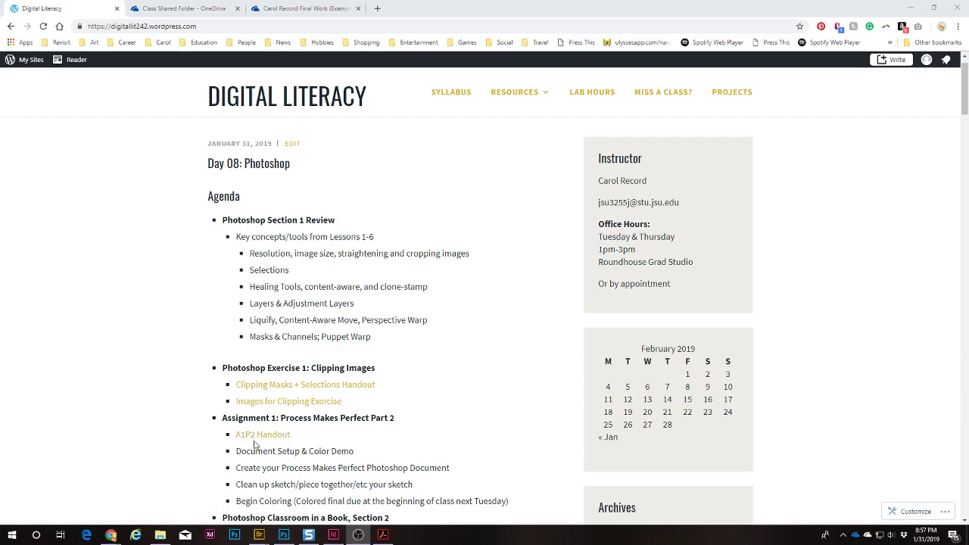
Step: Open the Clipping Masks + Selections handout PDF and read it enlarged to 125%
{"action": "scroll", "coordinate": [188, 414], "scroll_direction": "down", "scroll_amount": 1}
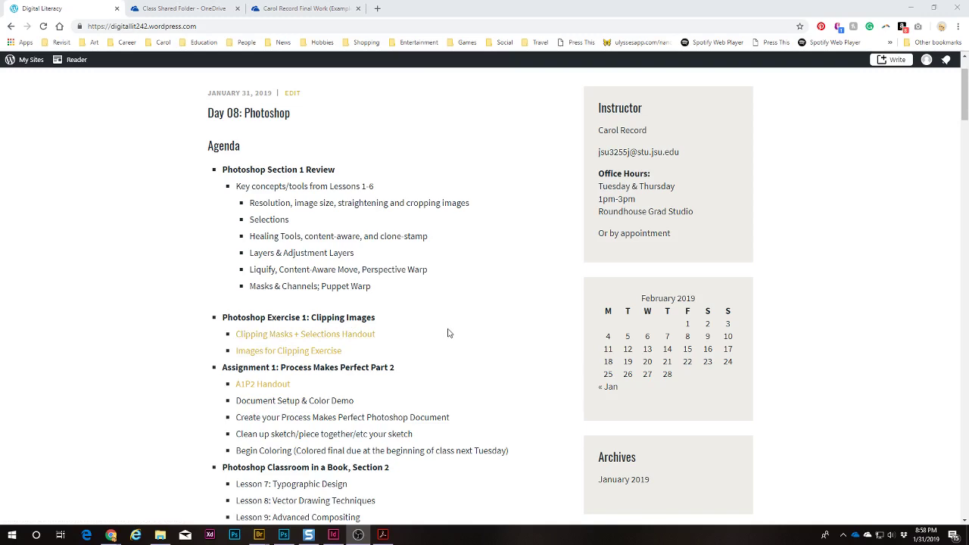
{"action": "left_click", "coordinate": [266, 340]}
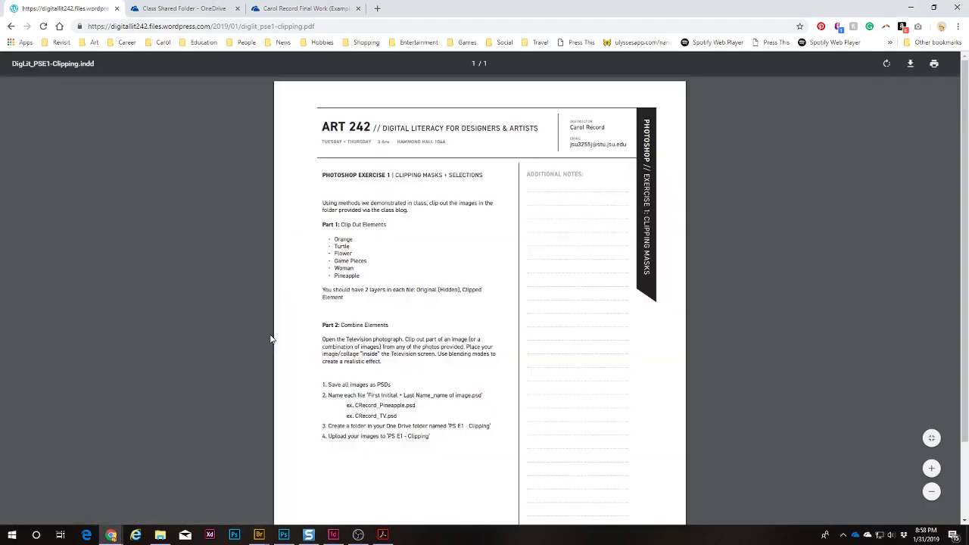
{"action": "key", "text": "ctrl+plus"}
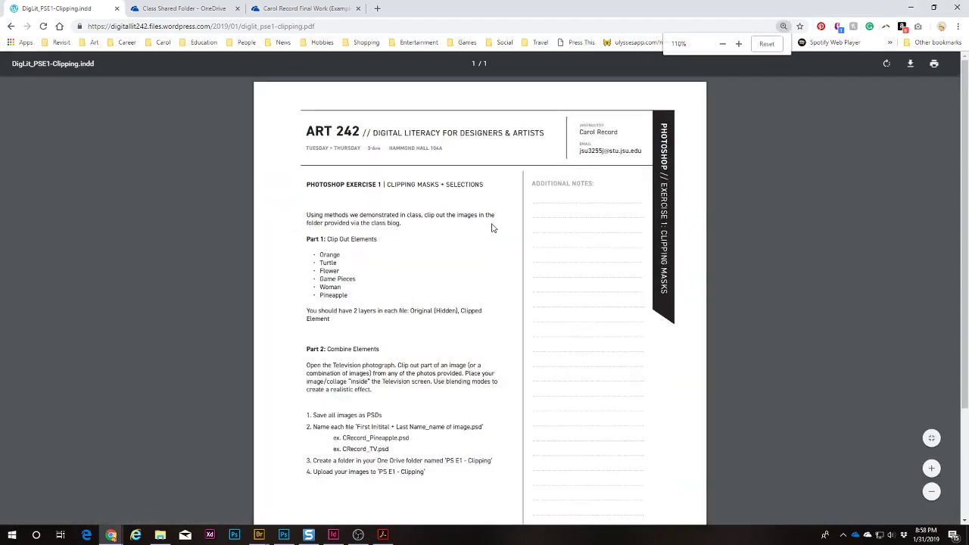
{"action": "key", "text": "ctrl+plus"}
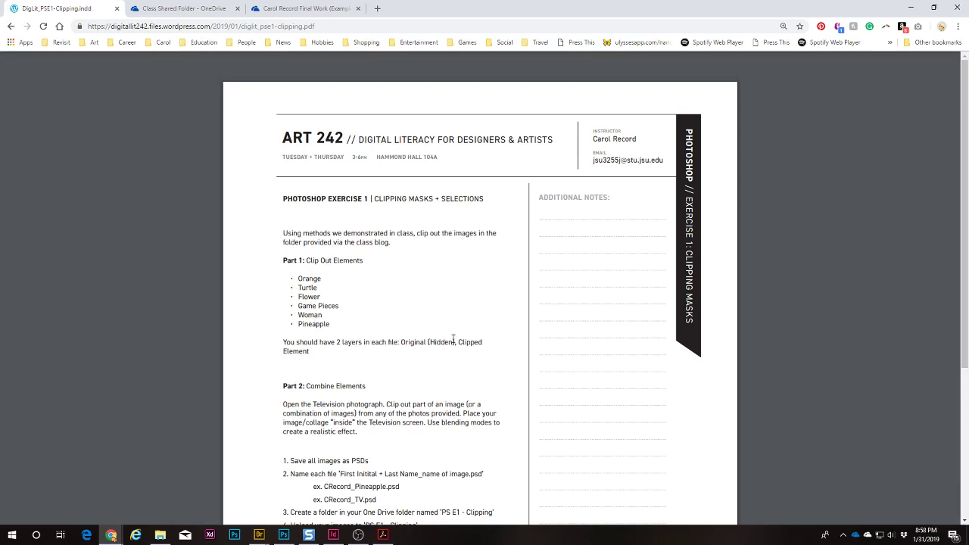
{"action": "scroll", "coordinate": [480, 292], "scroll_direction": "down", "scroll_amount": 2}
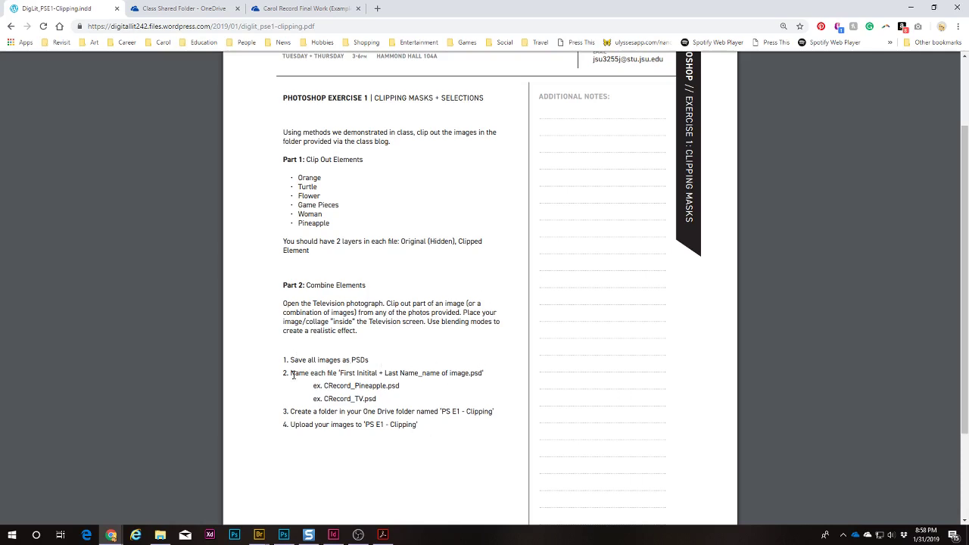
{"action": "left_click_drag", "start_coordinate": [324, 386], "coordinate": [355, 384]}
{"action": "left_click", "coordinate": [360, 385]}
{"action": "scroll", "coordinate": [489, 296], "scroll_direction": "up", "scroll_amount": 1}
{"action": "scroll", "coordinate": [489, 296], "scroll_direction": "up", "scroll_amount": 1}
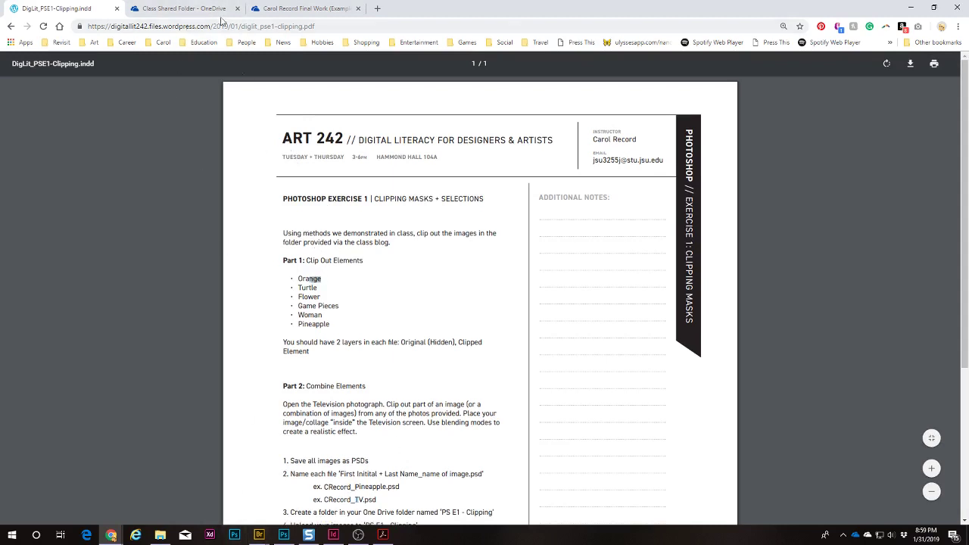
Step: Check the class agenda page, then open the PS E1 - Clipping Masks Finals folder in OneDrive
{"action": "left_click", "coordinate": [182, 8]}
{"action": "left_click", "coordinate": [61, 9]}
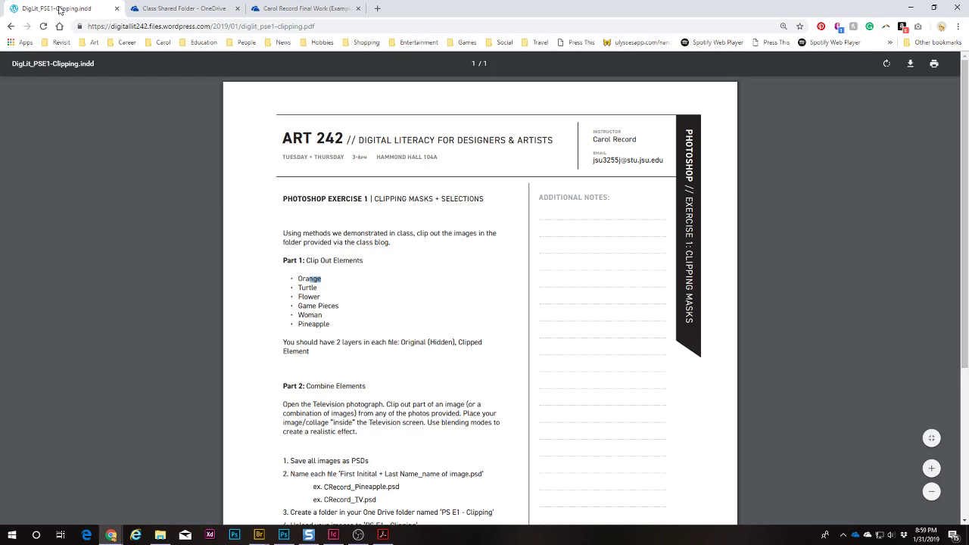
{"action": "left_click", "coordinate": [11, 26]}
{"action": "scroll", "coordinate": [368, 275], "scroll_direction": "down", "scroll_amount": 3}
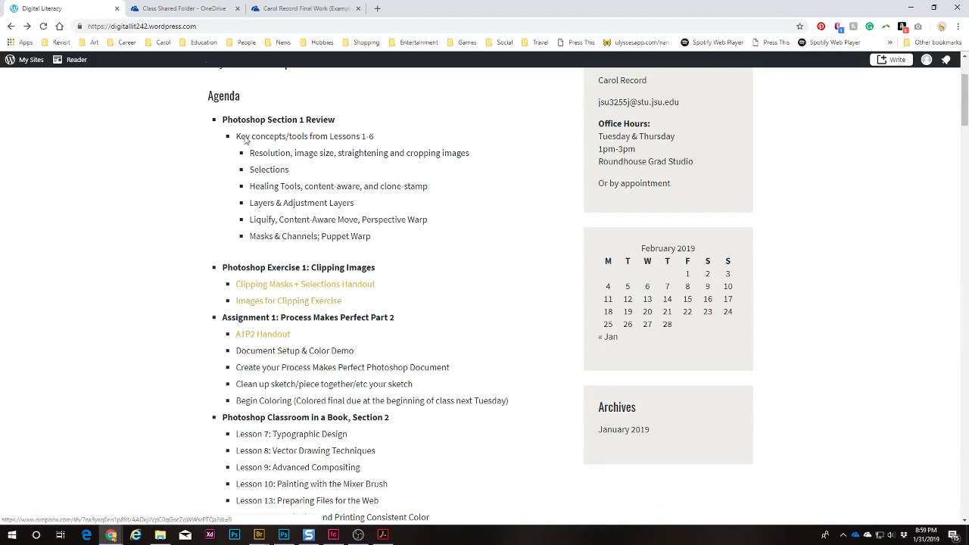
{"action": "left_click", "coordinate": [184, 8]}
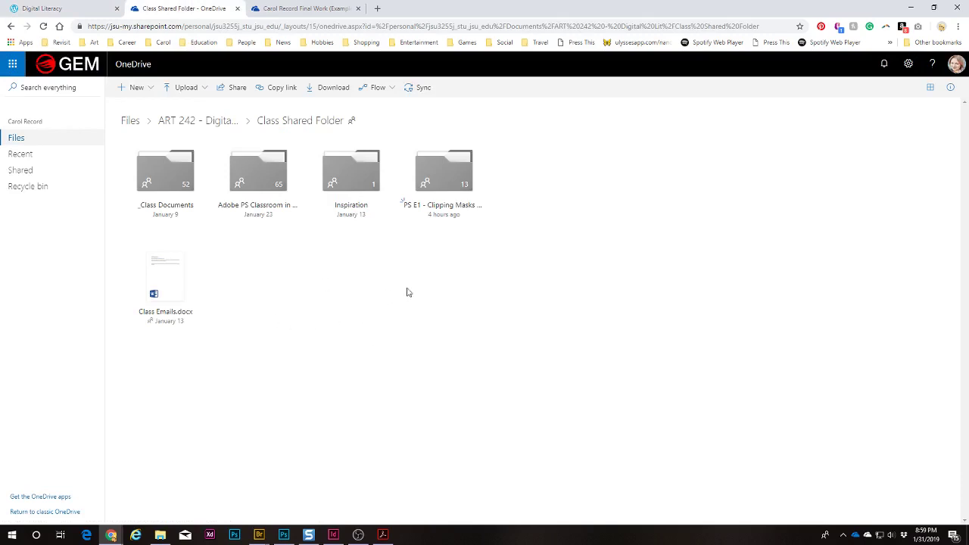
{"action": "left_click", "coordinate": [429, 206]}
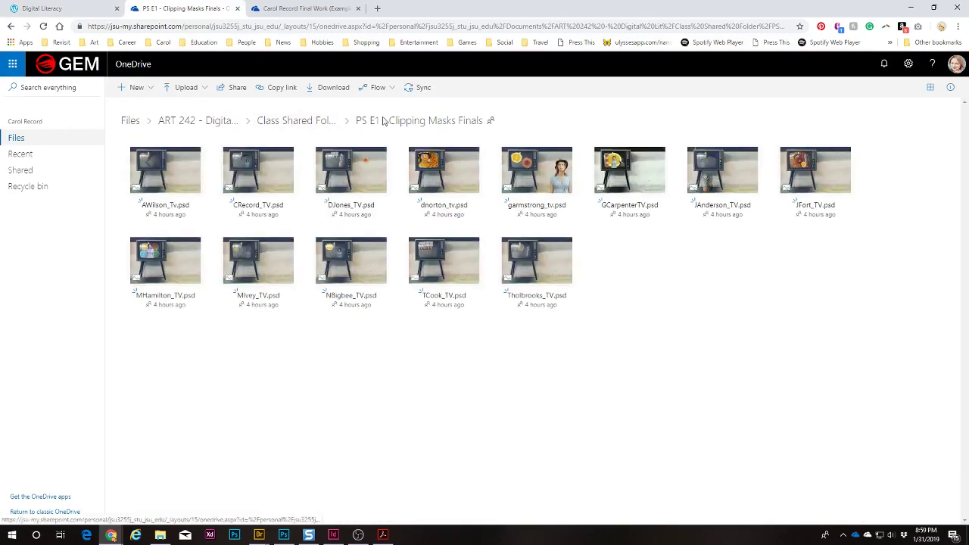
Step: Browse through _Class Documents and W4D8 - Photoshop into the Photoshop_Ex1 Images source photos folder
{"action": "left_click", "coordinate": [295, 121]}
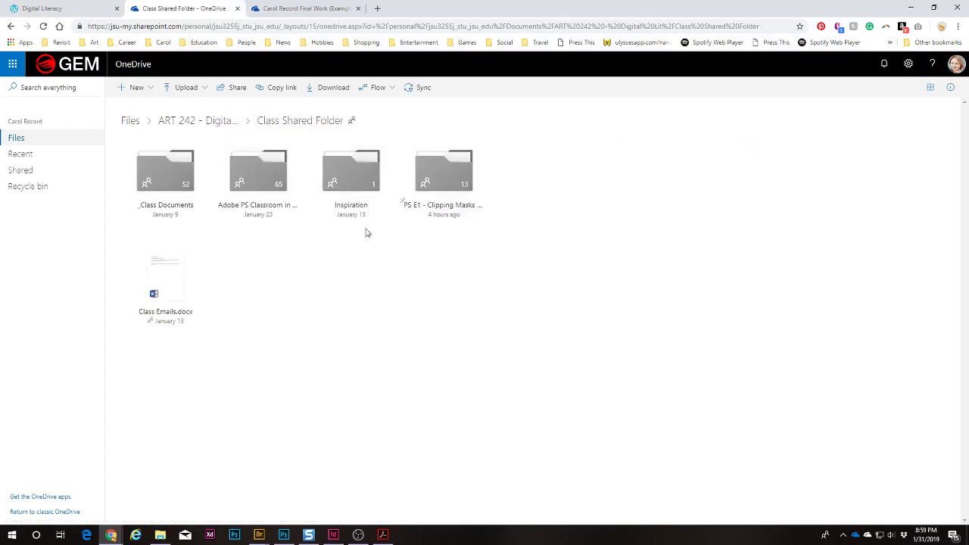
{"action": "left_click", "coordinate": [176, 209]}
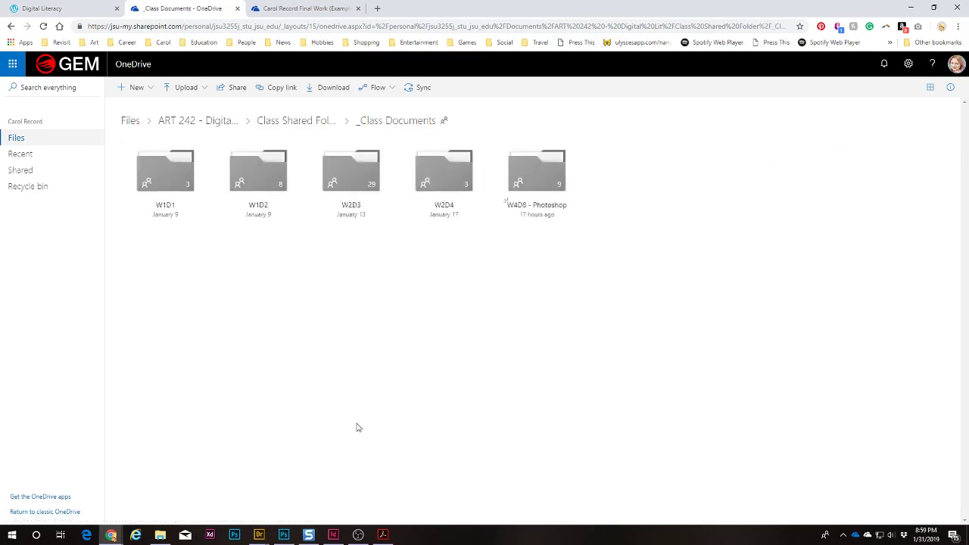
{"action": "left_click", "coordinate": [522, 207]}
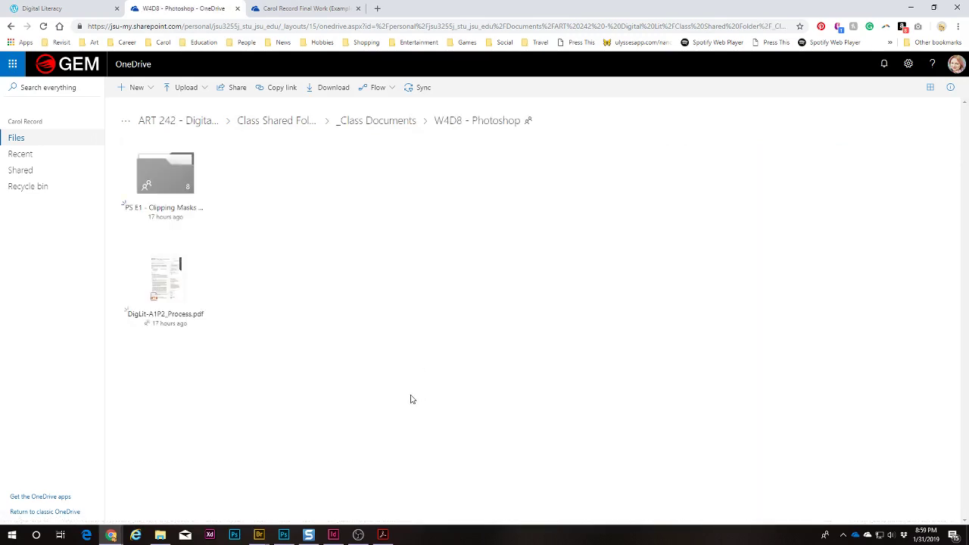
{"action": "left_click", "coordinate": [144, 208]}
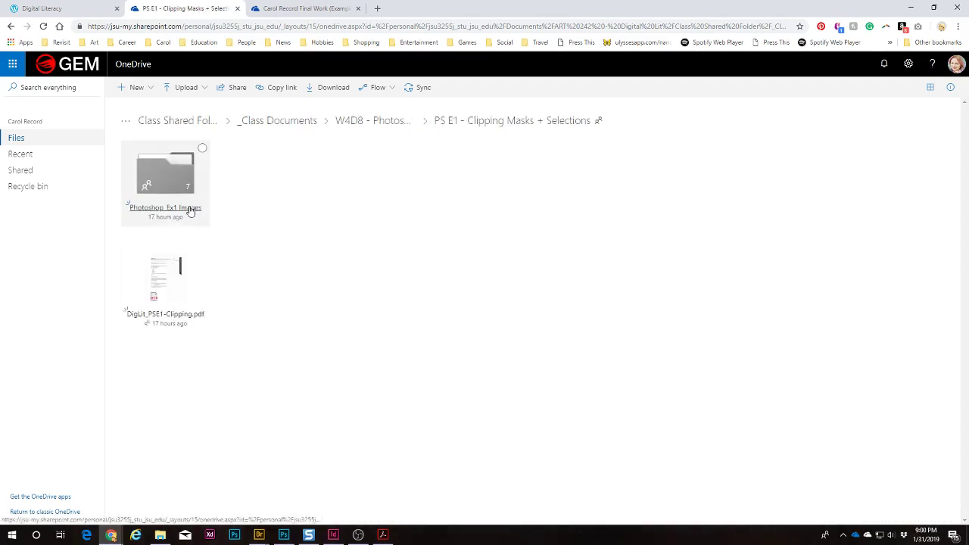
{"action": "left_click", "coordinate": [189, 209]}
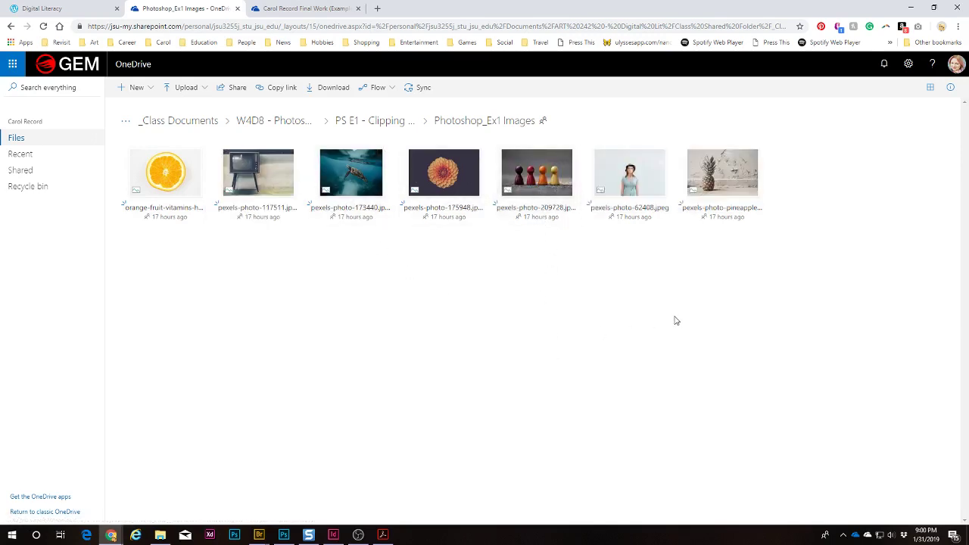
{"action": "mouse_move", "coordinate": [661, 223]}
Step: Go back up to Class Shared Folder, reopen PS E1 - Clipping Masks Finals and preview AWilson_Tv.psd
{"action": "left_click", "coordinate": [386, 124]}
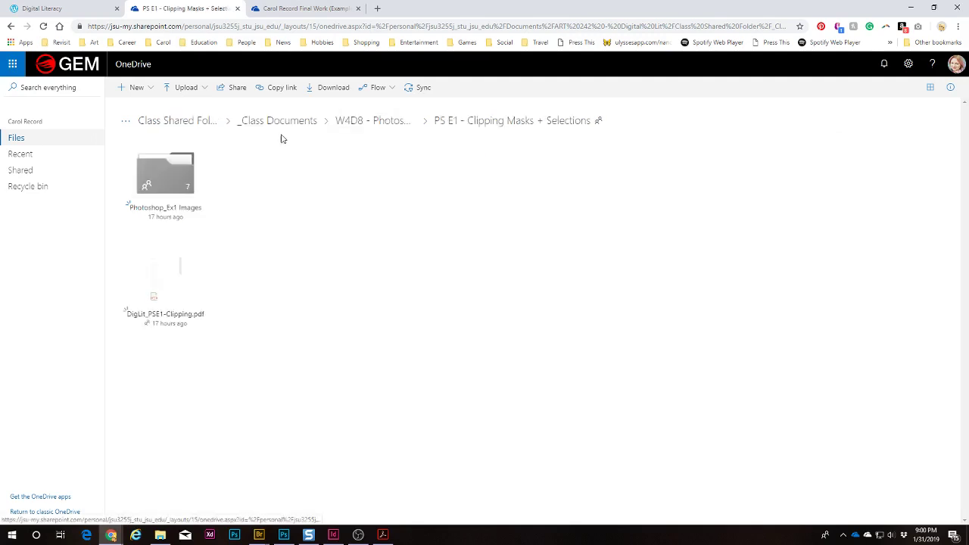
{"action": "left_click", "coordinate": [371, 126]}
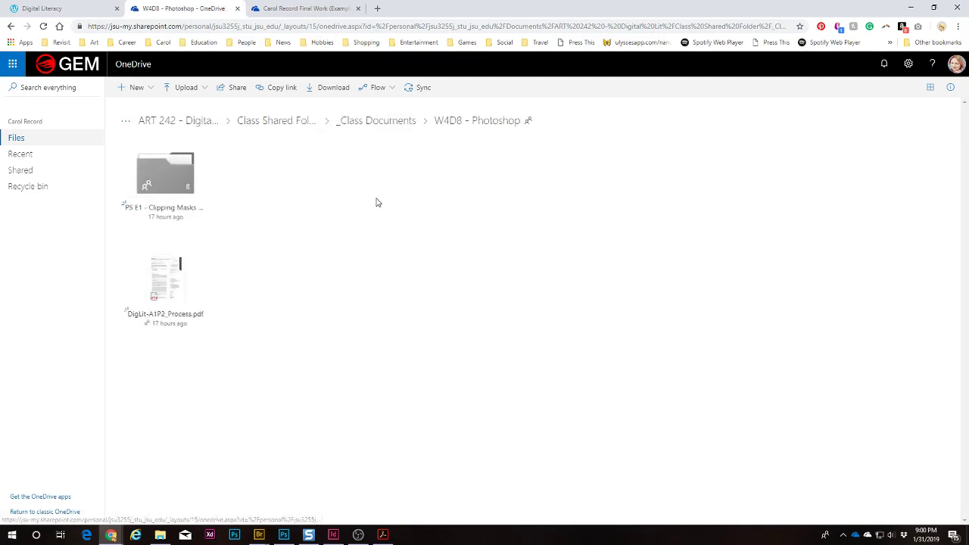
{"action": "left_click", "coordinate": [372, 124]}
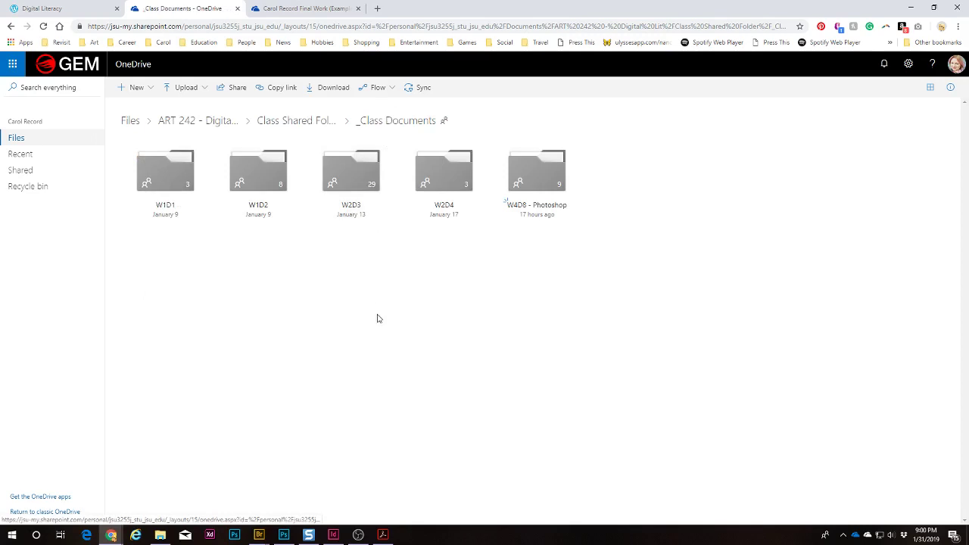
{"action": "left_click", "coordinate": [296, 120]}
{"action": "left_click", "coordinate": [453, 213]}
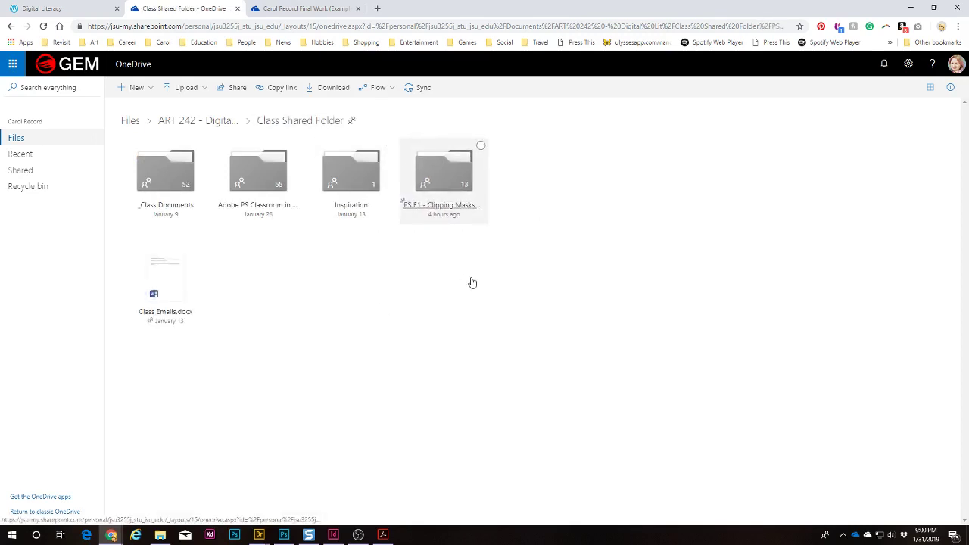
{"action": "left_click", "coordinate": [175, 168]}
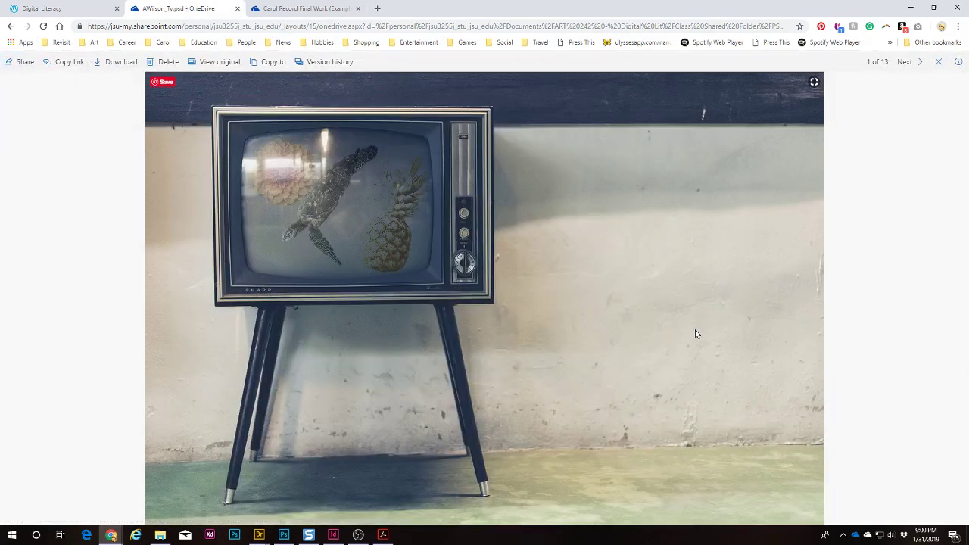
Step: Page forward through the next six student TV collage previews
{"action": "left_click", "coordinate": [911, 68]}
{"action": "left_click", "coordinate": [912, 67]}
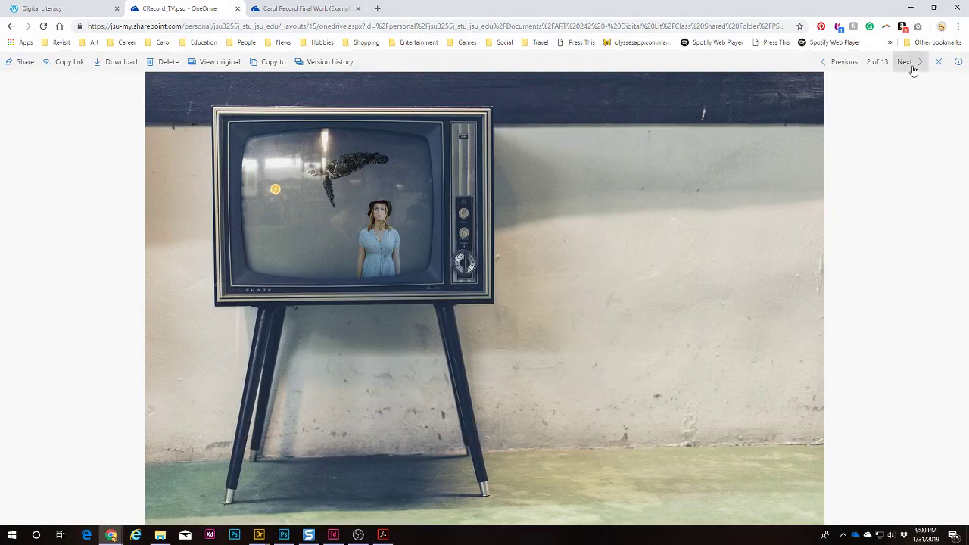
{"action": "left_click", "coordinate": [912, 66]}
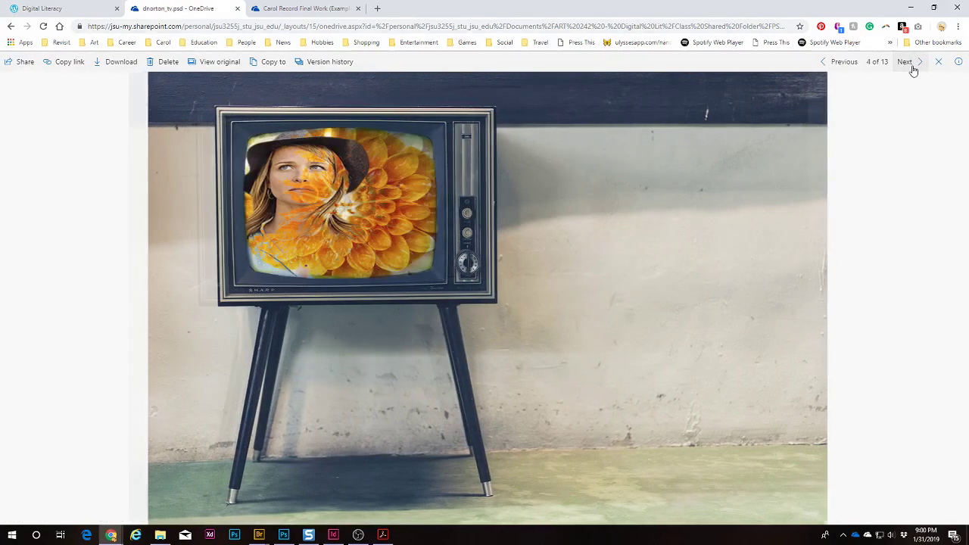
{"action": "left_click", "coordinate": [912, 67]}
{"action": "left_click", "coordinate": [912, 67]}
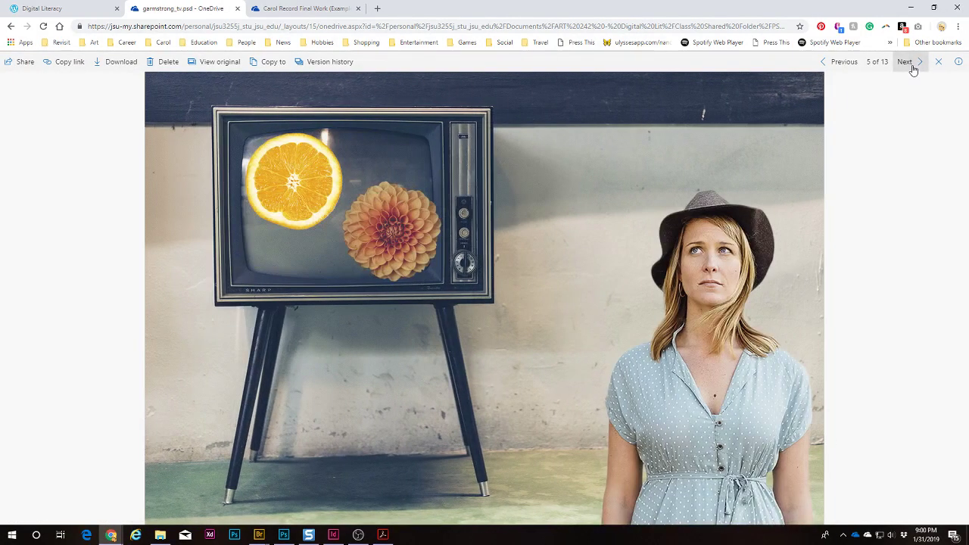
{"action": "left_click", "coordinate": [912, 66]}
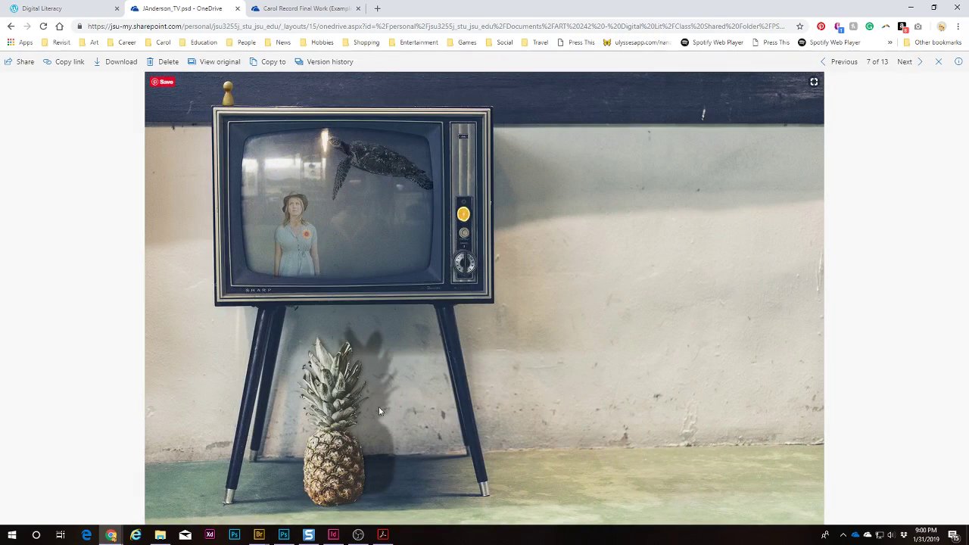
Step: View five more collages, then close the viewer and minimize Chrome to reveal Adobe Bridge
{"action": "left_click", "coordinate": [905, 62]}
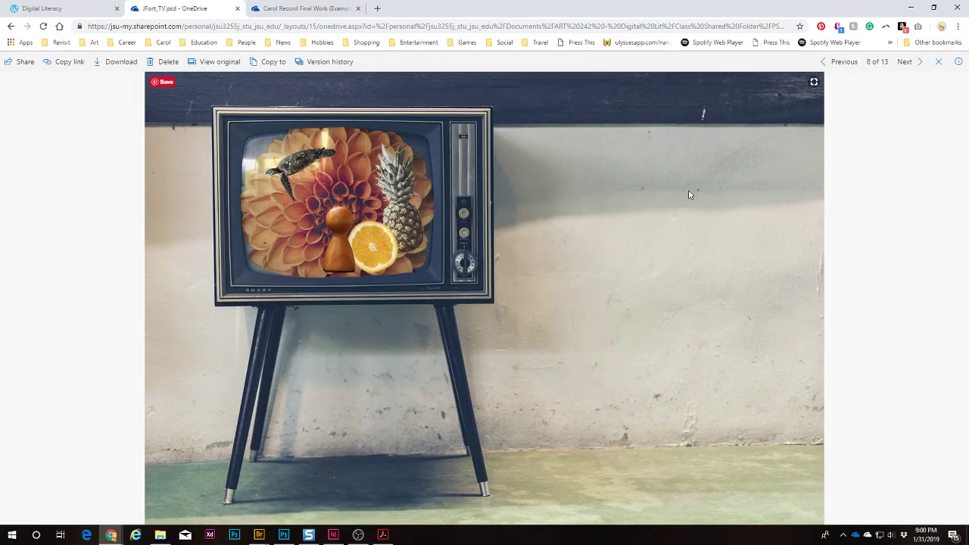
{"action": "left_click", "coordinate": [905, 62]}
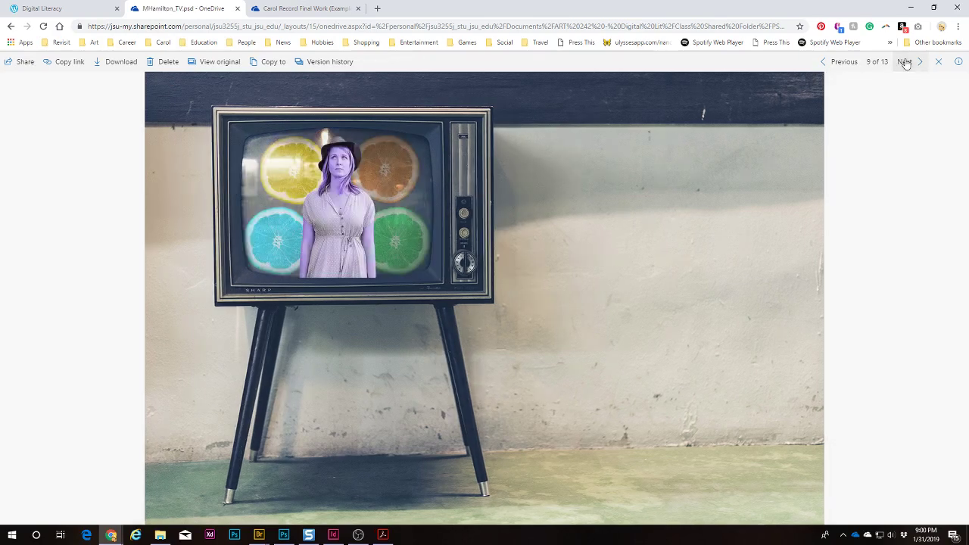
{"action": "left_click", "coordinate": [905, 62]}
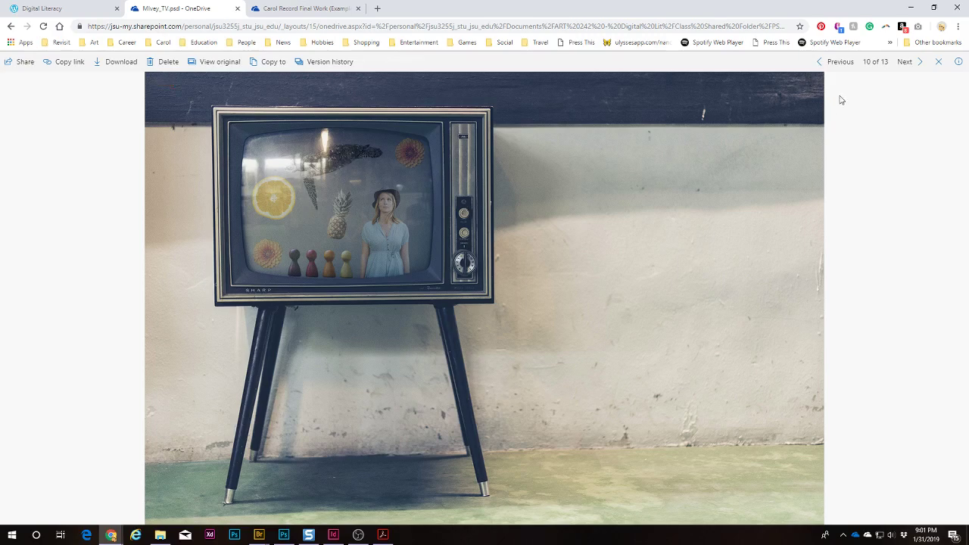
{"action": "left_click", "coordinate": [911, 64]}
{"action": "left_click", "coordinate": [912, 65]}
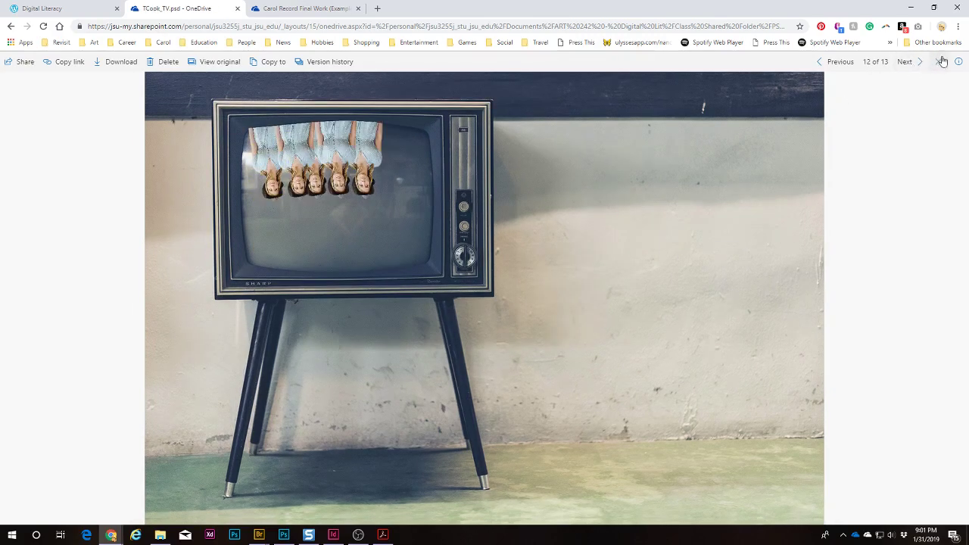
{"action": "left_click", "coordinate": [938, 61]}
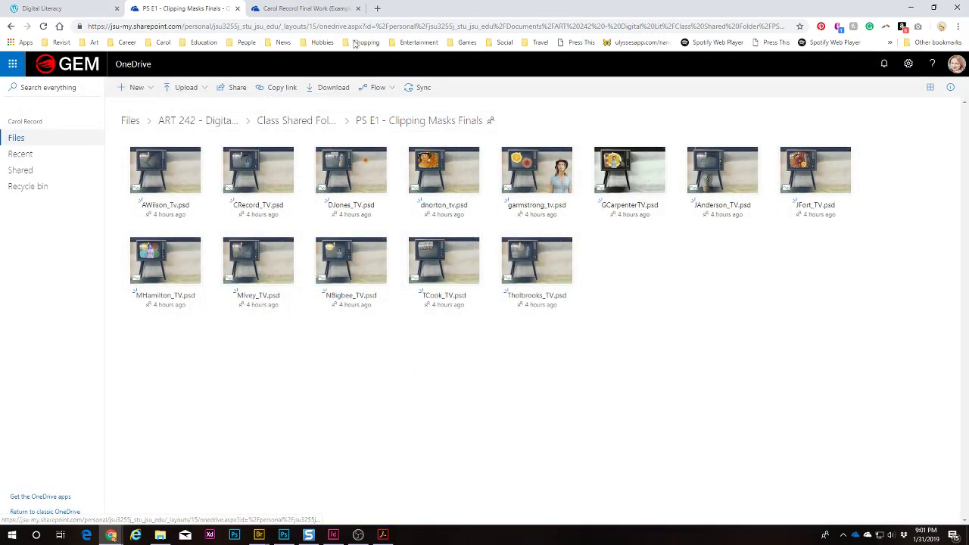
{"action": "left_click", "coordinate": [912, 8]}
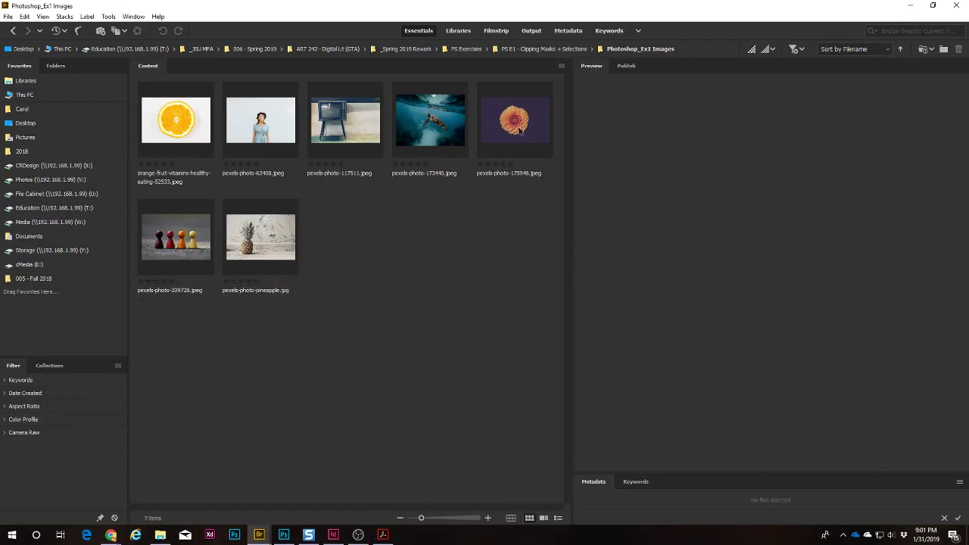
Step: Select all seven Photoshop_Ex1 photos, orange slice to pineapple, and open them with Adobe Photoshop CC 2018
{"action": "left_click", "coordinate": [189, 125]}
{"action": "right_click", "coordinate": [192, 121]}
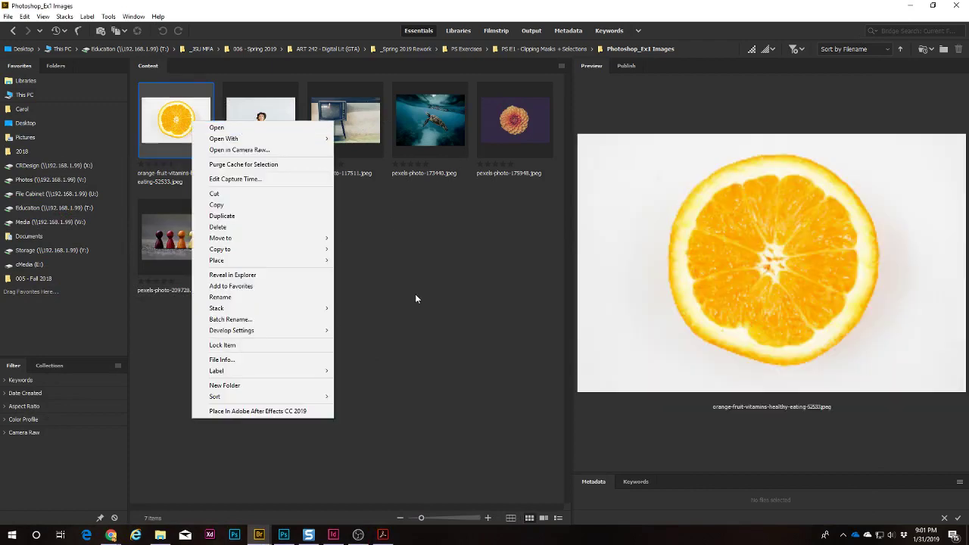
{"action": "left_click", "coordinate": [415, 299]}
{"action": "left_click", "coordinate": [176, 120]}
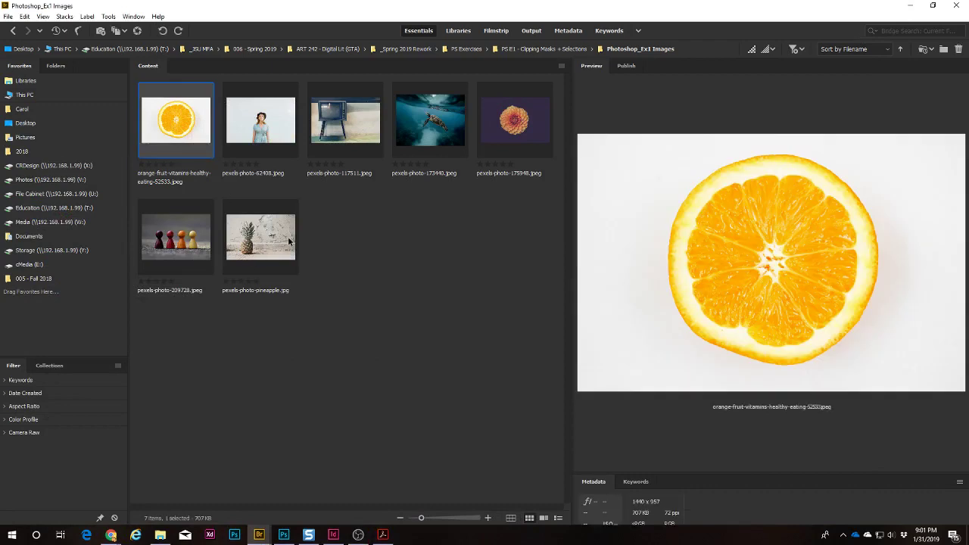
{"action": "left_click", "coordinate": [290, 208], "text": "shift"}
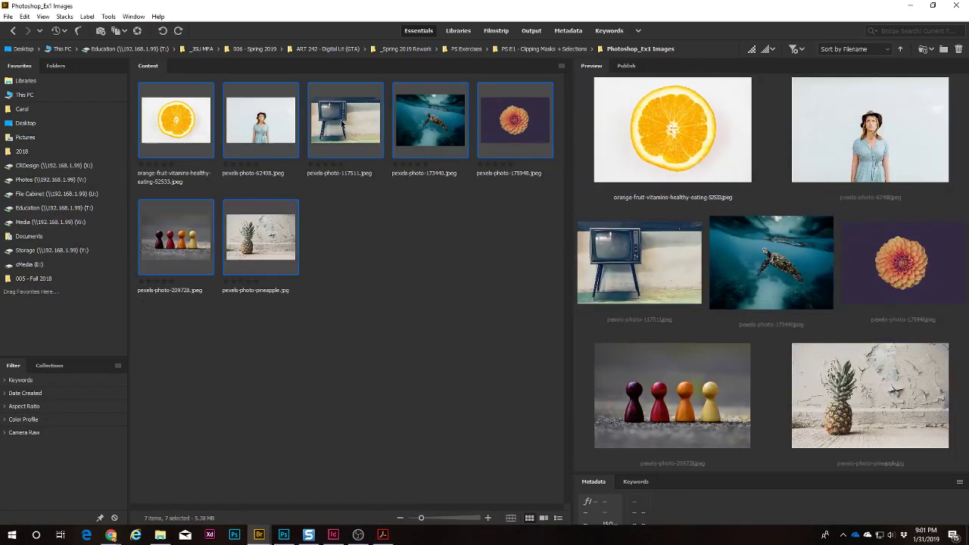
{"action": "right_click", "coordinate": [342, 123]}
{"action": "mouse_move", "coordinate": [428, 140]}
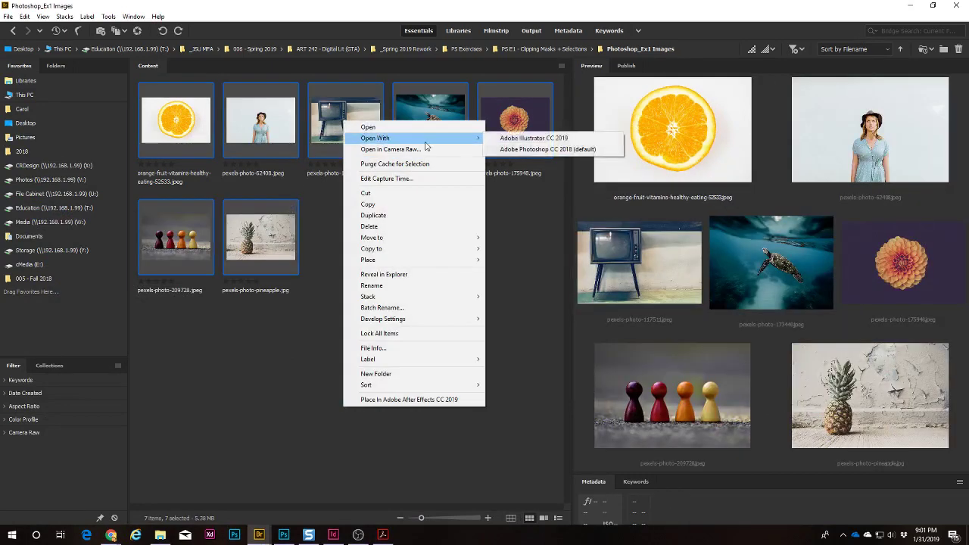
{"action": "left_click", "coordinate": [561, 150]}
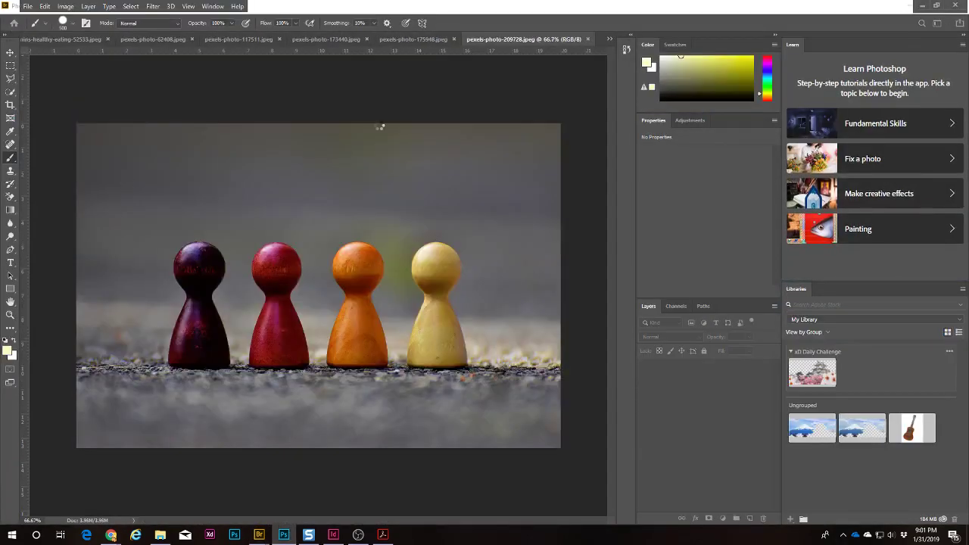
Step: Bring up the turtle photo pexels-photo-173440.jpeg and zoom it to 100%
{"action": "key", "text": "ctrl+Tab"}
{"action": "key", "text": "ctrl+Tab"}
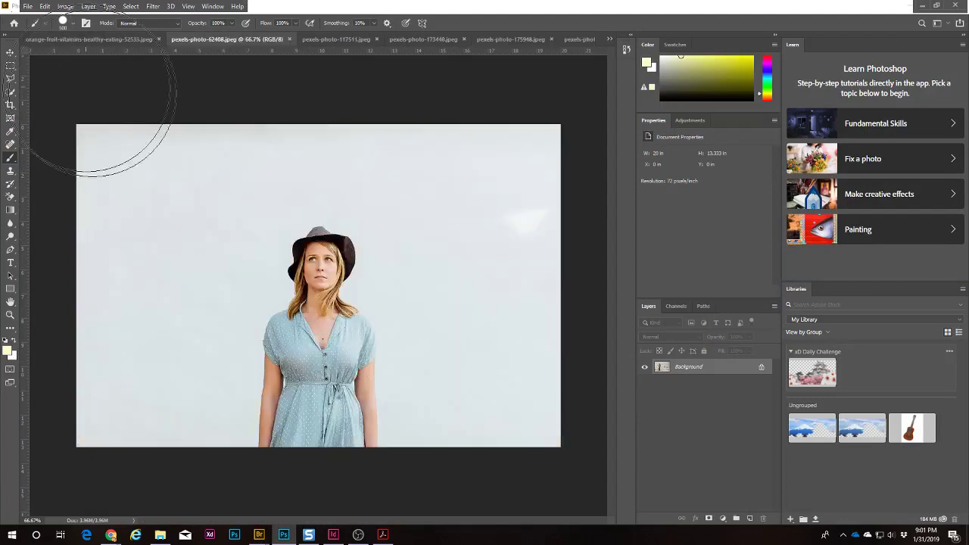
{"action": "left_click", "coordinate": [318, 39]}
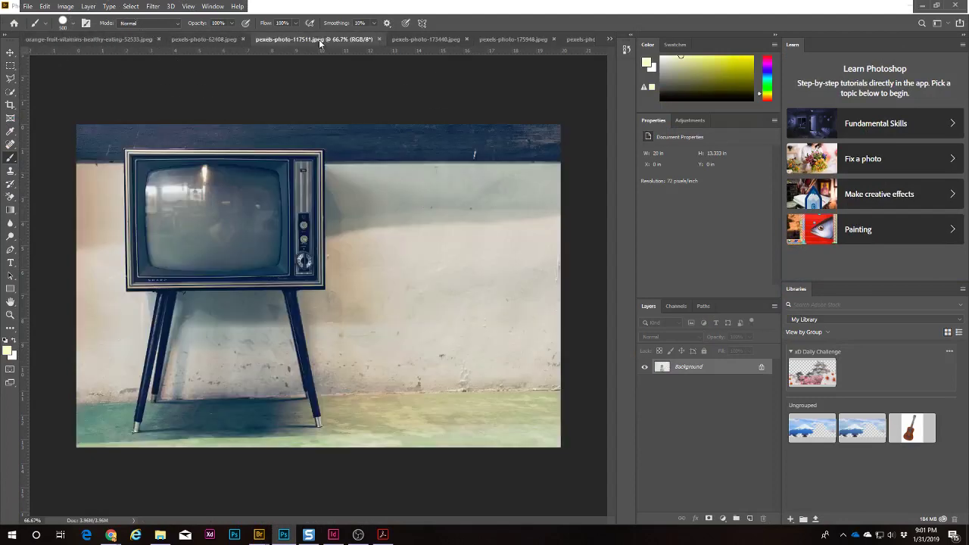
{"action": "left_click", "coordinate": [417, 43]}
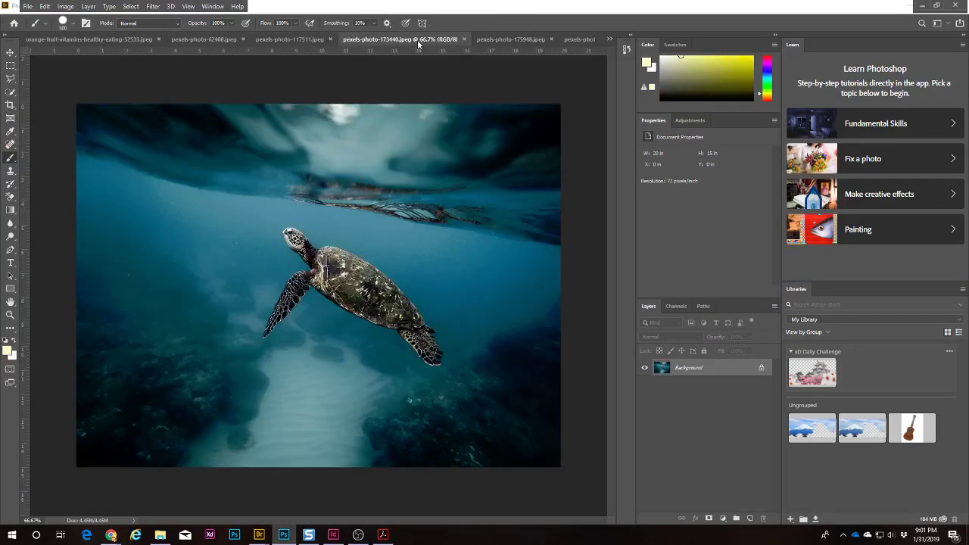
{"action": "key", "text": "z"}
{"action": "left_click", "coordinate": [382, 290]}
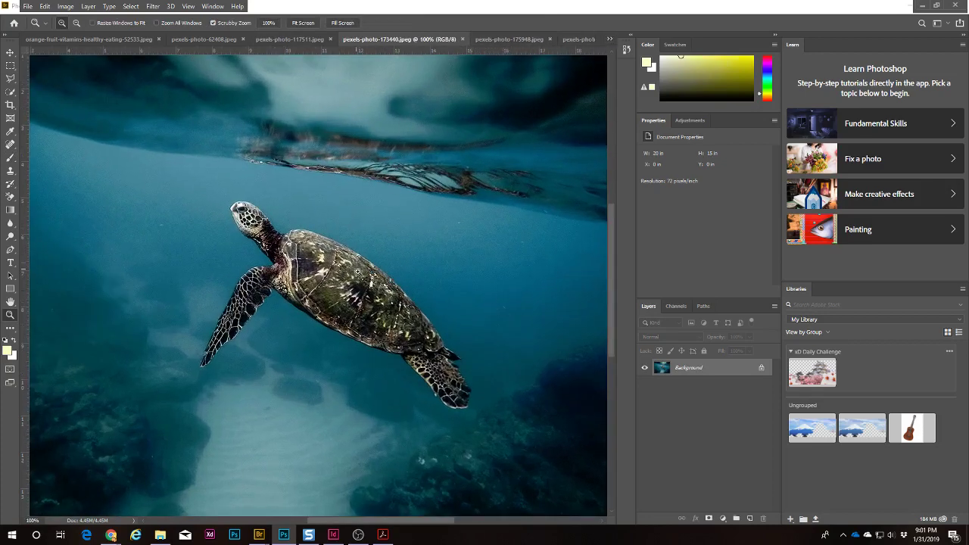
Step: Select the turtle from head to rear flipper with the Quick Selection Tool
{"action": "left_click_drag", "start_coordinate": [11, 92], "coordinate": [47, 91]}
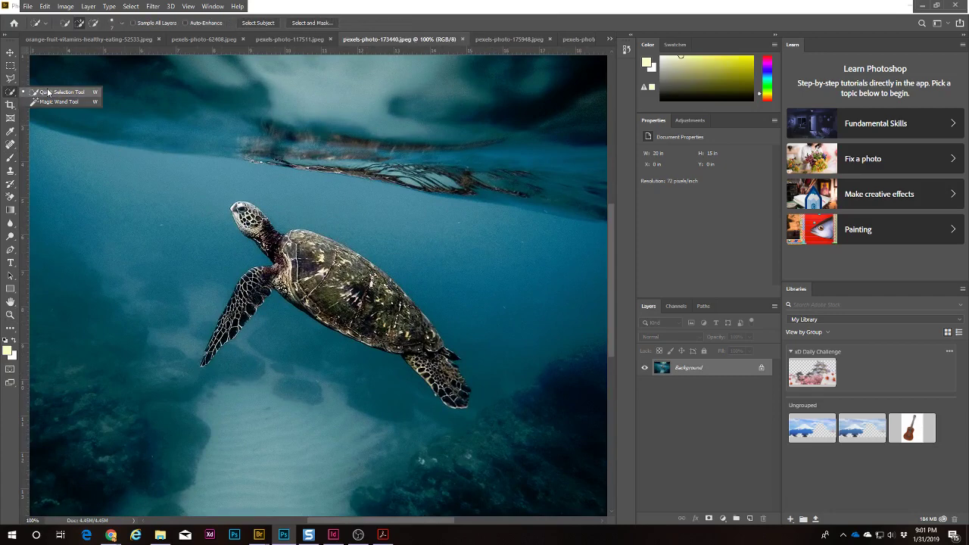
{"action": "left_click", "coordinate": [60, 93]}
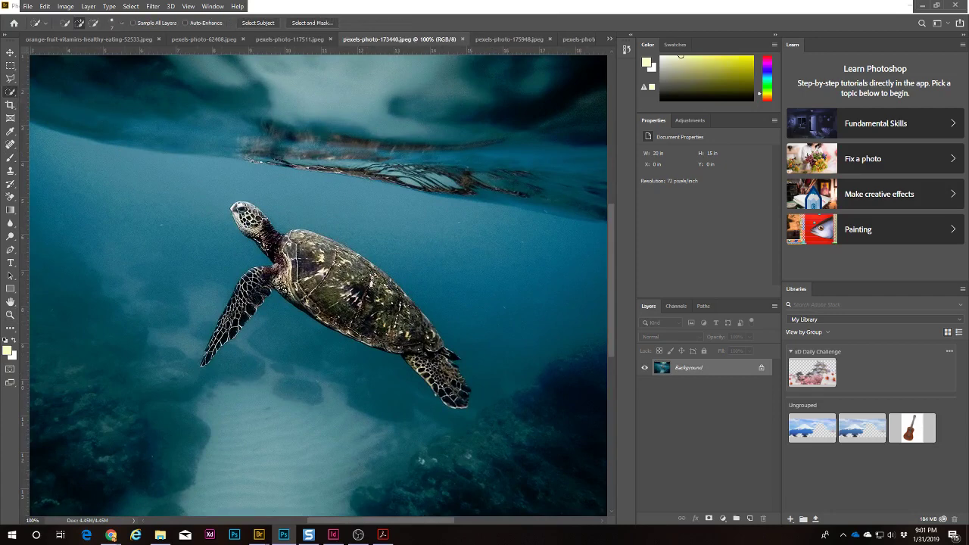
{"action": "mouse_move", "coordinate": [242, 214]}
{"action": "left_mouse_down"}
{"action": "mouse_move", "coordinate": [321, 264]}
{"action": "mouse_move", "coordinate": [348, 333]}
{"action": "mouse_move", "coordinate": [454, 390]}
{"action": "mouse_move", "coordinate": [433, 375]}
{"action": "left_mouse_up"}
Step: Set the selection to Subtract mode and zoom to pixel level on the turtle's head and eye
{"action": "key", "text": "z"}
{"action": "left_click", "coordinate": [240, 222]}
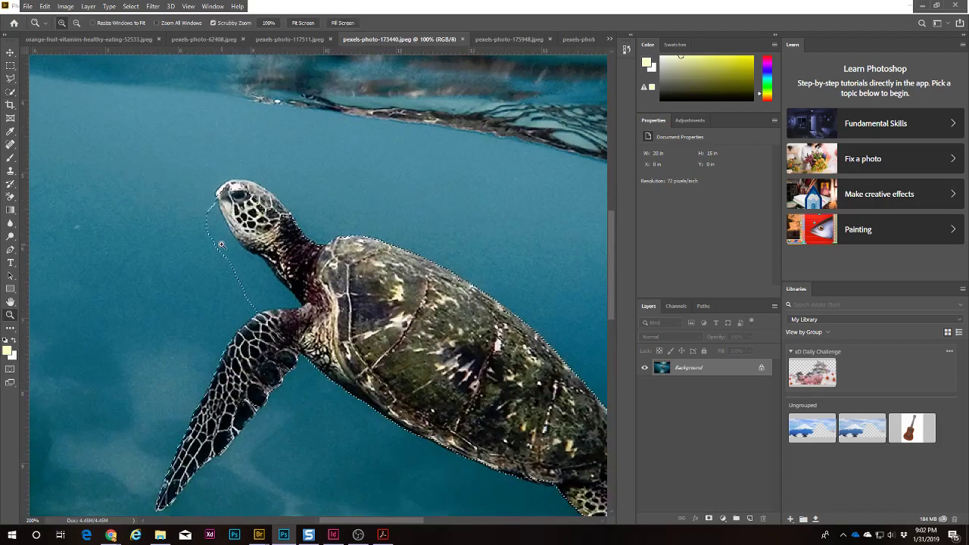
{"action": "left_click", "coordinate": [224, 247]}
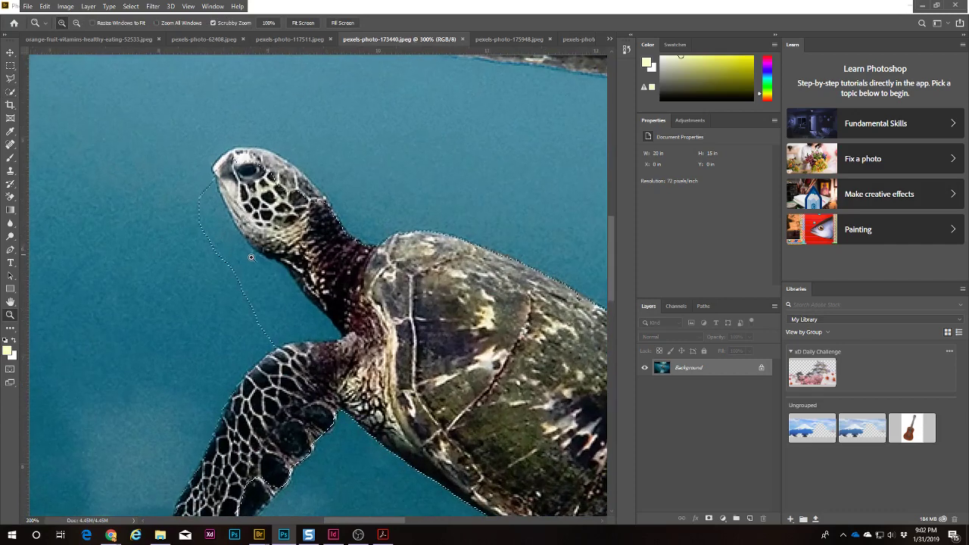
{"action": "left_click", "coordinate": [10, 91]}
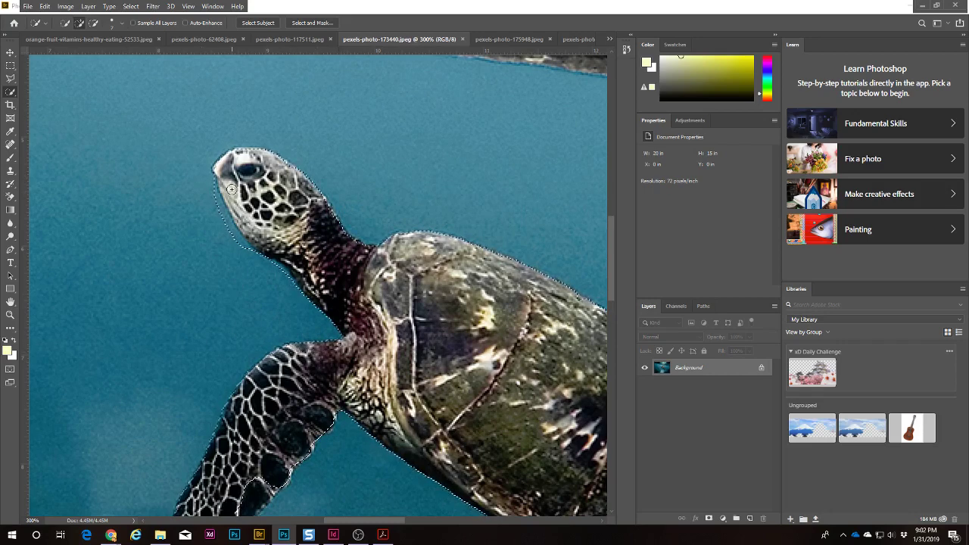
{"action": "left_click", "coordinate": [94, 23]}
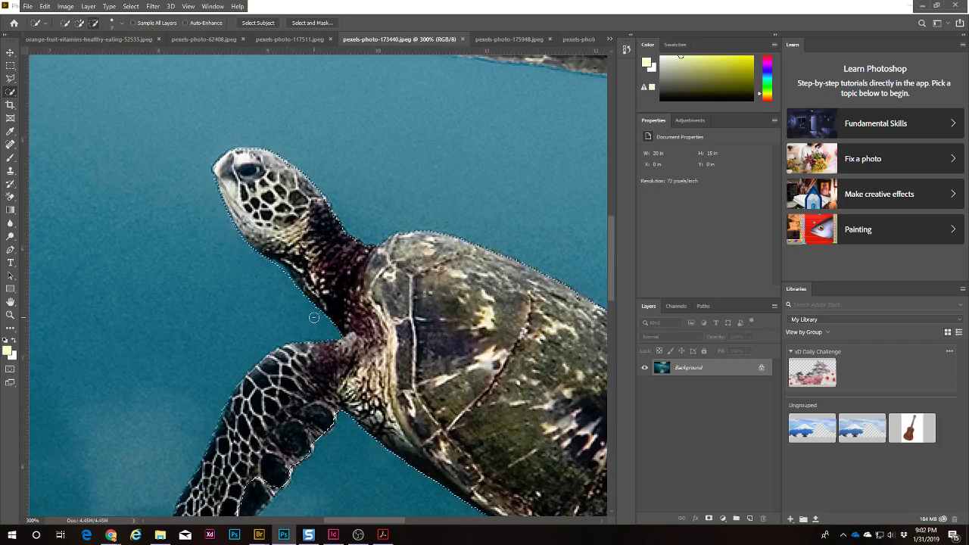
{"action": "key", "text": "z"}
{"action": "left_click", "coordinate": [299, 176]}
{"action": "left_click", "coordinate": [299, 175]}
{"action": "left_click", "coordinate": [226, 159]}
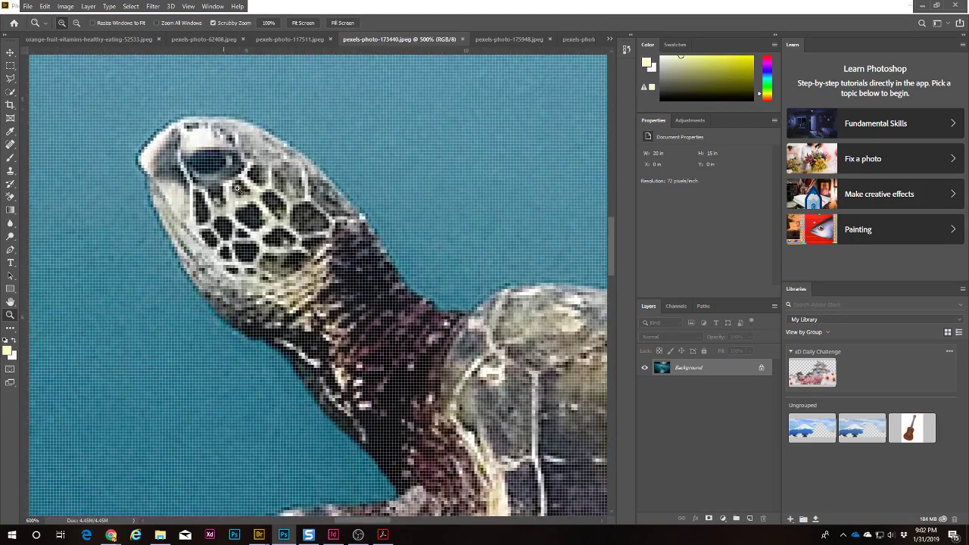
{"action": "left_click", "coordinate": [10, 92]}
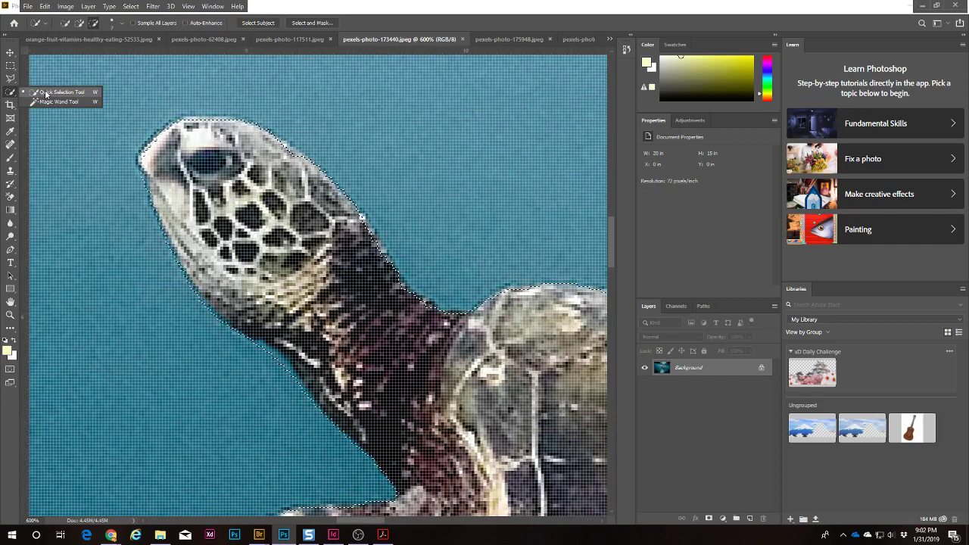
Step: Use the Lasso tool to add the turtle's neck area to the selection
{"action": "left_click", "coordinate": [45, 94]}
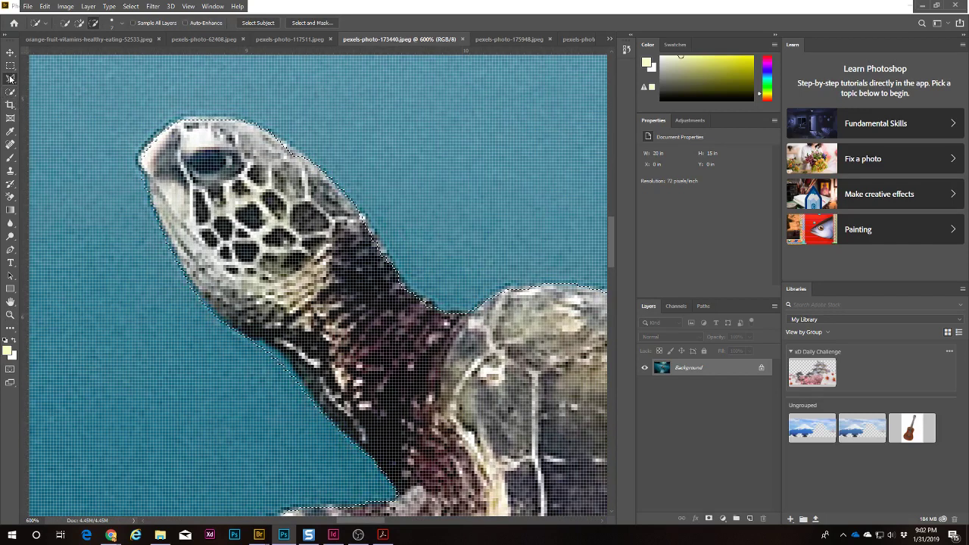
{"action": "left_click", "coordinate": [10, 78]}
{"action": "left_click", "coordinate": [42, 79]}
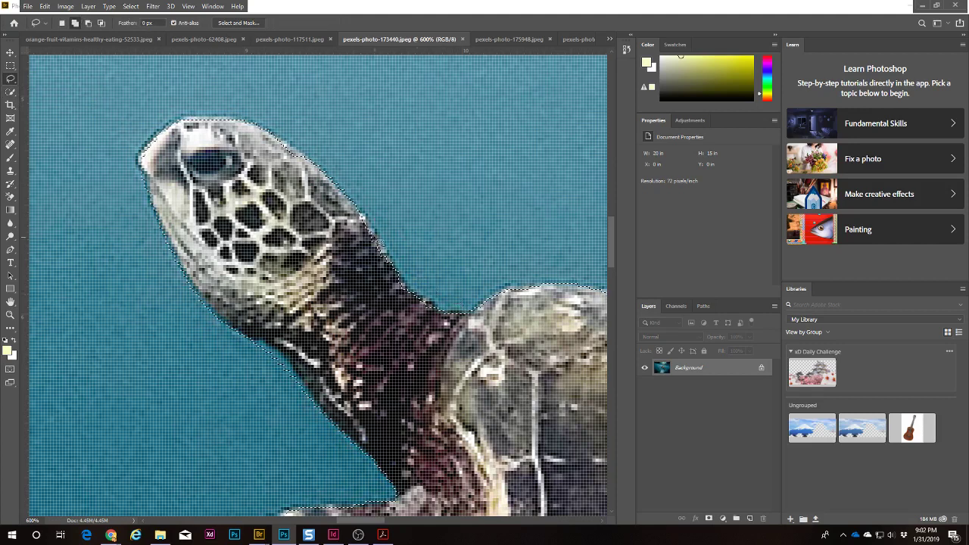
{"action": "left_click_drag", "start_coordinate": [384, 237], "coordinate": [411, 283]}
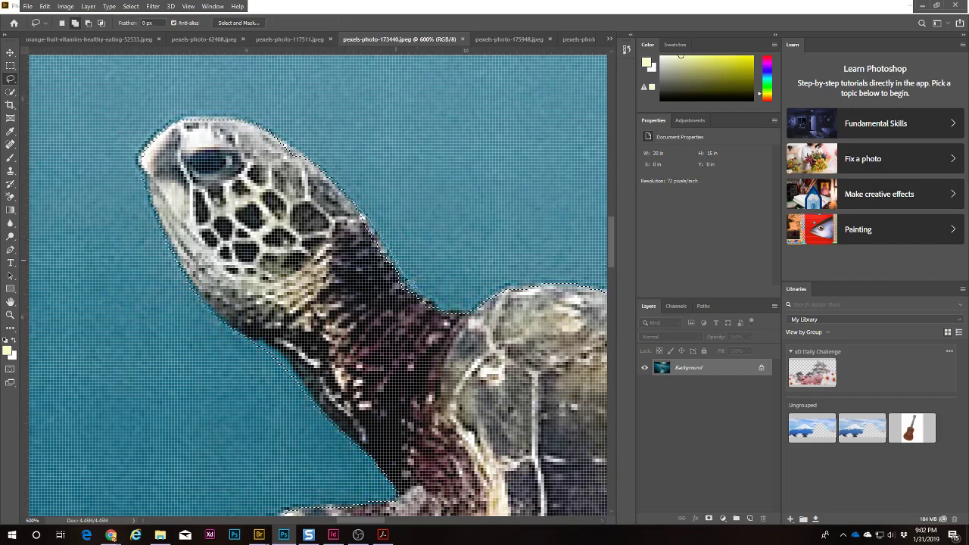
{"action": "left_click_drag", "start_coordinate": [417, 335], "coordinate": [420, 321]}
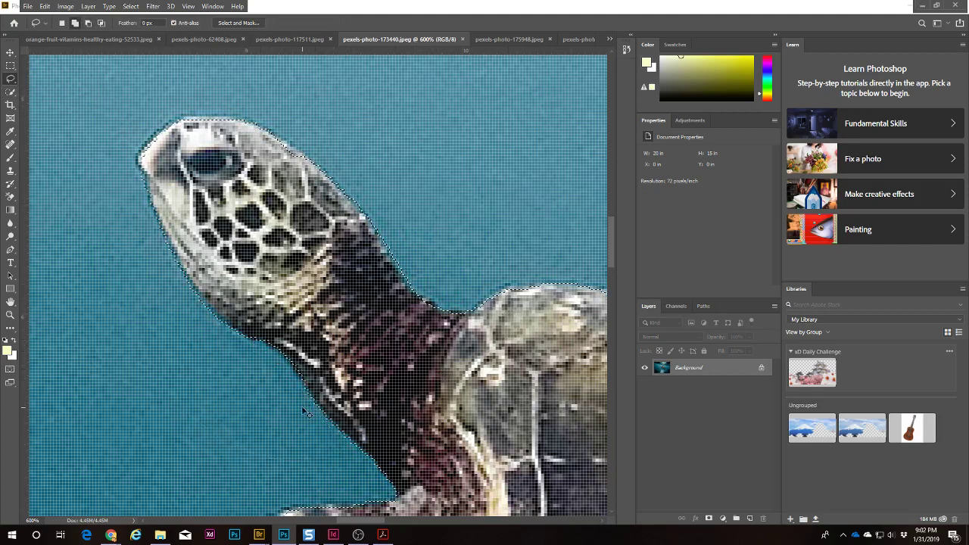
{"action": "key", "text": "ctrl+minus"}
{"action": "key", "text": "ctrl+minus"}
{"action": "key", "text": "ctrl+minus"}
{"action": "key", "text": "ctrl+minus"}
{"action": "key", "text": "ctrl+minus"}
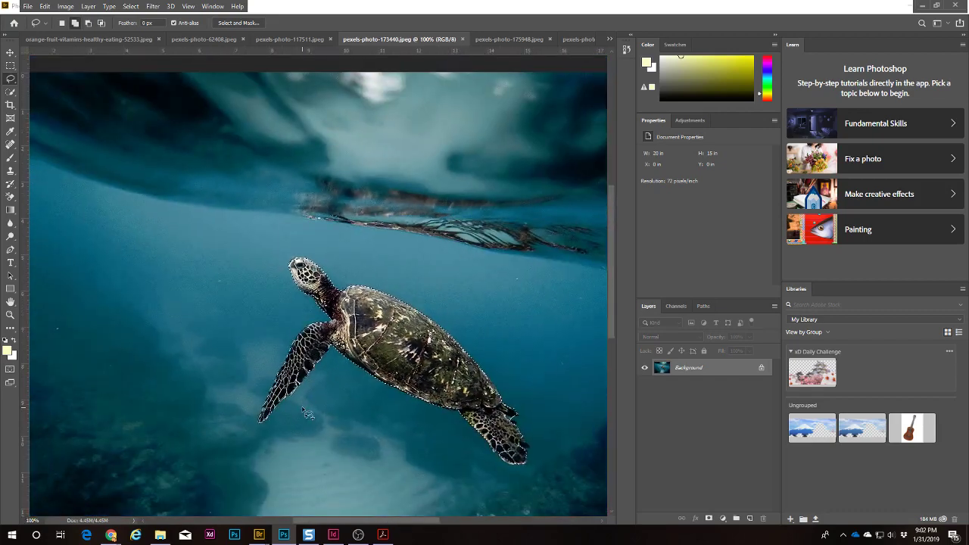
Step: Zoom into the shell edge and lasso in the missing notch
{"action": "key", "text": "z"}
{"action": "left_click", "coordinate": [500, 382]}
{"action": "left_click", "coordinate": [500, 382]}
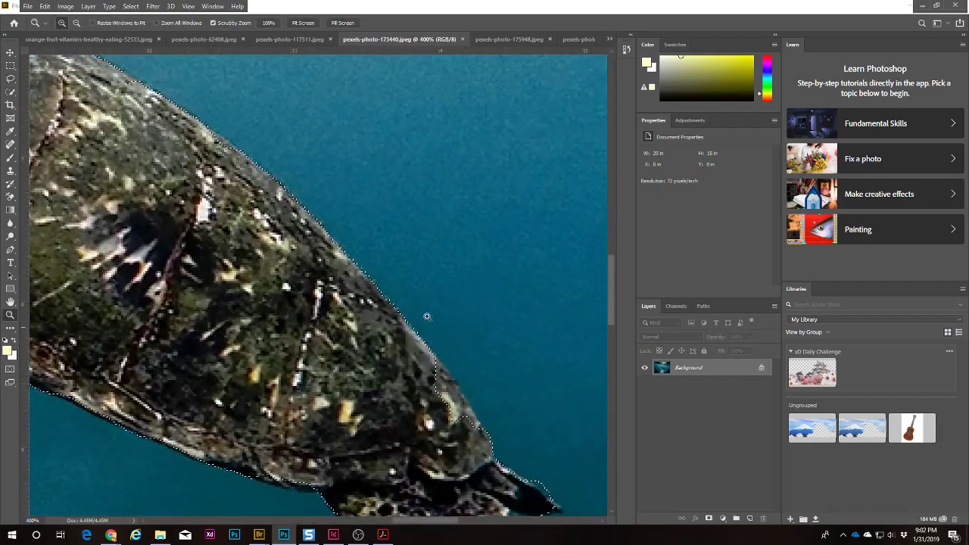
{"action": "left_click_drag", "start_coordinate": [427, 317], "coordinate": [346, 232]}
{"action": "key", "text": "l"}
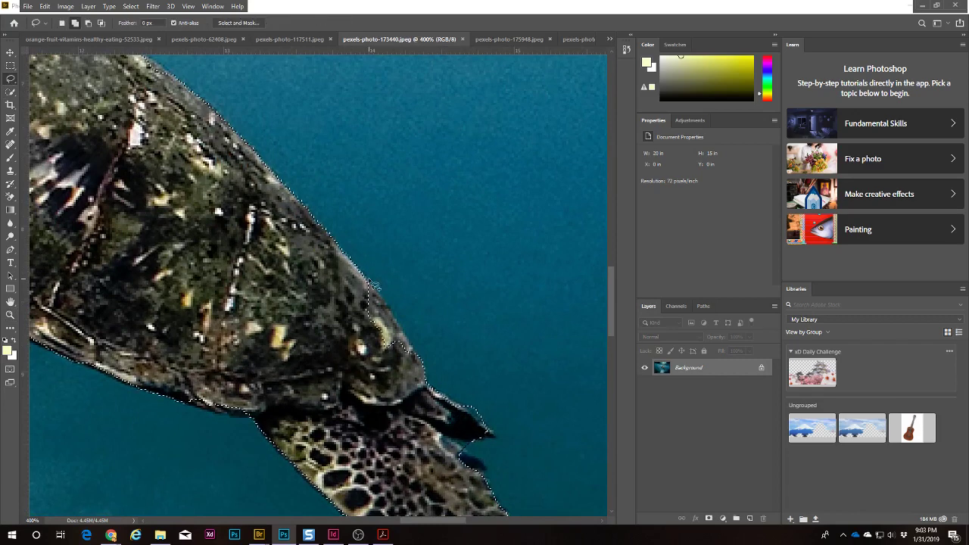
{"action": "mouse_move", "coordinate": [368, 278]}
{"action": "left_mouse_down"}
{"action": "mouse_move", "coordinate": [401, 323]}
{"action": "mouse_move", "coordinate": [423, 381]}
{"action": "mouse_move", "coordinate": [326, 355]}
{"action": "mouse_move", "coordinate": [277, 312]}
{"action": "left_mouse_up"}
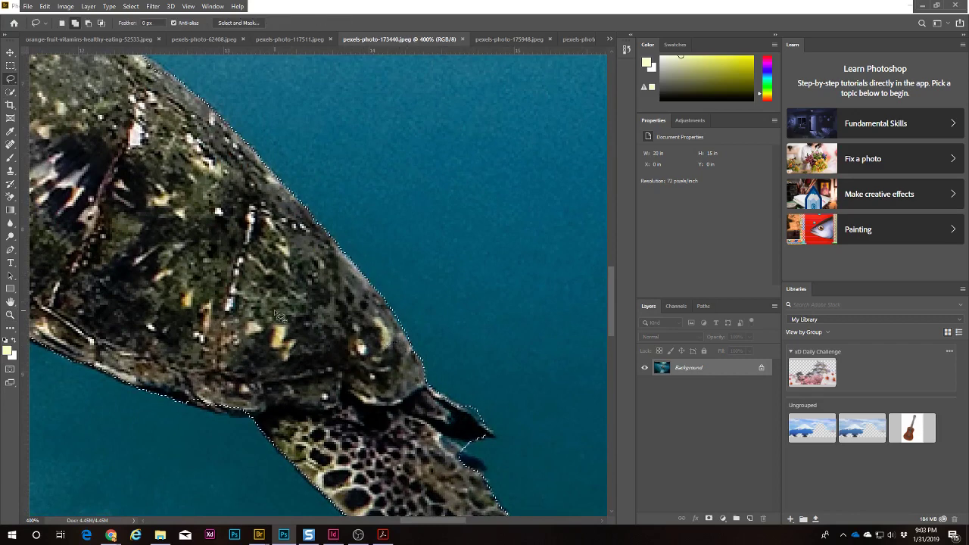
Step: Remove the water bump above the upper claw, add the lower claw, then fit the photo on screen
{"action": "left_click_drag", "start_coordinate": [404, 452], "coordinate": [374, 271]}
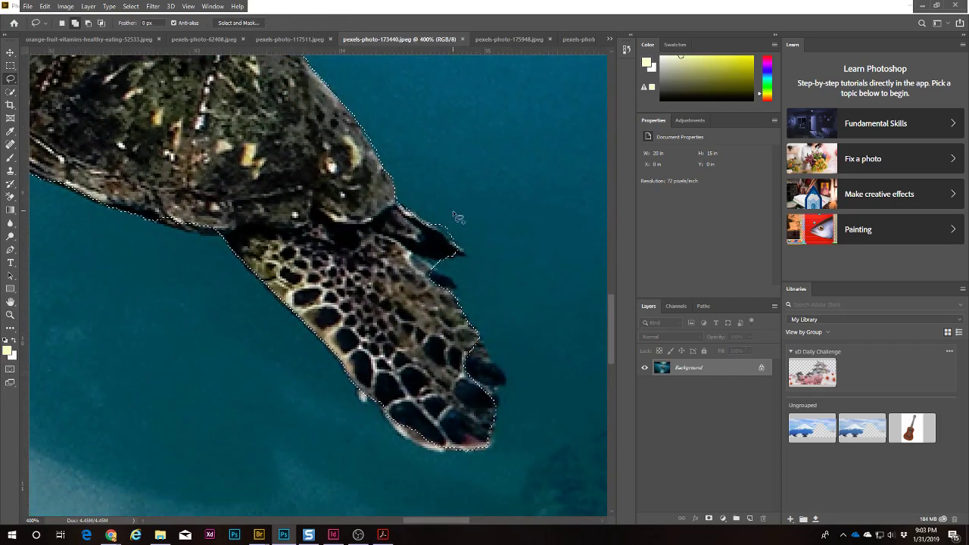
{"action": "key", "text": "alt"}
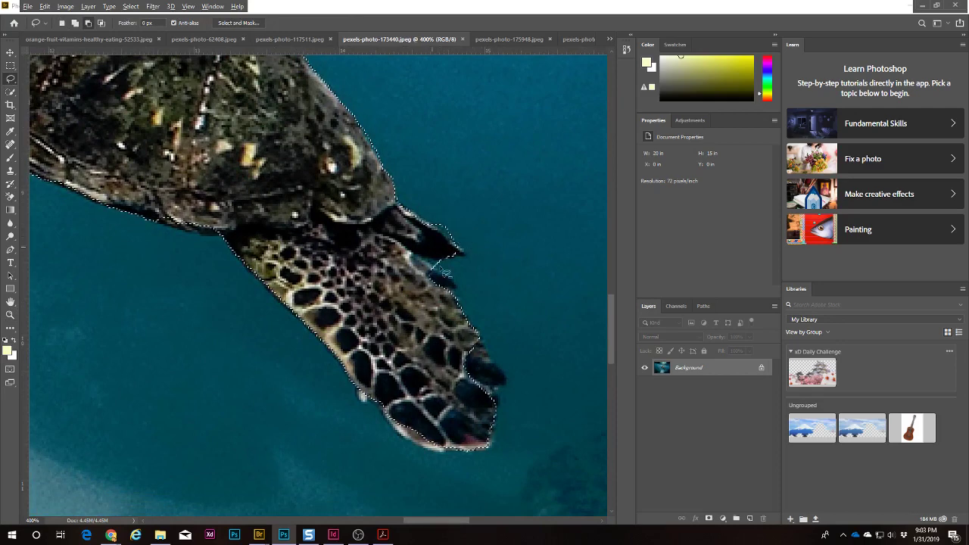
{"action": "mouse_move", "coordinate": [441, 269]}
{"action": "left_mouse_down"}
{"action": "mouse_move", "coordinate": [429, 237]}
{"action": "mouse_move", "coordinate": [468, 262]}
{"action": "mouse_move", "coordinate": [395, 260]}
{"action": "mouse_move", "coordinate": [431, 279]}
{"action": "mouse_move", "coordinate": [429, 267]}
{"action": "mouse_move", "coordinate": [464, 293]}
{"action": "mouse_move", "coordinate": [457, 301]}
{"action": "mouse_move", "coordinate": [415, 292]}
{"action": "left_mouse_up"}
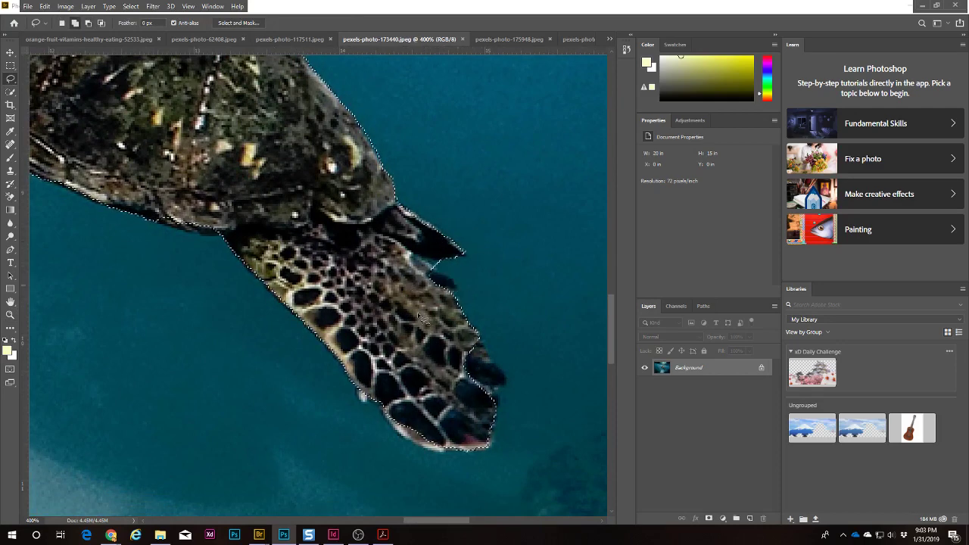
{"action": "mouse_move", "coordinate": [478, 332]}
{"action": "left_mouse_down"}
{"action": "mouse_move", "coordinate": [516, 392]}
{"action": "mouse_move", "coordinate": [498, 397]}
{"action": "mouse_move", "coordinate": [499, 437]}
{"action": "mouse_move", "coordinate": [480, 455]}
{"action": "mouse_move", "coordinate": [428, 449]}
{"action": "mouse_move", "coordinate": [374, 400]}
{"action": "mouse_move", "coordinate": [364, 407]}
{"action": "mouse_move", "coordinate": [357, 384]}
{"action": "left_mouse_up"}
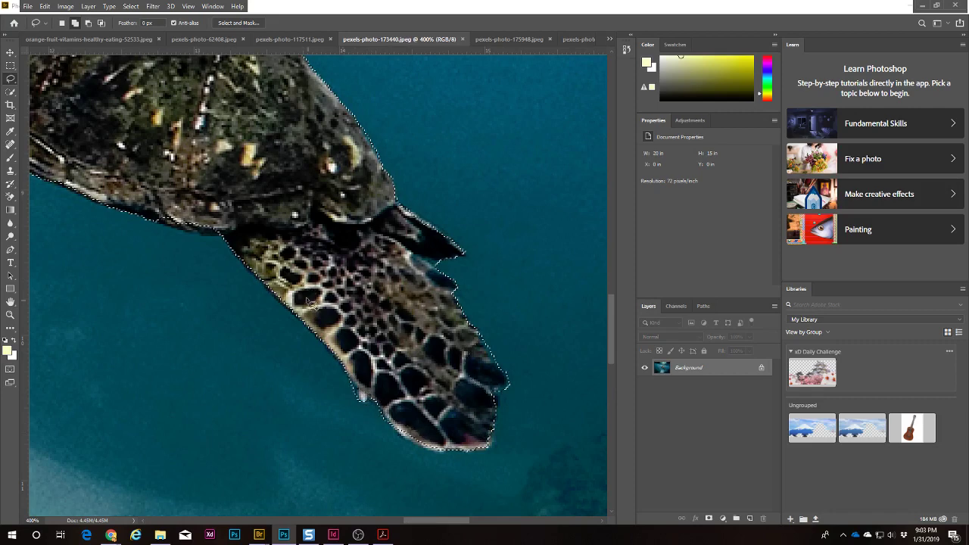
{"action": "scroll", "coordinate": [454, 401], "scroll_direction": "left", "scroll_amount": 5}
{"action": "scroll", "coordinate": [504, 409], "scroll_direction": "up", "scroll_amount": 5}
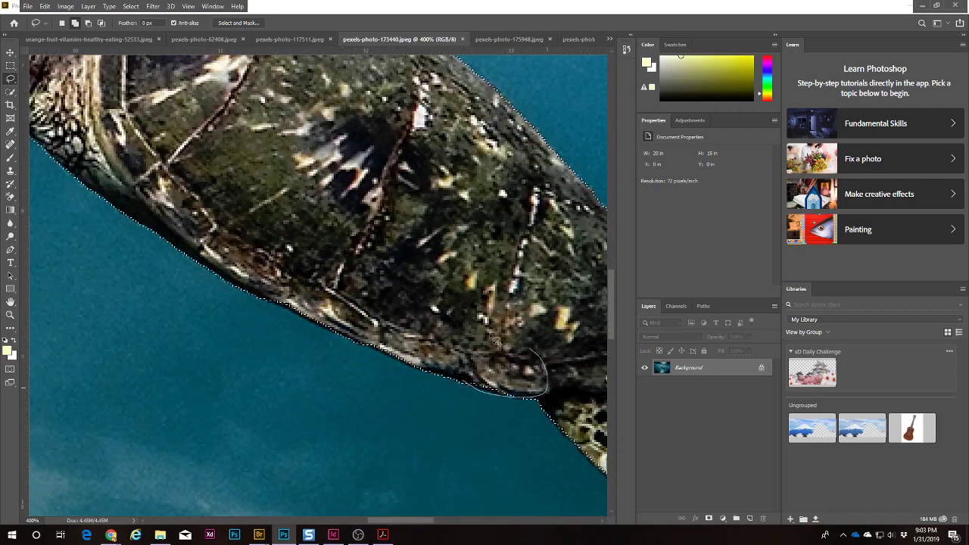
{"action": "left_click_drag", "start_coordinate": [265, 151], "coordinate": [565, 371]}
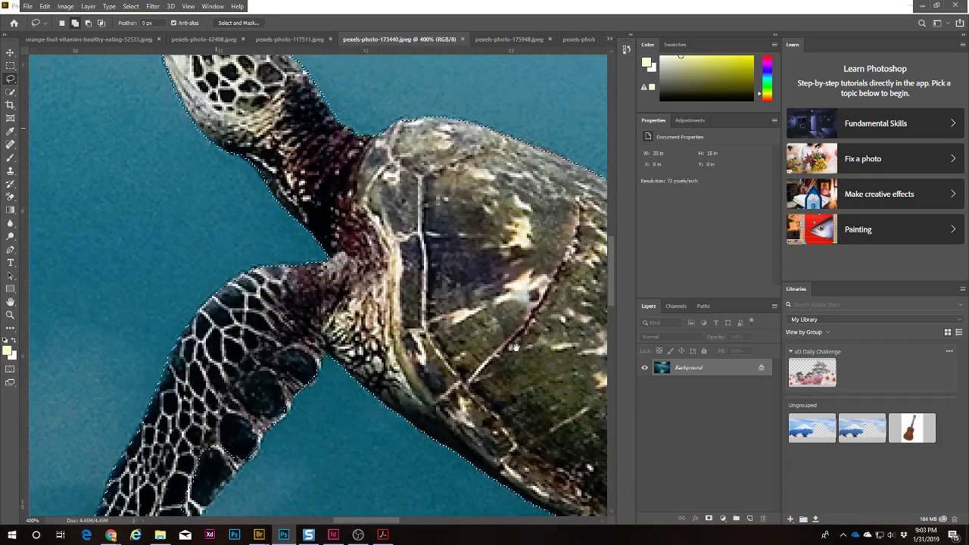
{"action": "left_click_drag", "start_coordinate": [300, 364], "coordinate": [410, 165]}
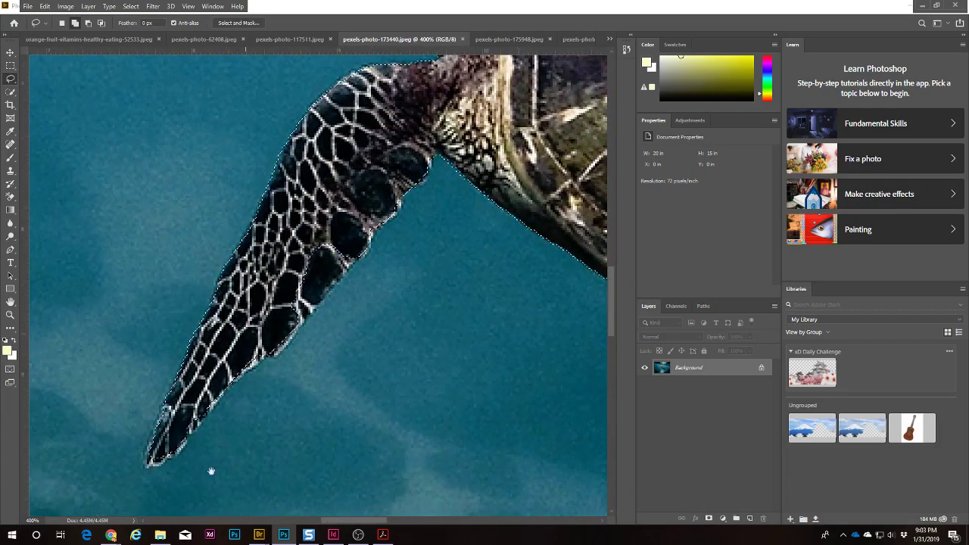
{"action": "key", "text": "ctrl+0"}
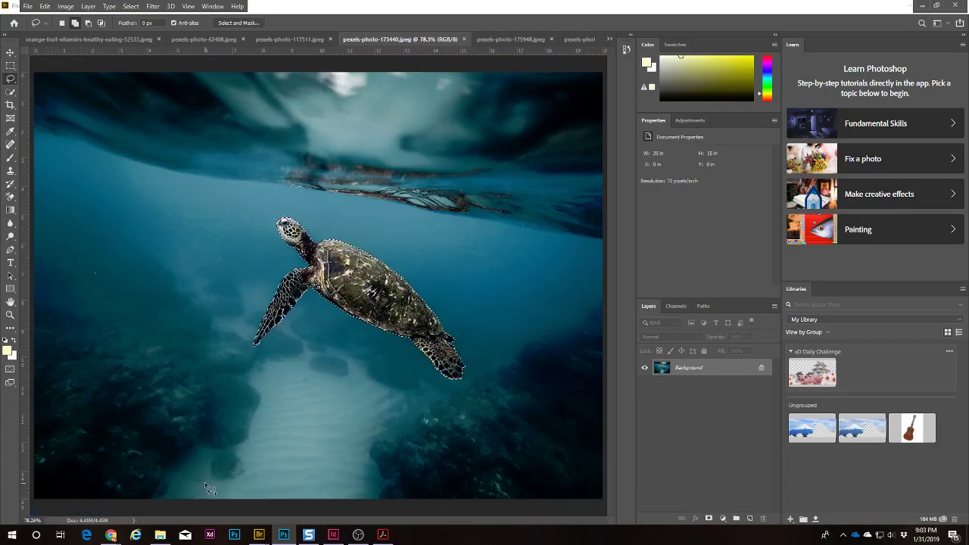
Step: Convert the locked Background into Layer 0, undo a trial layer mask, and bring up Layer 0's options
{"action": "left_click", "coordinate": [758, 368]}
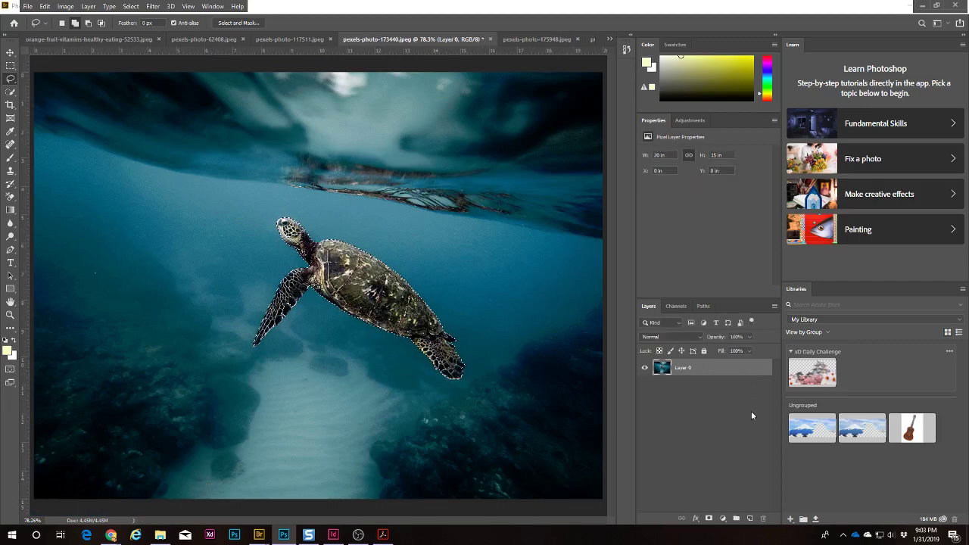
{"action": "left_click", "coordinate": [708, 519]}
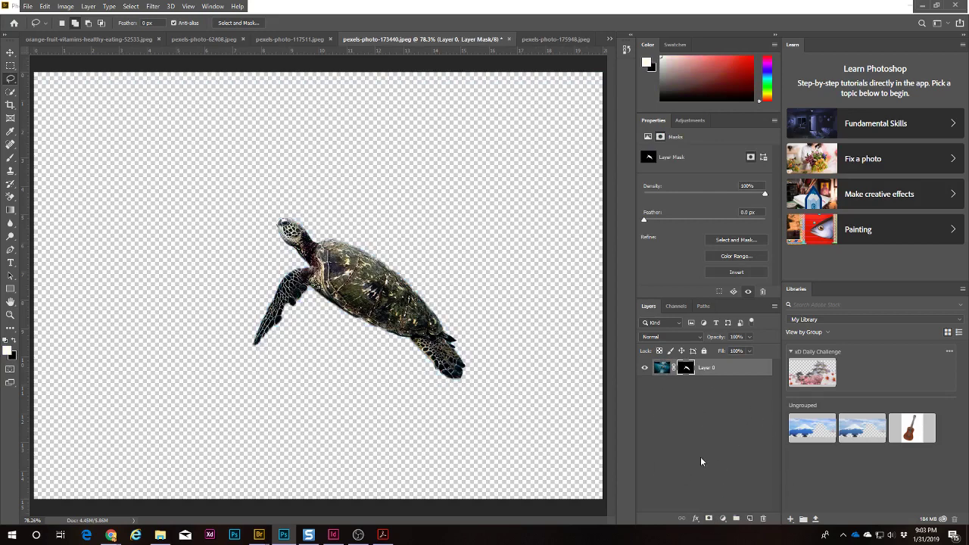
{"action": "key", "text": "ctrl+z"}
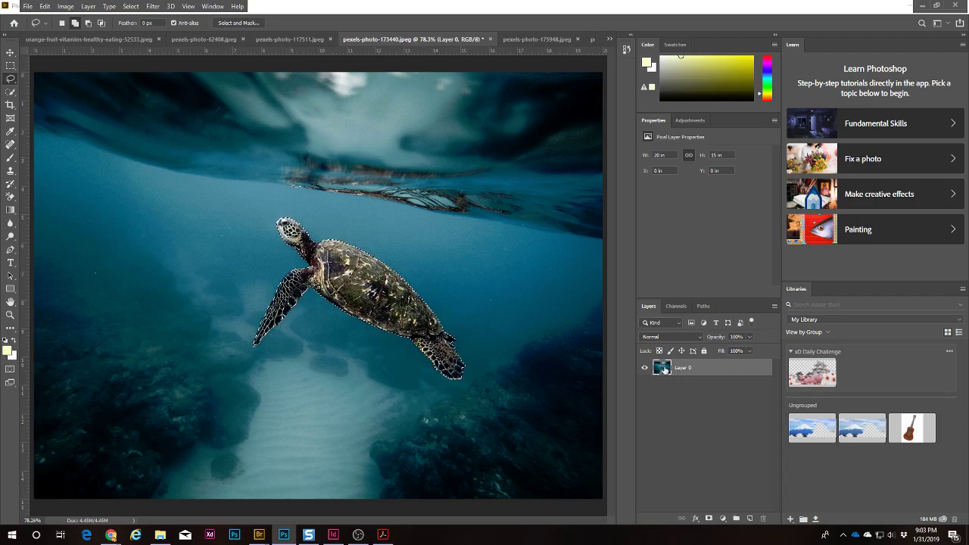
{"action": "right_click", "coordinate": [663, 368]}
{"action": "left_click", "coordinate": [707, 403]}
{"action": "right_click", "coordinate": [715, 367]}
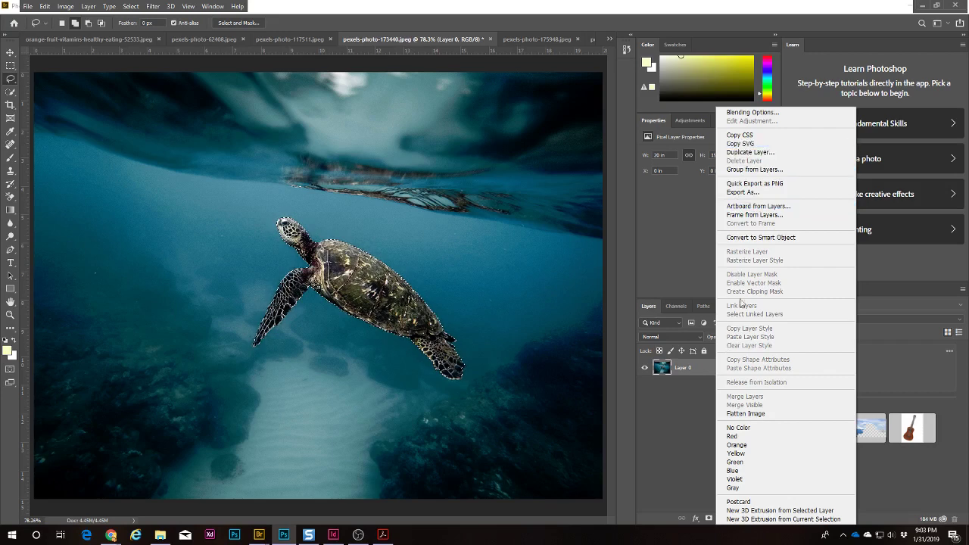
Step: Duplicate Layer 0 as 'Turtle' and hide Layer 0, undoing a trial mask
{"action": "left_click", "coordinate": [749, 153]}
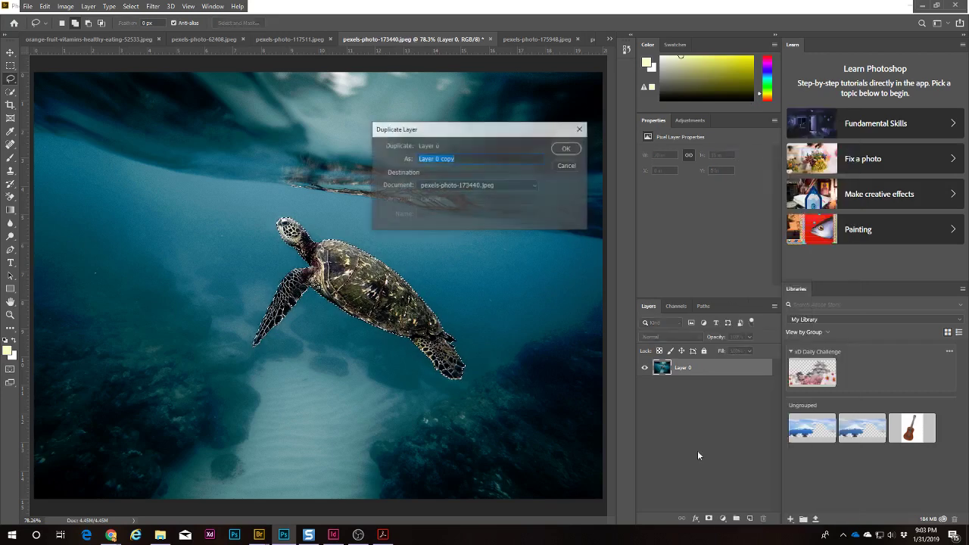
{"action": "type", "text": "Turtle"}
{"action": "left_click", "coordinate": [569, 148]}
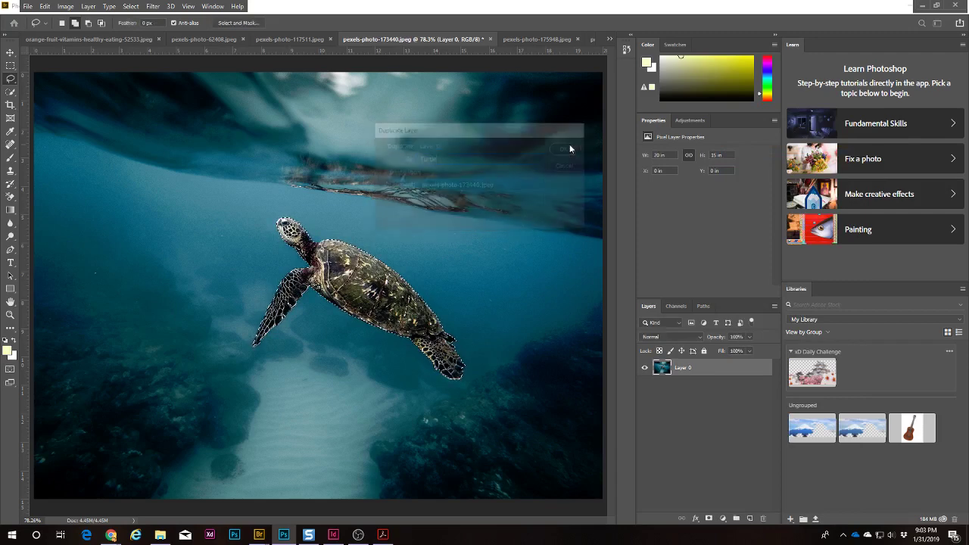
{"action": "left_click", "coordinate": [644, 384]}
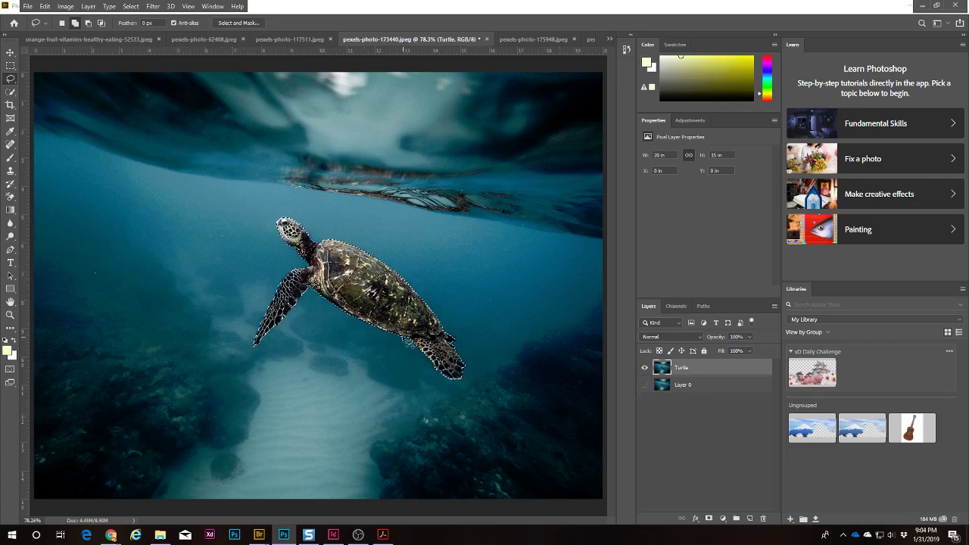
{"action": "left_click", "coordinate": [708, 519]}
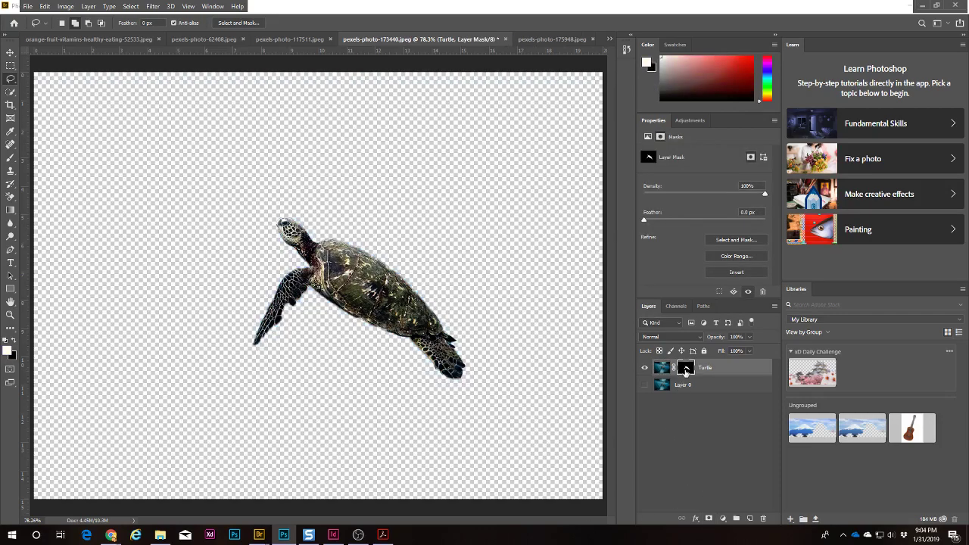
{"action": "key", "text": "ctrl+z"}
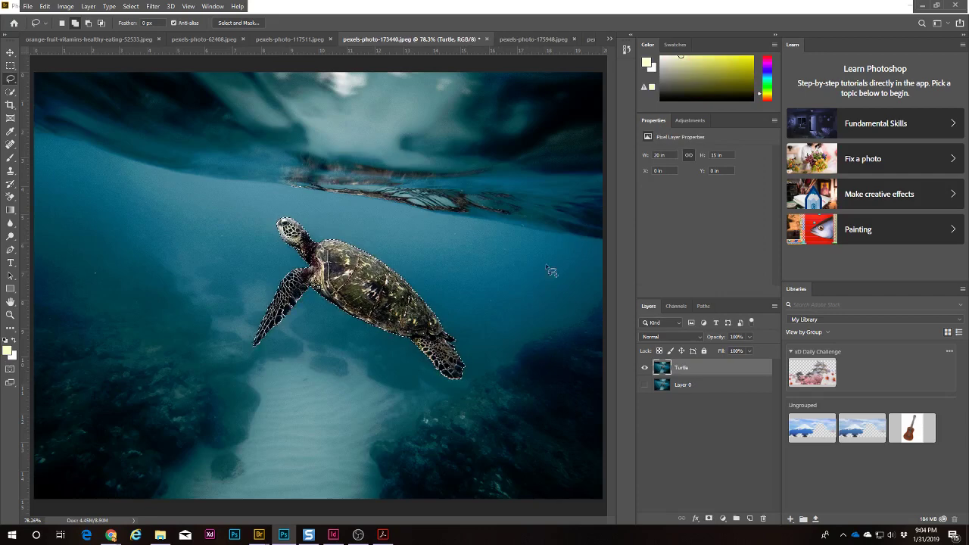
Step: Invert the selection, delete the water around the turtle, then deselect and restore the selection
{"action": "left_click", "coordinate": [130, 7]}
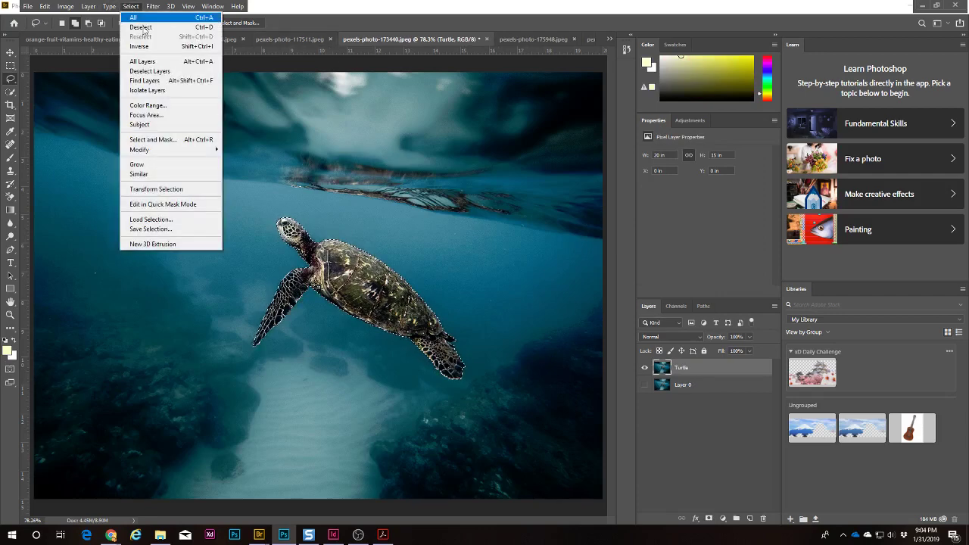
{"action": "left_click", "coordinate": [141, 46]}
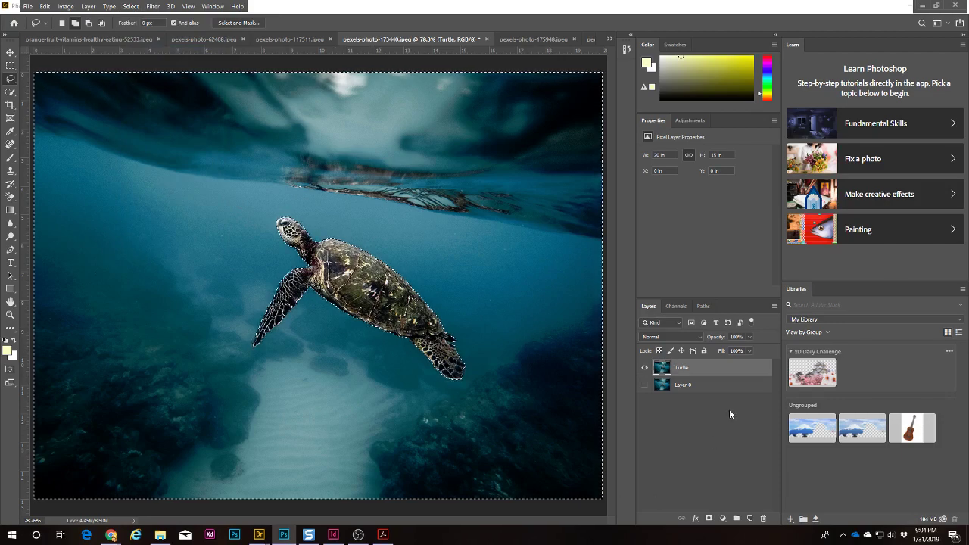
{"action": "key", "text": "Delete"}
{"action": "key", "text": "ctrl+d"}
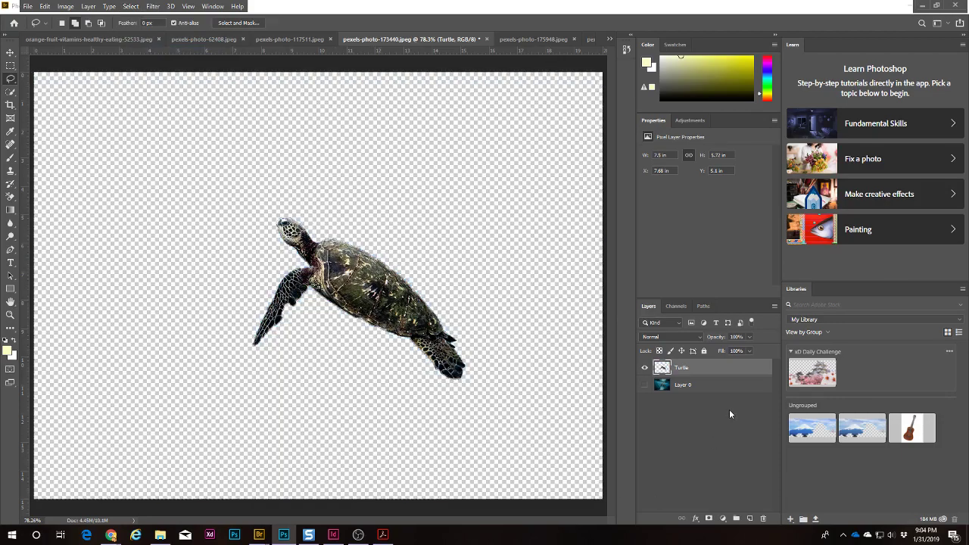
{"action": "key", "text": "ctrl+z"}
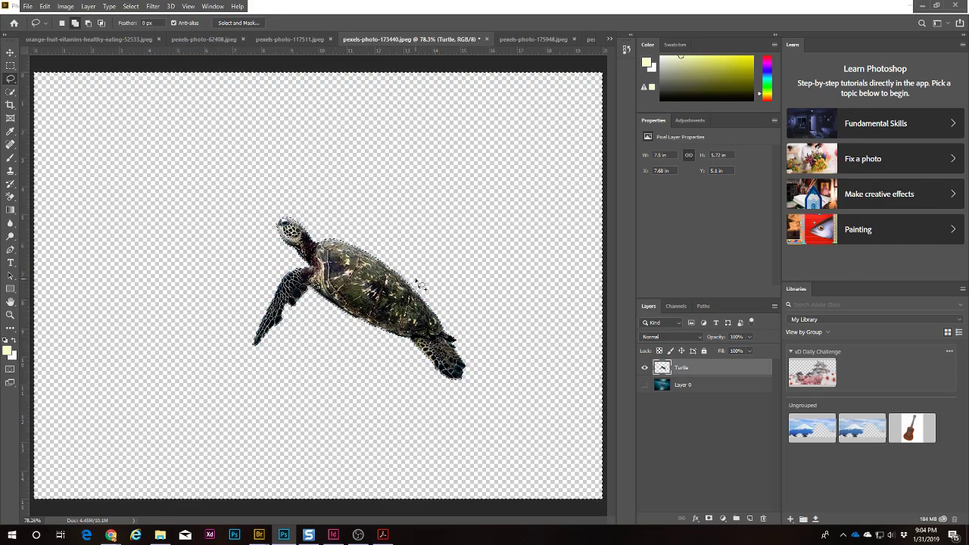
Step: In the dahlia photo, select the purple background with the Magic Wand Tool
{"action": "left_click", "coordinate": [533, 38]}
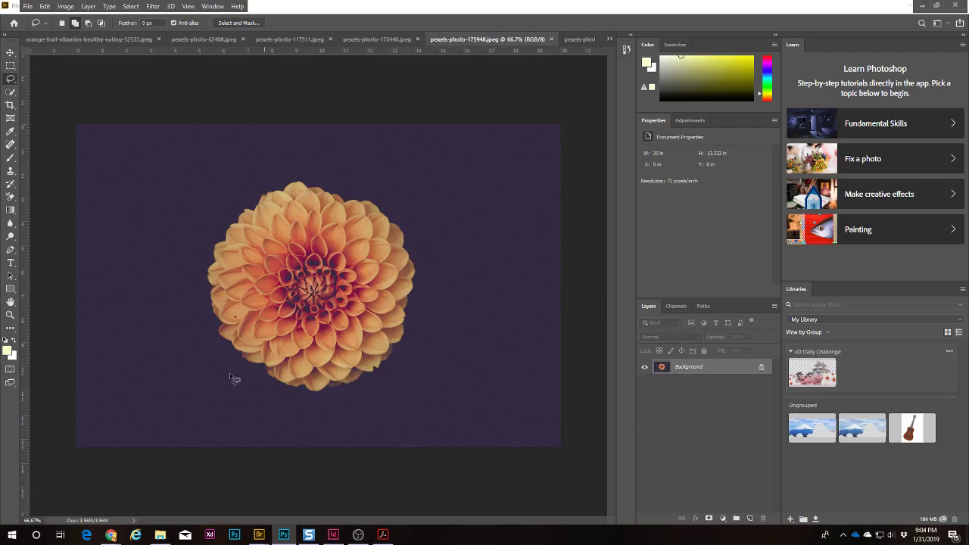
{"action": "right_click", "coordinate": [9, 95]}
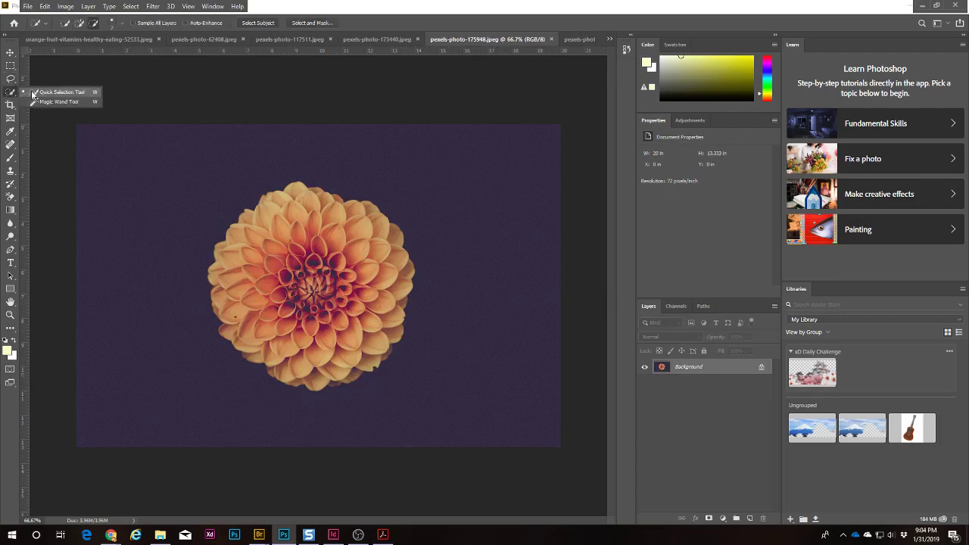
{"action": "left_click", "coordinate": [64, 101]}
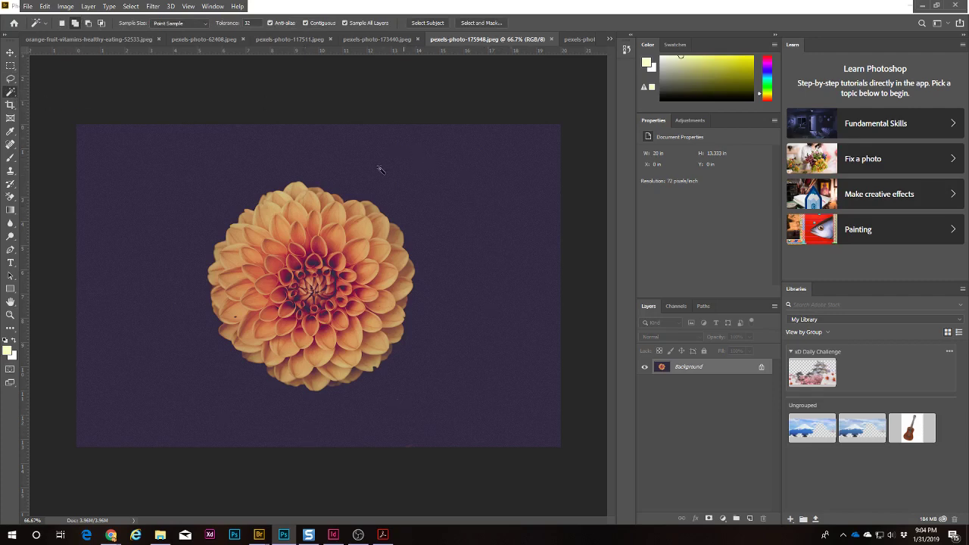
{"action": "left_click", "coordinate": [513, 382]}
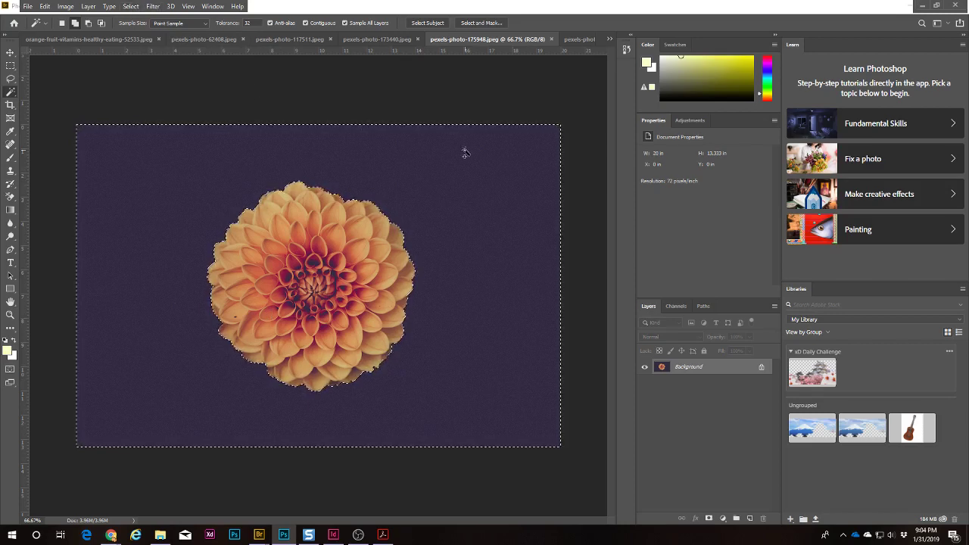
{"action": "key", "text": "Delete"}
{"action": "left_click", "coordinate": [540, 159]}
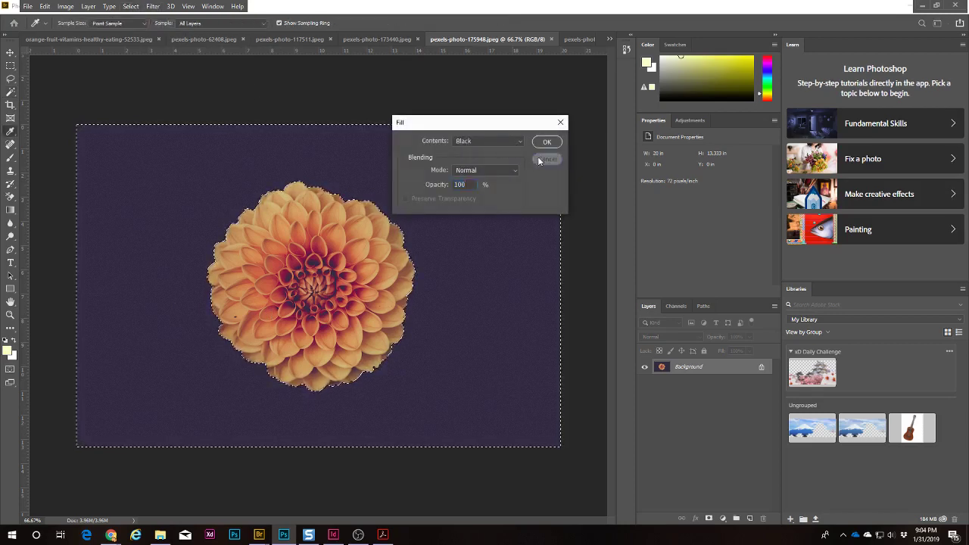
Step: Duplicate Background as 'flower', hide the original, and delete the purple background
{"action": "right_click", "coordinate": [728, 367]}
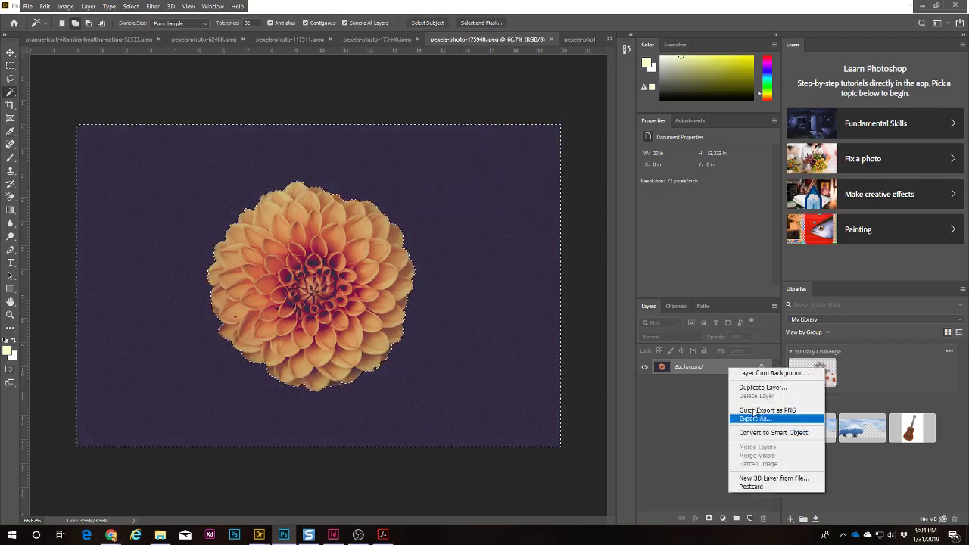
{"action": "left_click", "coordinate": [751, 388]}
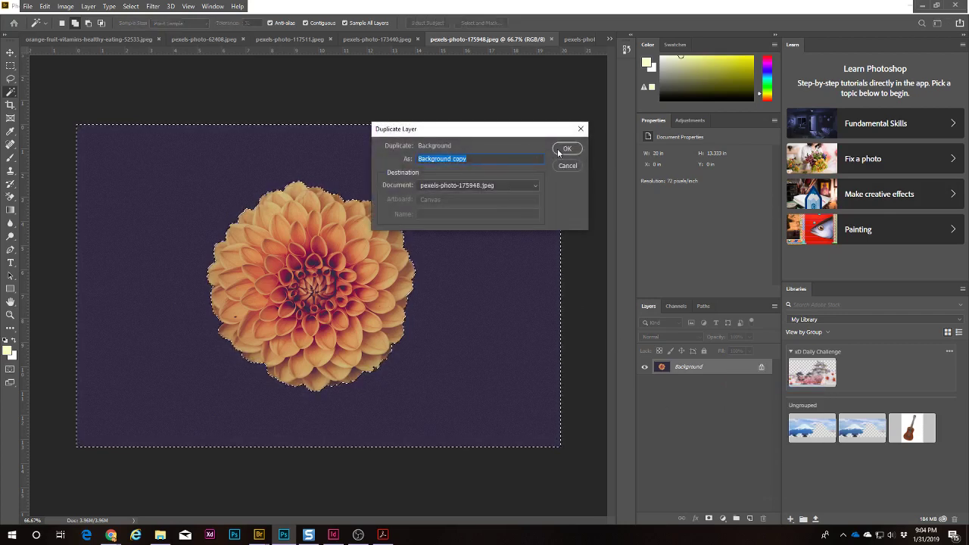
{"action": "type", "text": "flower"}
{"action": "left_click", "coordinate": [566, 149]}
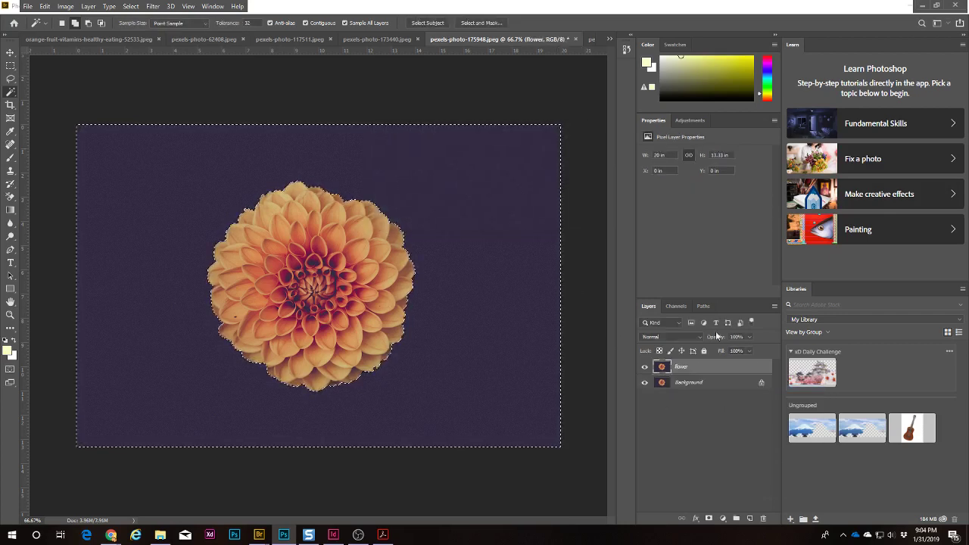
{"action": "left_click", "coordinate": [644, 383]}
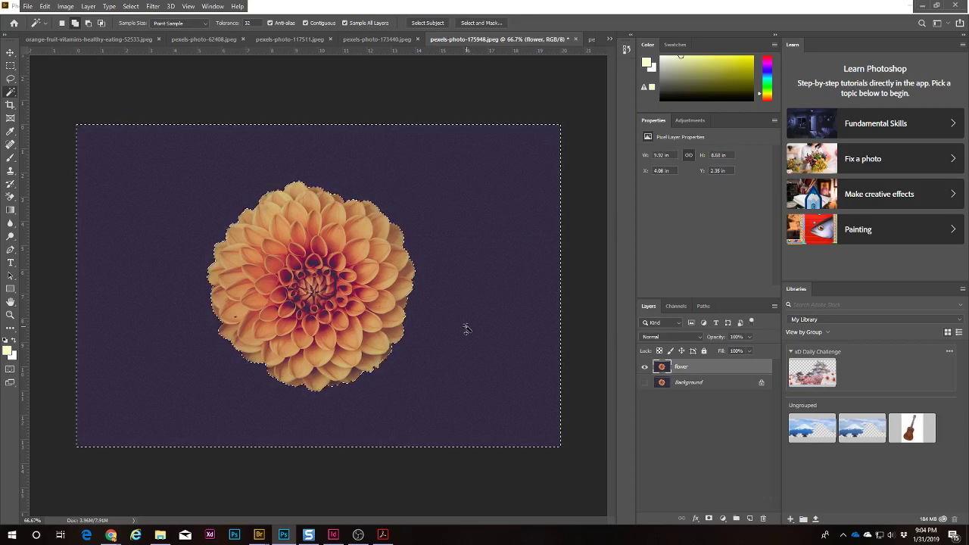
{"action": "key", "text": "Delete"}
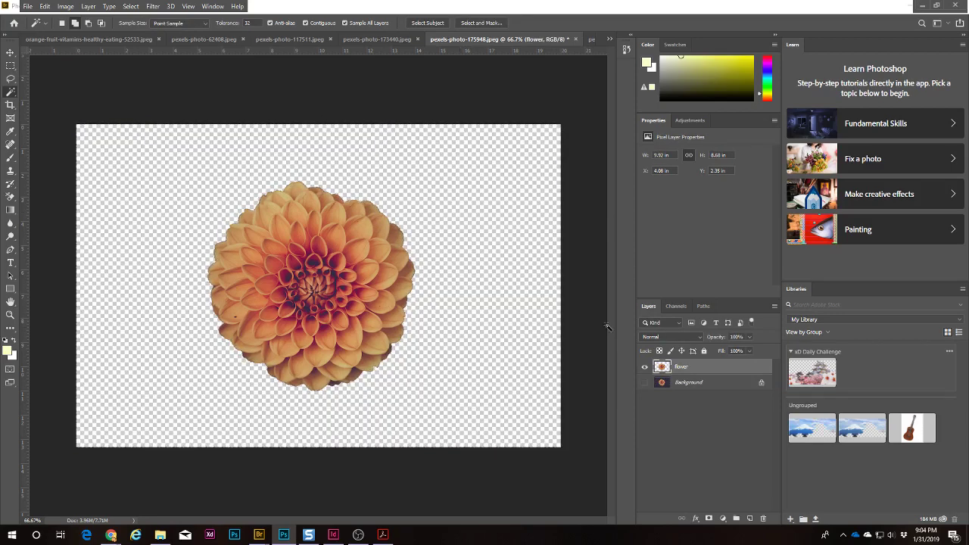
Step: Flip through the open documents and settle on the turtle document
{"action": "left_click", "coordinate": [609, 39]}
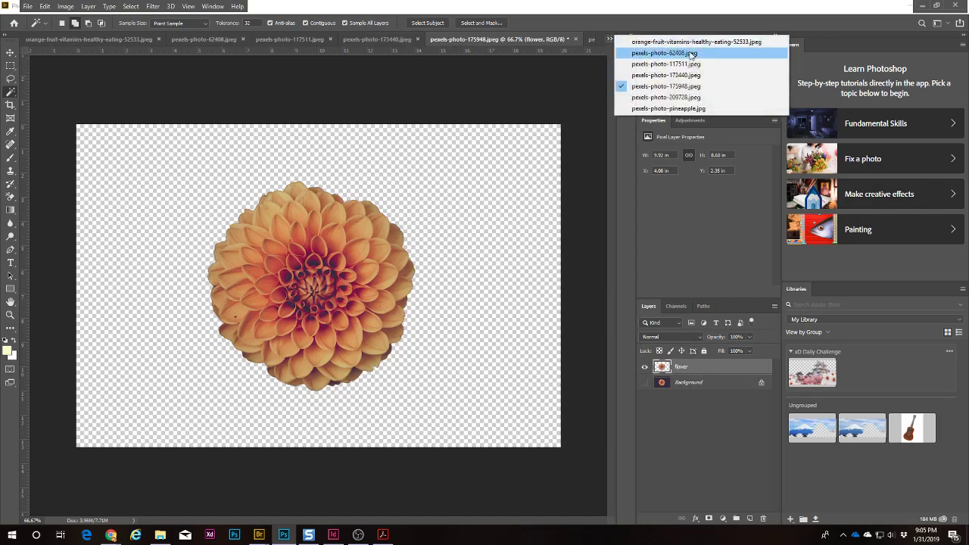
{"action": "left_click", "coordinate": [704, 54]}
{"action": "left_click", "coordinate": [359, 40]}
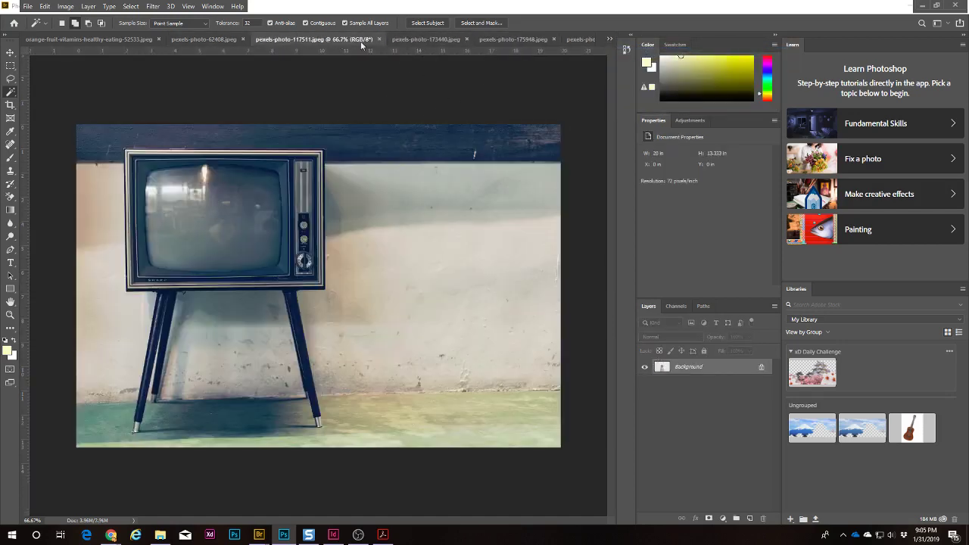
{"action": "left_click", "coordinate": [427, 39]}
{"action": "left_click", "coordinate": [520, 38]}
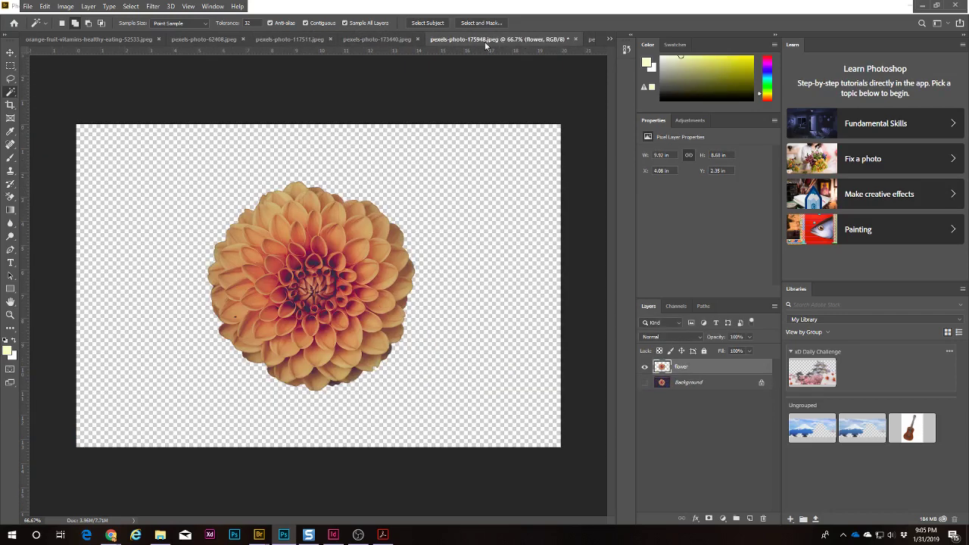
{"action": "left_click", "coordinate": [374, 39]}
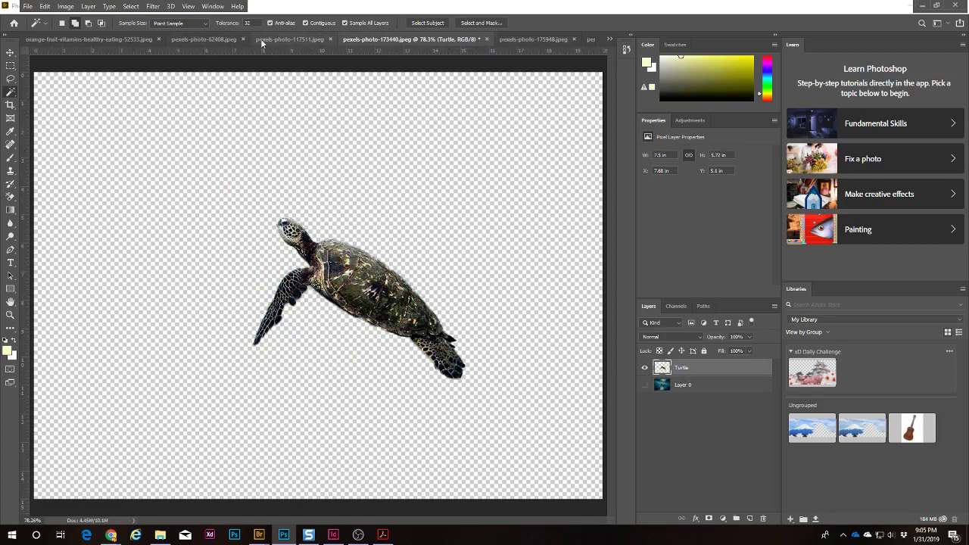
{"action": "left_click", "coordinate": [288, 42]}
{"action": "left_click", "coordinate": [430, 42]}
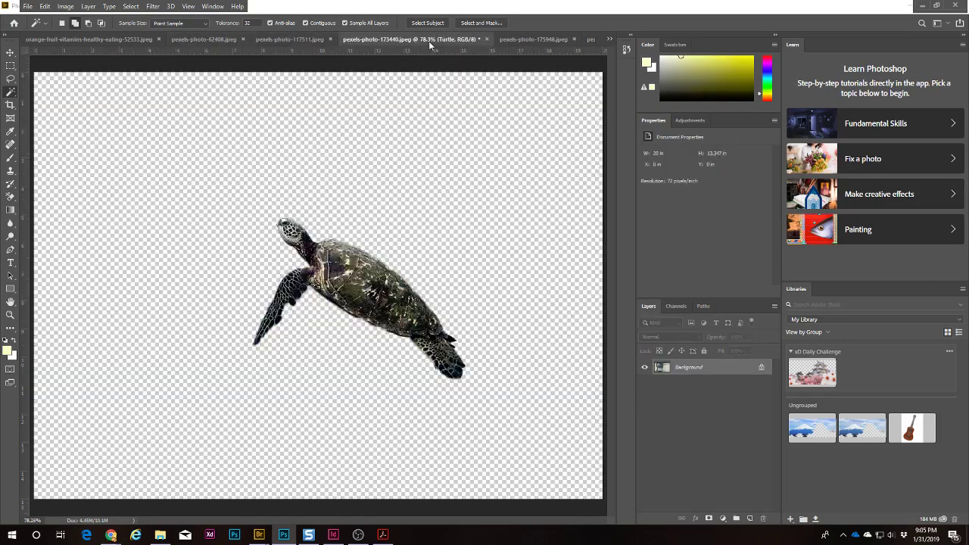
Step: Drag the Turtle layer into the TV photo, accept the profile conversion, and move it right of the TV
{"action": "left_click_drag", "start_coordinate": [659, 369], "coordinate": [685, 368]}
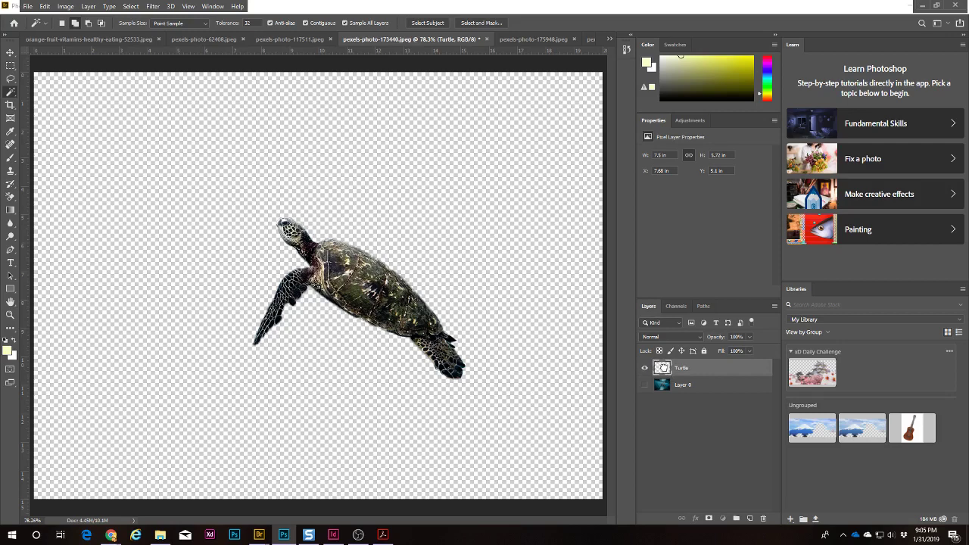
{"action": "left_click_drag", "start_coordinate": [662, 367], "coordinate": [330, 274]}
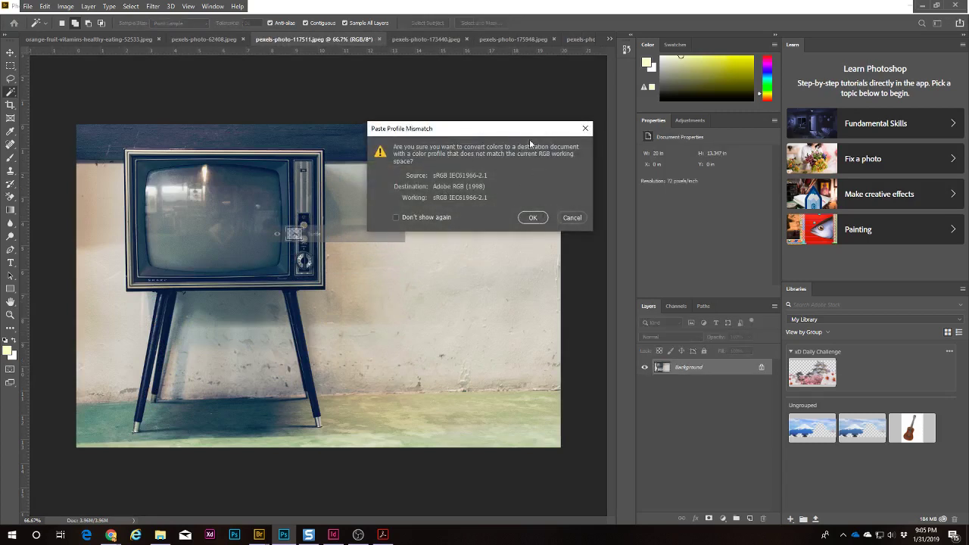
{"action": "left_click", "coordinate": [533, 218]}
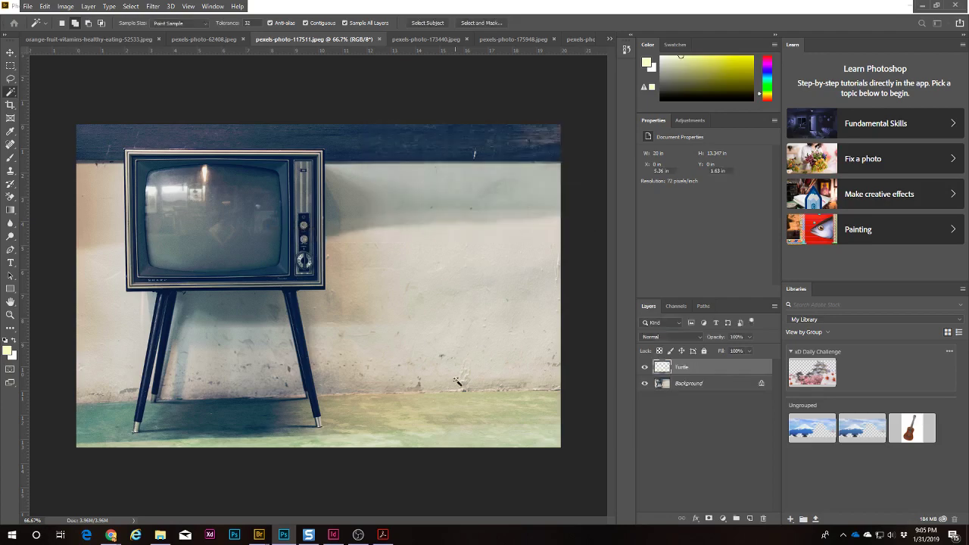
{"action": "key", "text": "v"}
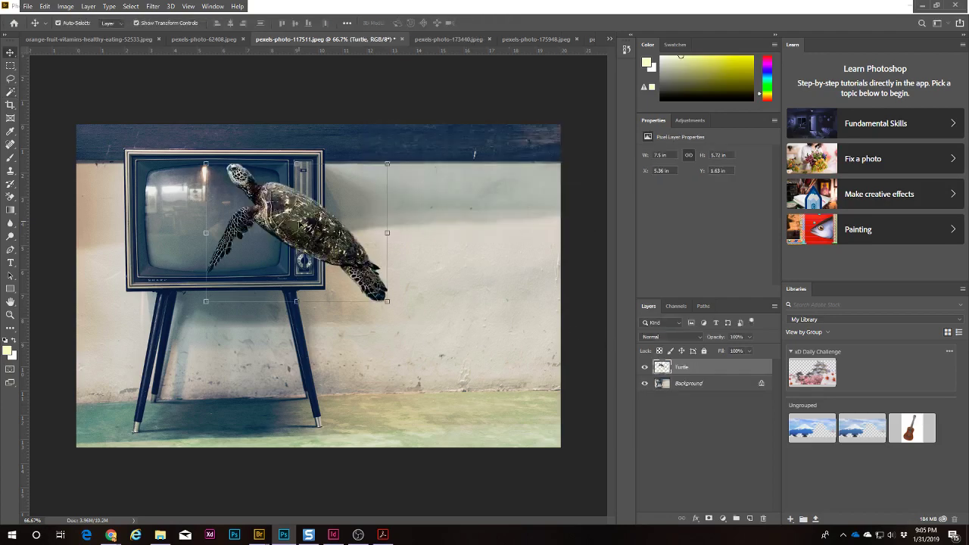
{"action": "left_click_drag", "start_coordinate": [300, 226], "coordinate": [450, 225]}
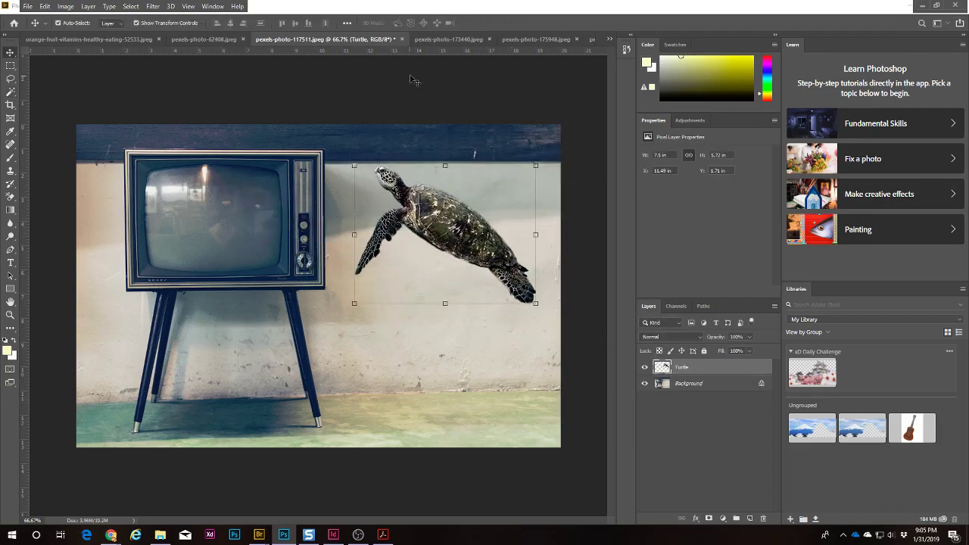
Step: Close the original turtle document without saving
{"action": "left_click", "coordinate": [441, 42]}
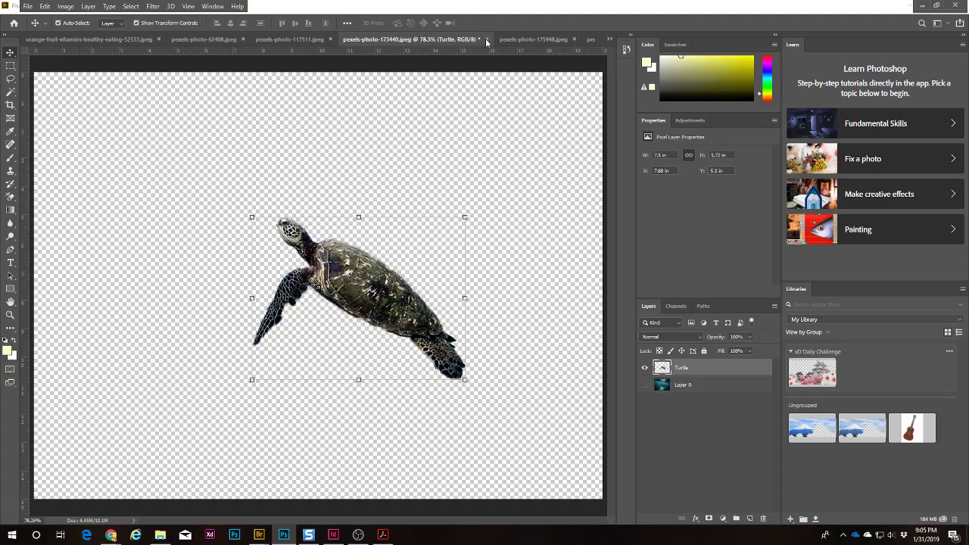
{"action": "left_click", "coordinate": [486, 41]}
{"action": "left_click", "coordinate": [480, 198]}
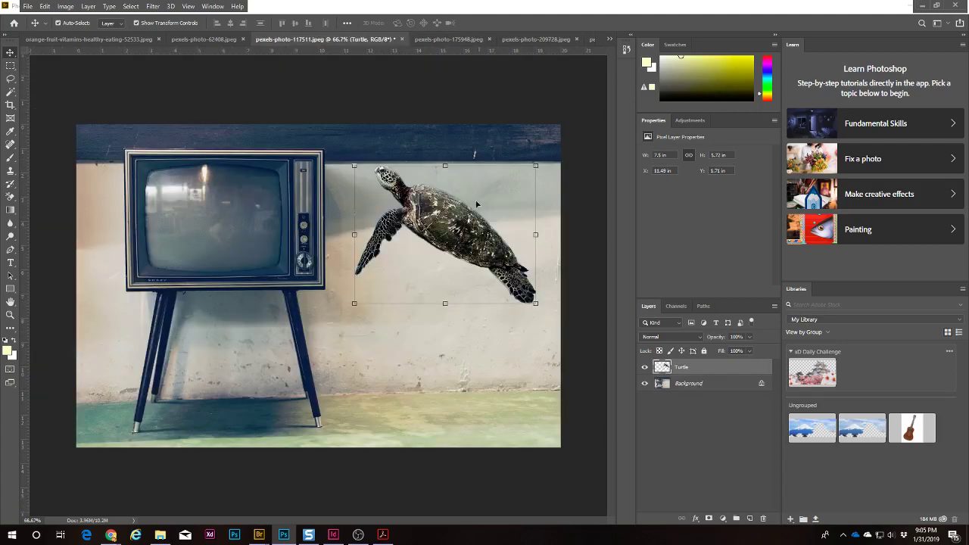
{"action": "left_click", "coordinate": [452, 40]}
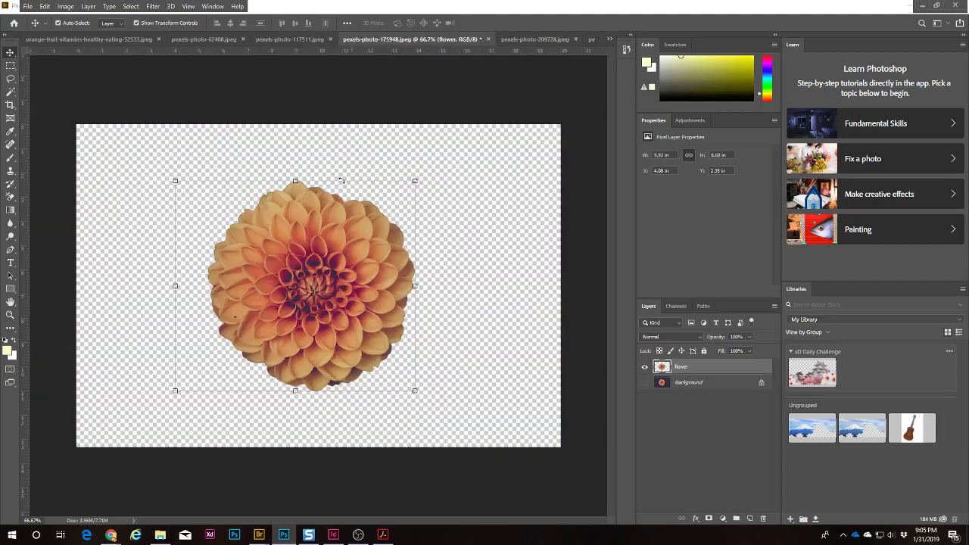
Step: Drag the flower layer into the TV photo, close the dahlia unsaved, and show pexels-photo-209728.jpeg
{"action": "left_click_drag", "start_coordinate": [661, 367], "coordinate": [323, 348]}
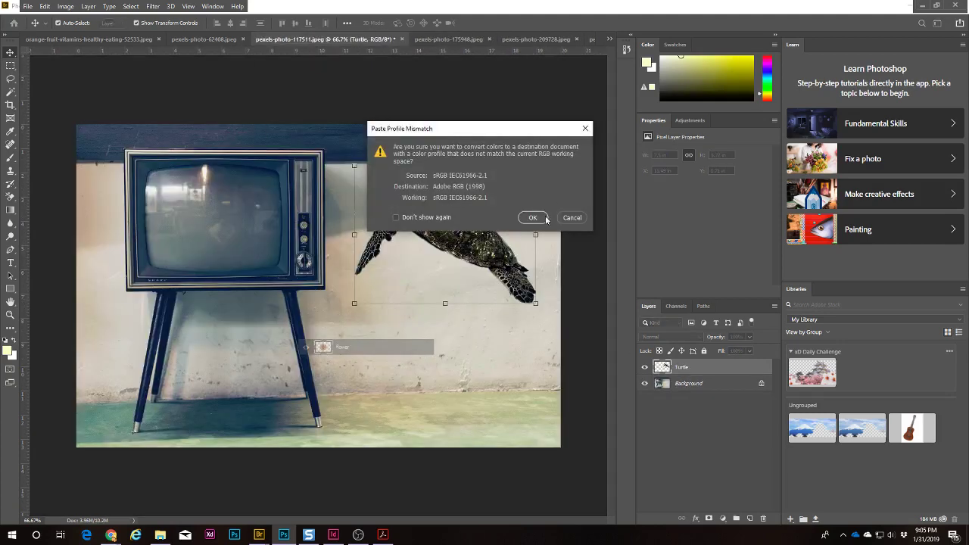
{"action": "left_click", "coordinate": [533, 218]}
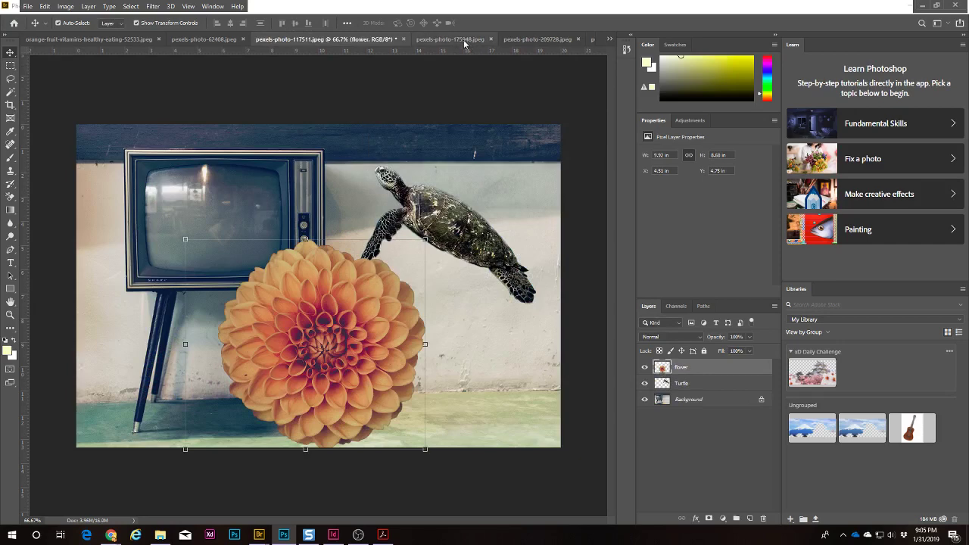
{"action": "left_click", "coordinate": [464, 42]}
{"action": "left_click", "coordinate": [489, 38]}
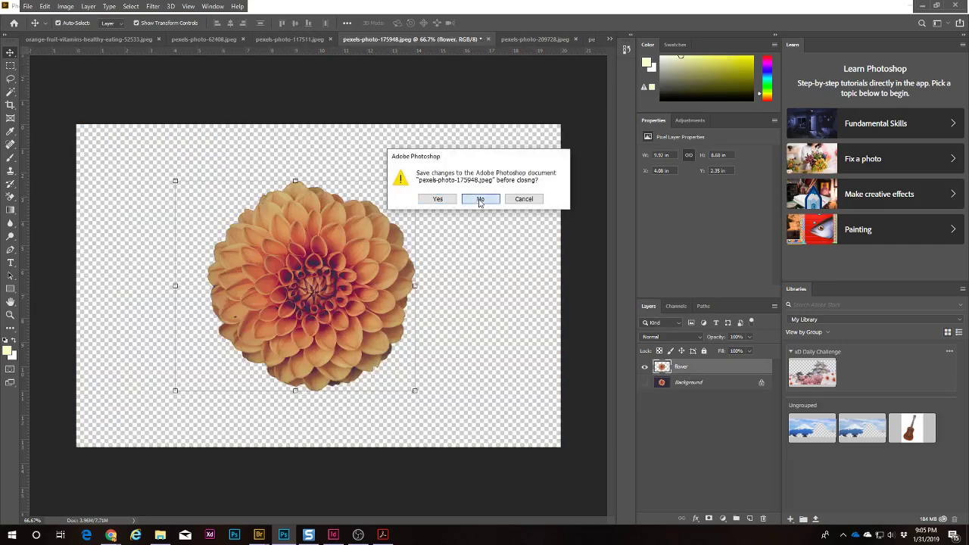
{"action": "left_click", "coordinate": [480, 199]}
{"action": "left_click", "coordinate": [492, 39]}
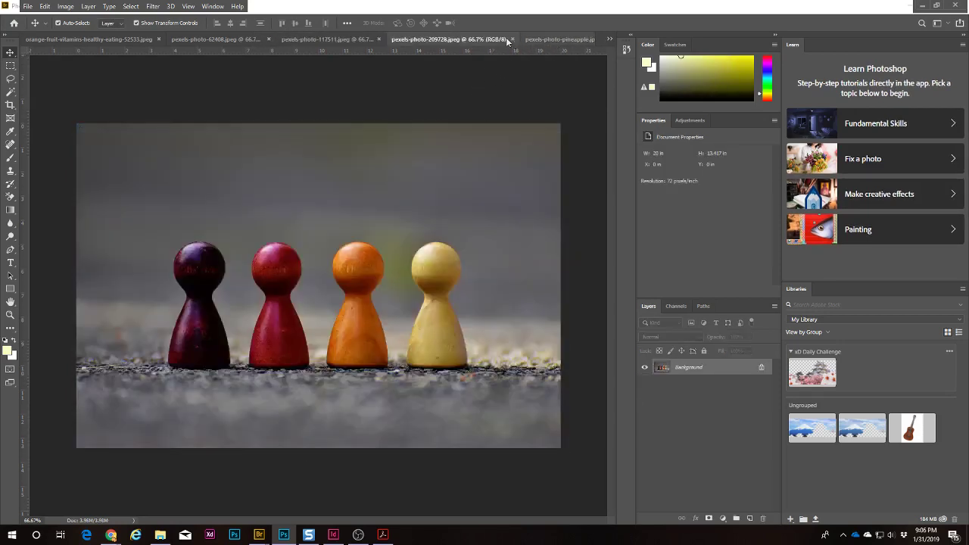
Step: Close the orange slice photo, leaving the hatted woman photo open
{"action": "left_click", "coordinate": [539, 40]}
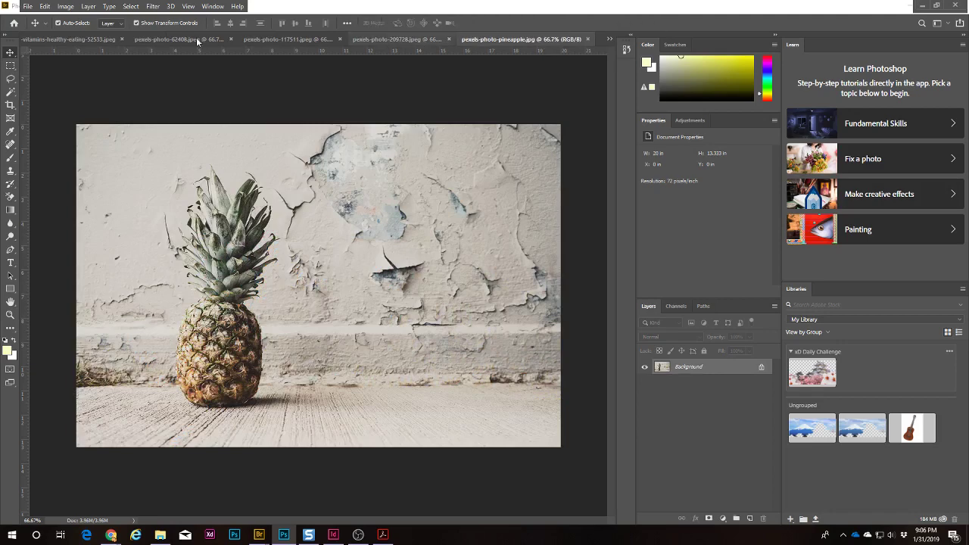
{"action": "left_click", "coordinate": [174, 39]}
{"action": "left_click", "coordinate": [62, 40]}
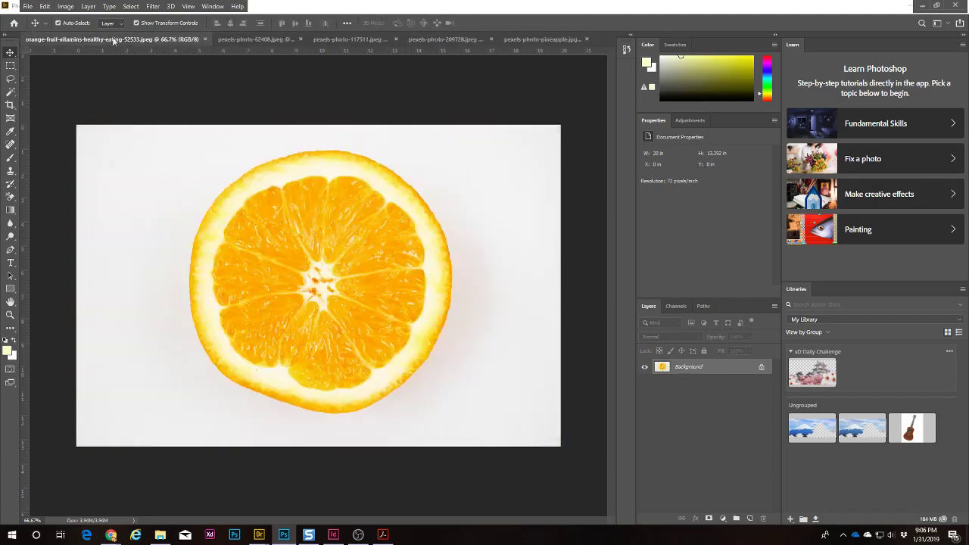
{"action": "left_click", "coordinate": [204, 39]}
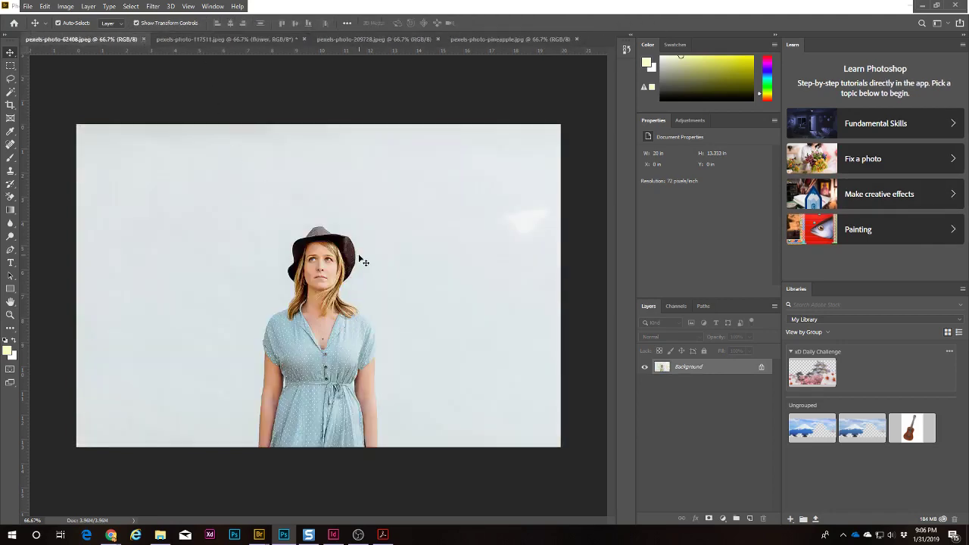
Step: Unlock the woman photo's Background into Layer 0 and zoom to 100%
{"action": "left_click", "coordinate": [761, 369]}
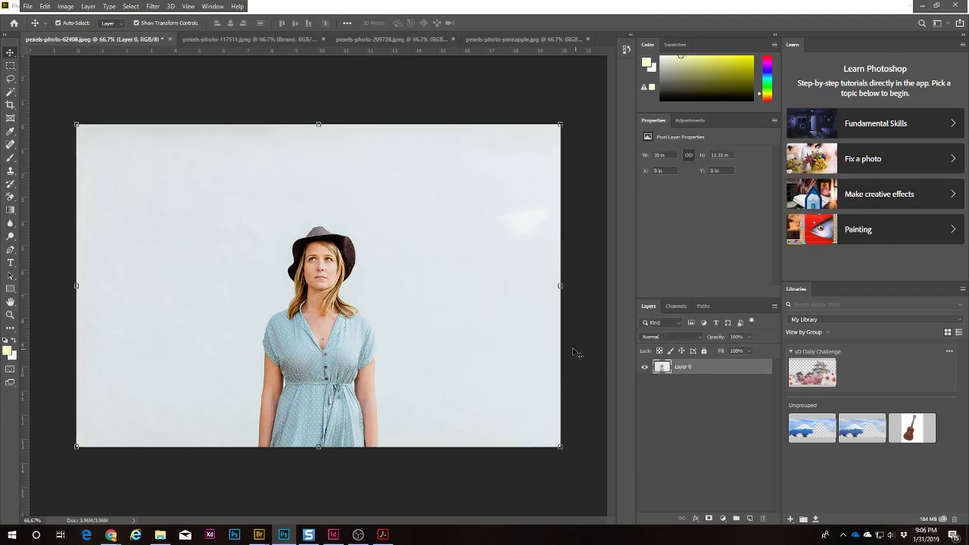
{"action": "key", "text": "z"}
{"action": "left_click", "coordinate": [313, 276]}
{"action": "left_click_drag", "start_coordinate": [386, 311], "coordinate": [376, 327]}
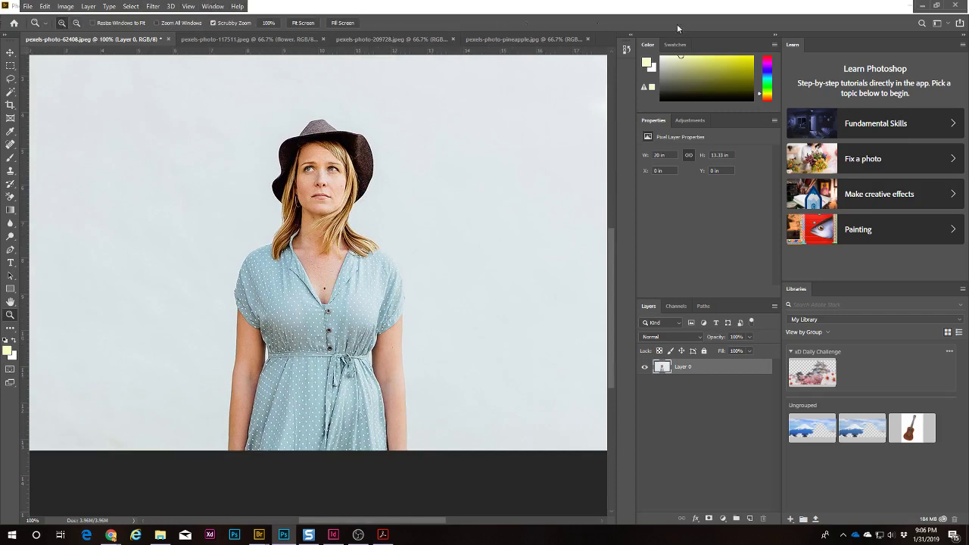
{"action": "left_click", "coordinate": [935, 6]}
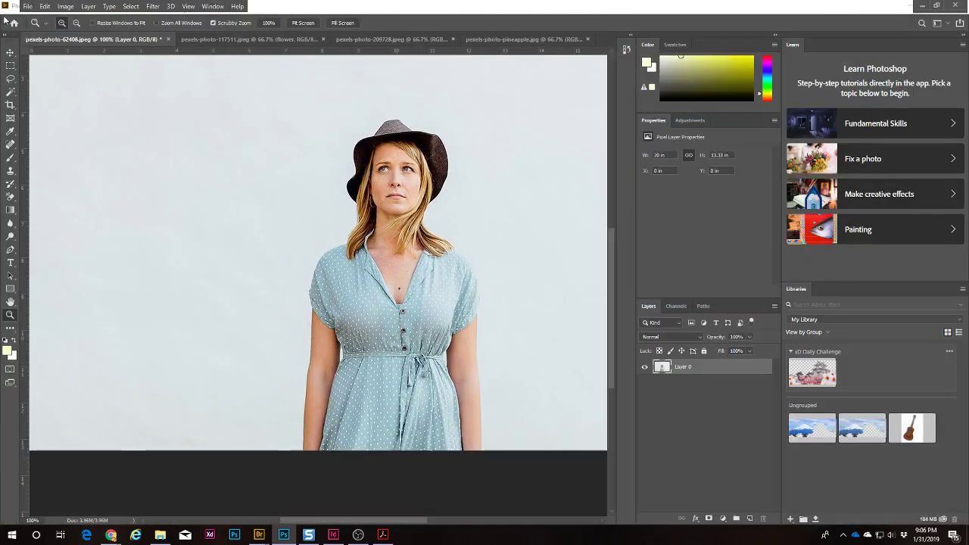
Step: Switch to the Move tool and bring up the Select menu
{"action": "left_click", "coordinate": [11, 52]}
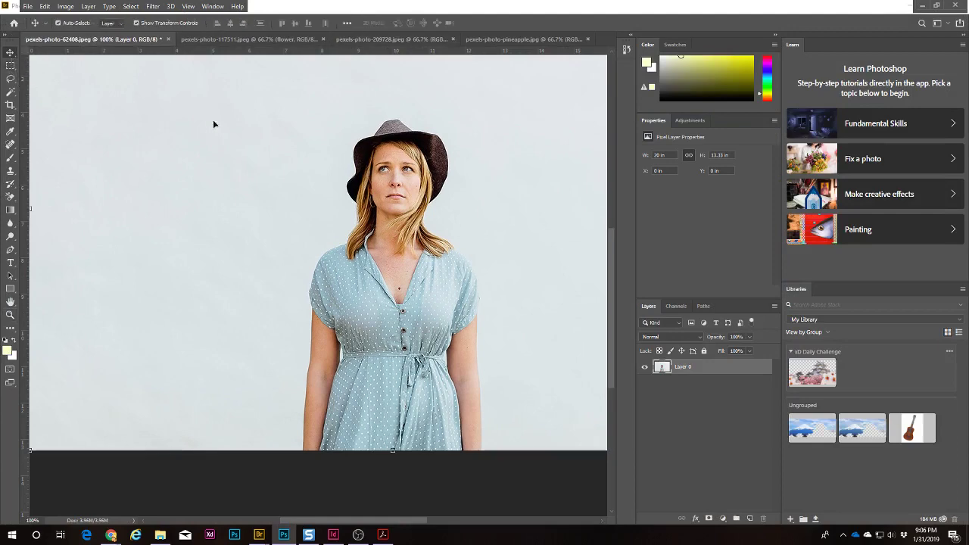
{"action": "left_click", "coordinate": [205, 6]}
{"action": "left_click", "coordinate": [237, 6]}
{"action": "left_click", "coordinate": [189, 6]}
{"action": "left_click", "coordinate": [188, 6]}
{"action": "left_click", "coordinate": [127, 7]}
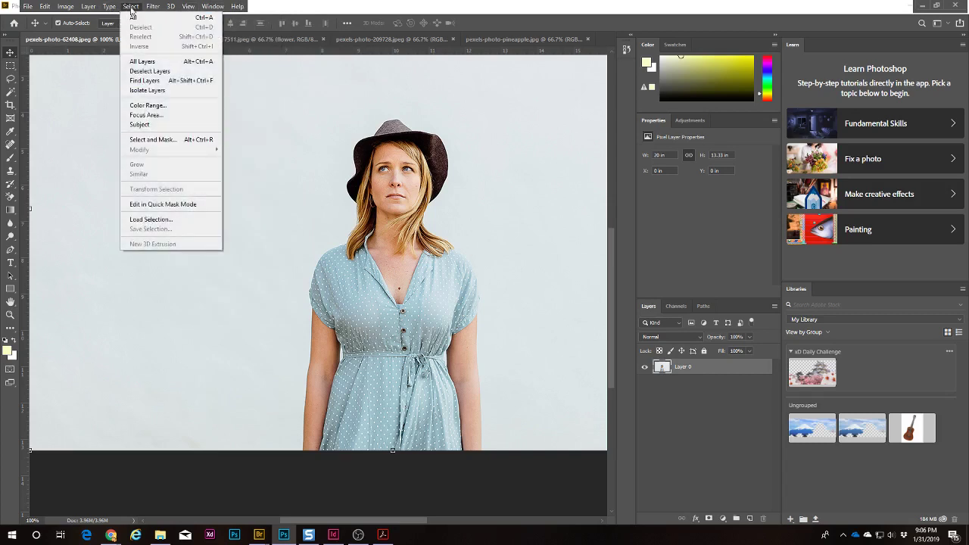
Step: Enter Select and Mask for the woman photo, keeping the Overlay view mode
{"action": "left_click", "coordinate": [167, 139]}
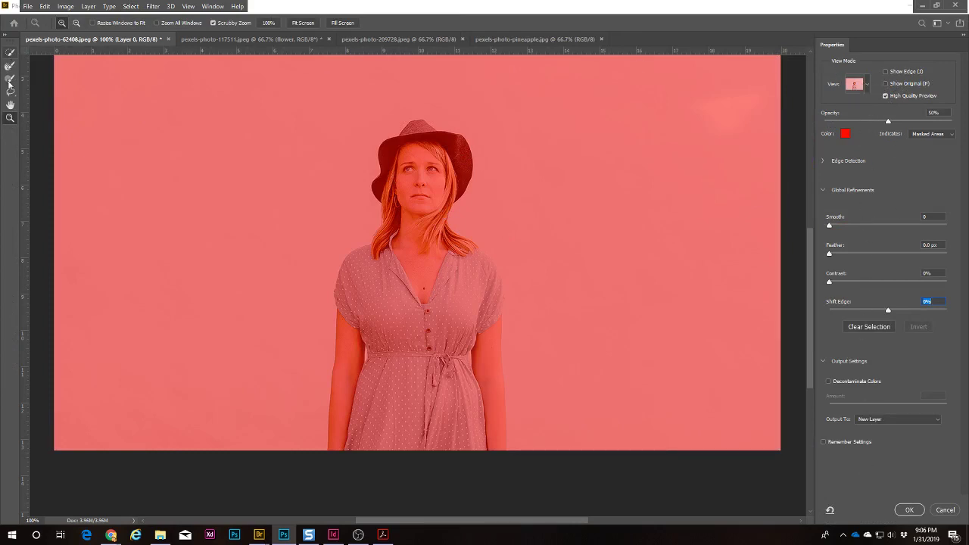
{"action": "left_click", "coordinate": [868, 88]}
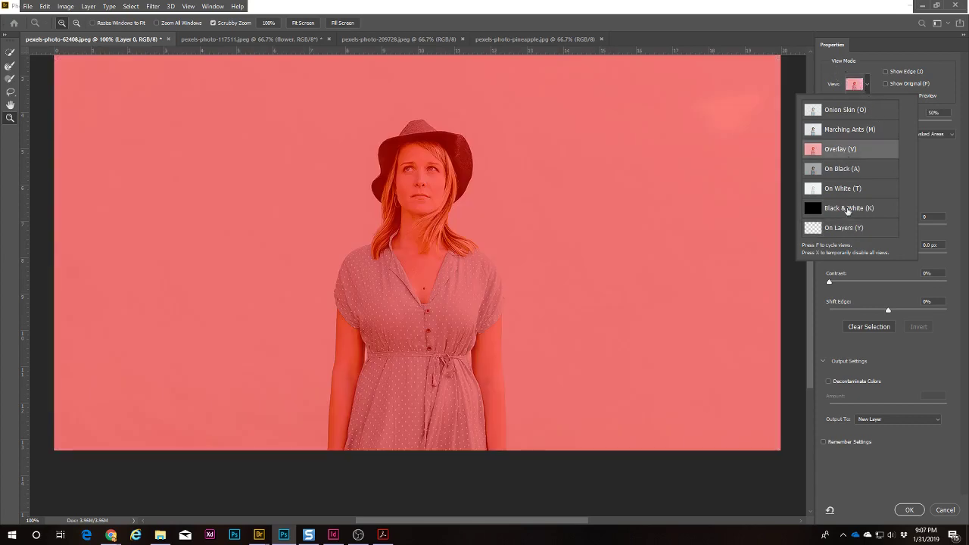
{"action": "left_click", "coordinate": [858, 150]}
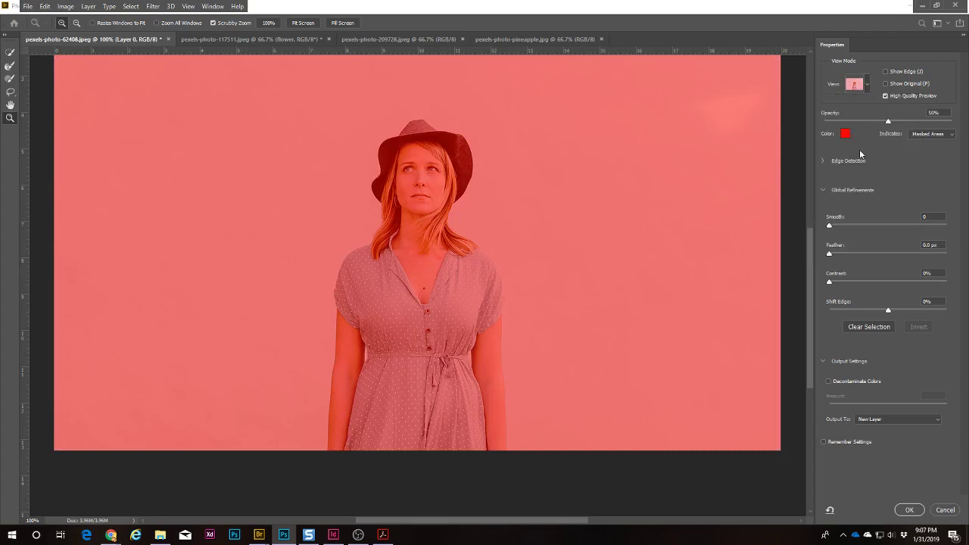
{"action": "left_click", "coordinate": [869, 85]}
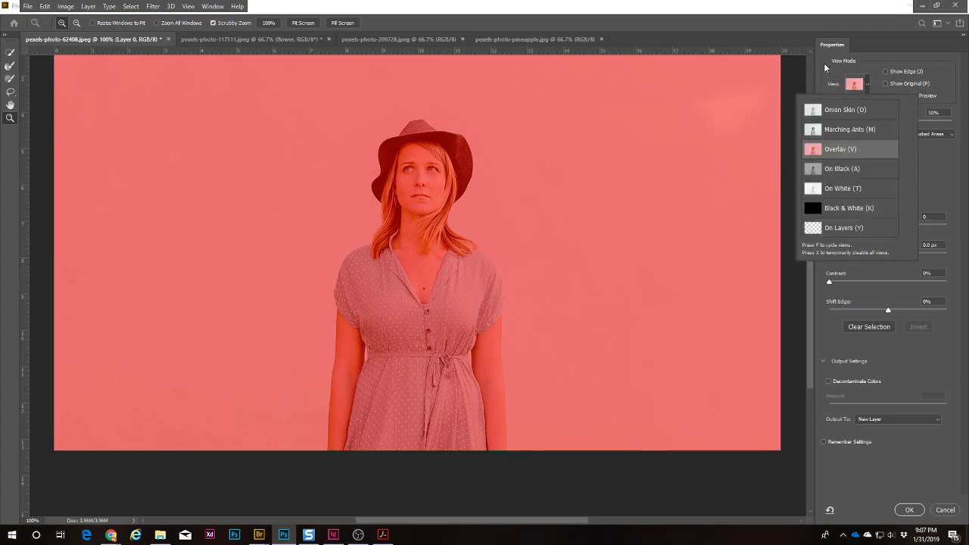
{"action": "left_click", "coordinate": [826, 75]}
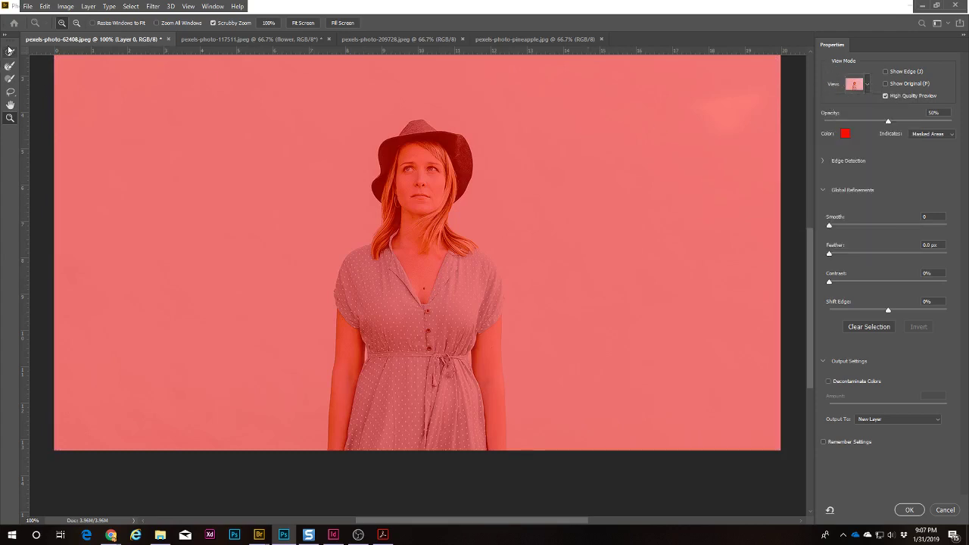
{"action": "left_click", "coordinate": [10, 53]}
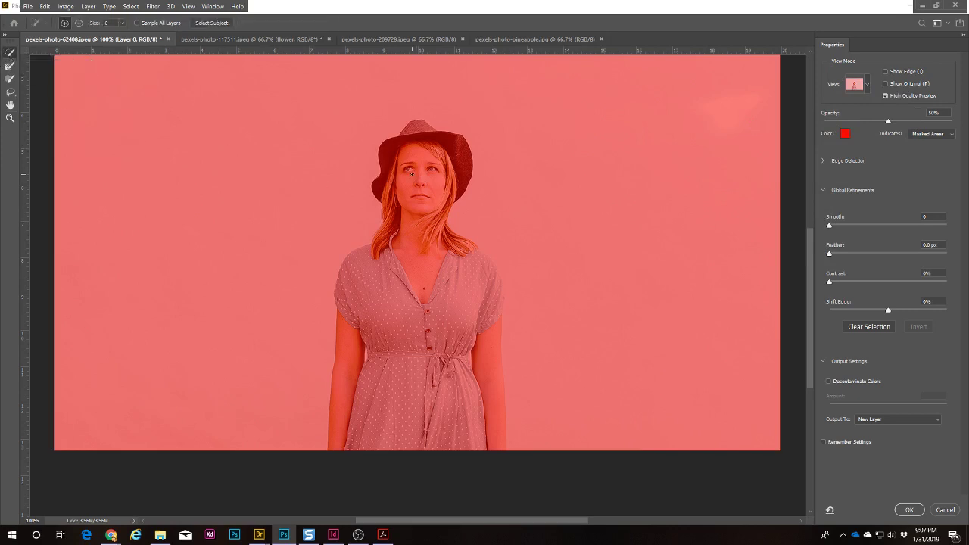
Step: Paint the woman's face, hair, hat, dress and both arms into the selection with a size-33 brush
{"action": "key", "text": "bracketright"}
{"action": "key", "text": "bracketright"}
{"action": "key", "text": "bracketright"}
{"action": "key", "text": "bracketright"}
{"action": "key", "text": "bracketright"}
{"action": "key", "text": "bracketright"}
{"action": "key", "text": "bracketright"}
{"action": "key", "text": "bracketright"}
{"action": "key", "text": "bracketright"}
{"action": "key", "text": "bracketright"}
{"action": "key", "text": "bracketright"}
{"action": "key", "text": "bracketright"}
{"action": "mouse_move", "coordinate": [121, 26]}
{"action": "left_mouse_down"}
{"action": "mouse_move", "coordinate": [129, 35]}
{"action": "mouse_move", "coordinate": [119, 36]}
{"action": "left_mouse_up"}
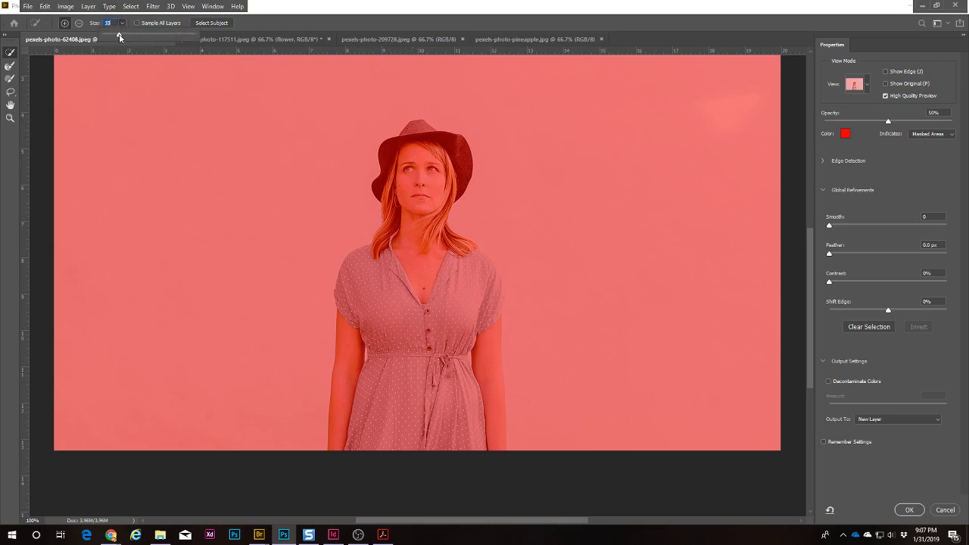
{"action": "mouse_move", "coordinate": [414, 173]}
{"action": "left_mouse_down"}
{"action": "mouse_move", "coordinate": [414, 149]}
{"action": "mouse_move", "coordinate": [420, 274]}
{"action": "mouse_move", "coordinate": [398, 458]}
{"action": "mouse_move", "coordinate": [433, 277]}
{"action": "mouse_move", "coordinate": [465, 304]}
{"action": "left_mouse_up"}
{"action": "left_click", "coordinate": [488, 373]}
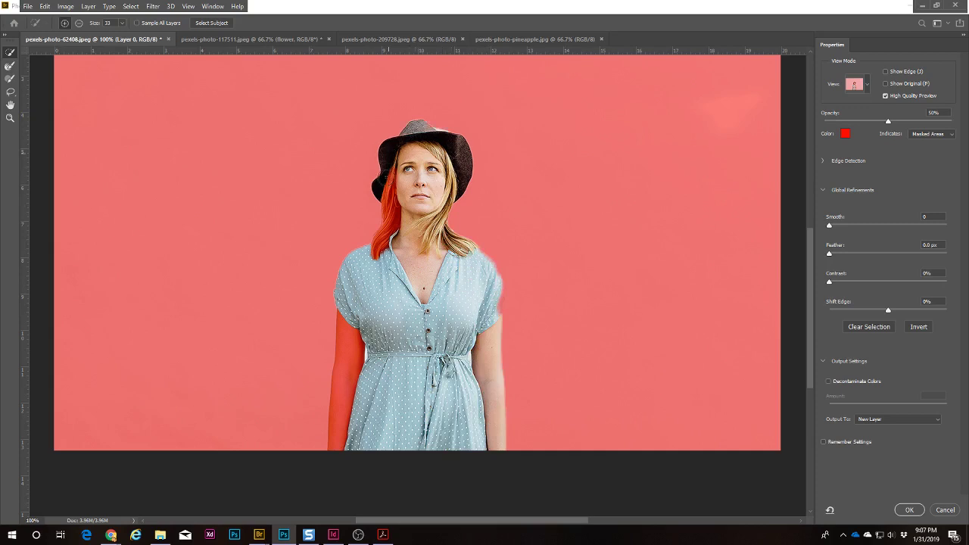
{"action": "left_click_drag", "start_coordinate": [387, 176], "coordinate": [397, 204]}
{"action": "left_click_drag", "start_coordinate": [367, 270], "coordinate": [342, 340]}
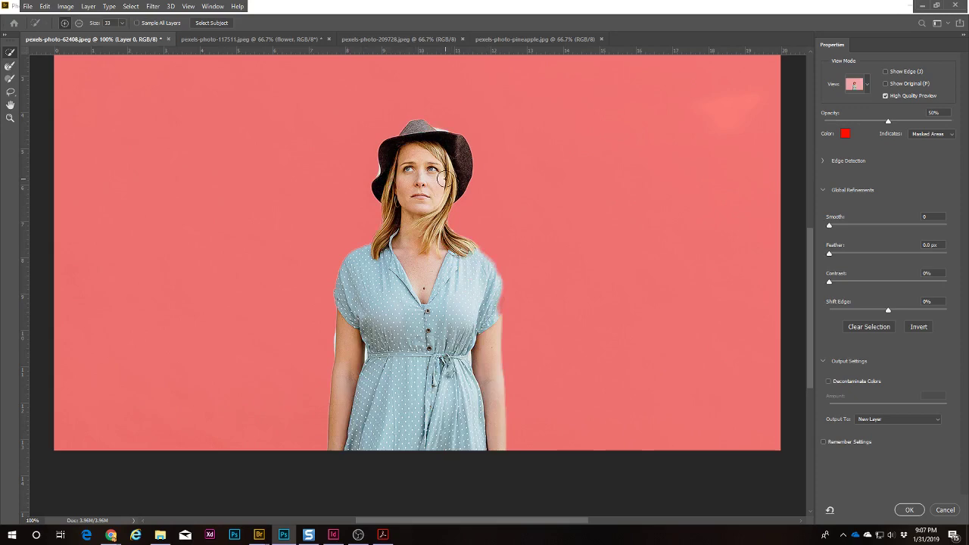
{"action": "key", "text": "z"}
{"action": "left_click", "coordinate": [443, 118]}
{"action": "left_click", "coordinate": [442, 108]}
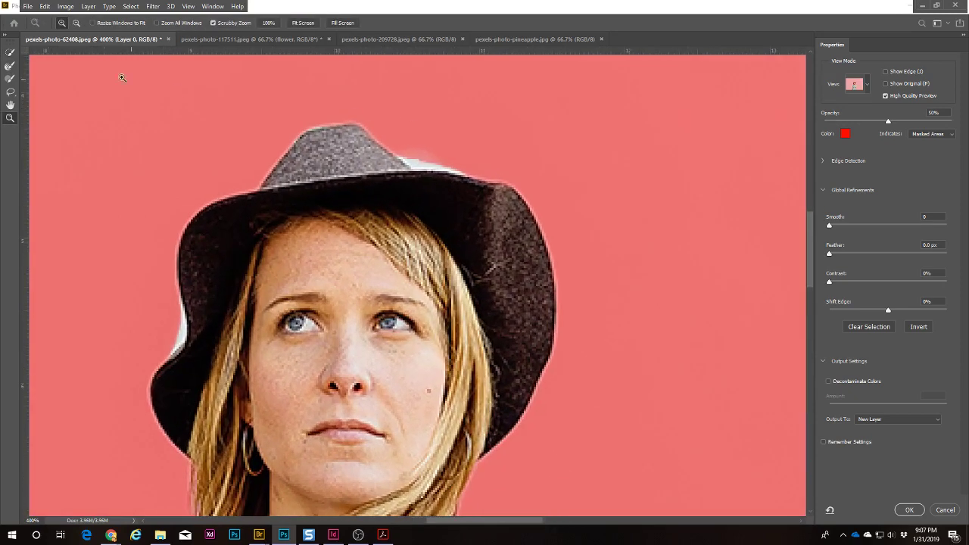
Step: Subtract the white fringe along both hat brim edges using a size-9 Quick Selection brush
{"action": "left_click", "coordinate": [9, 53]}
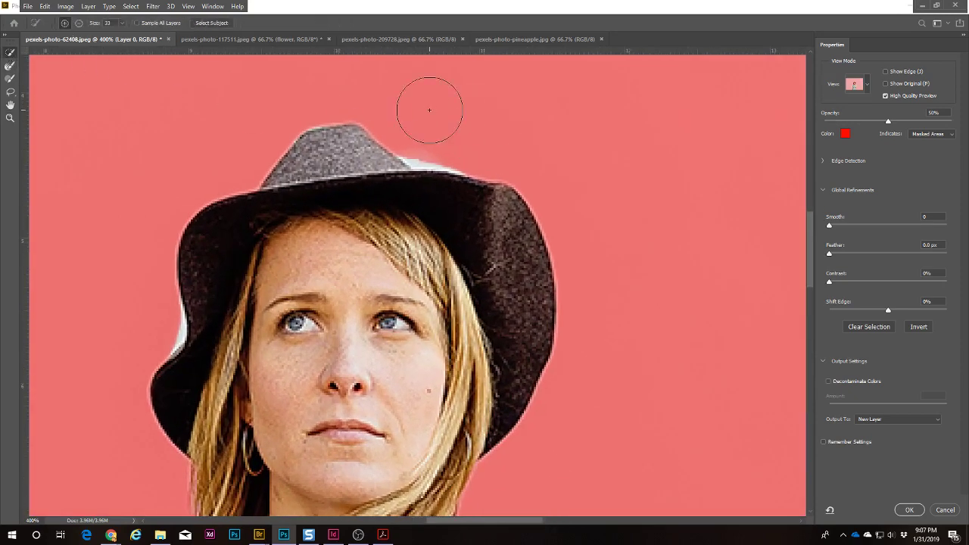
{"action": "key", "text": "bracketleft"}
{"action": "key", "text": "bracketleft"}
{"action": "key", "text": "bracketleft"}
{"action": "key", "text": "bracketleft"}
{"action": "key", "text": "bracketleft"}
{"action": "key", "text": "bracketleft"}
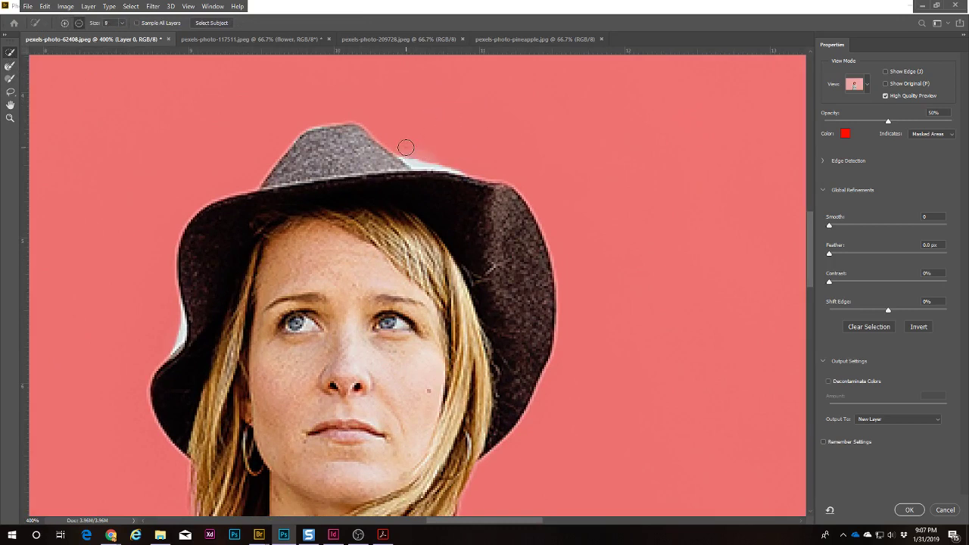
{"action": "left_click_drag", "start_coordinate": [405, 147], "coordinate": [469, 165], "text": "alt"}
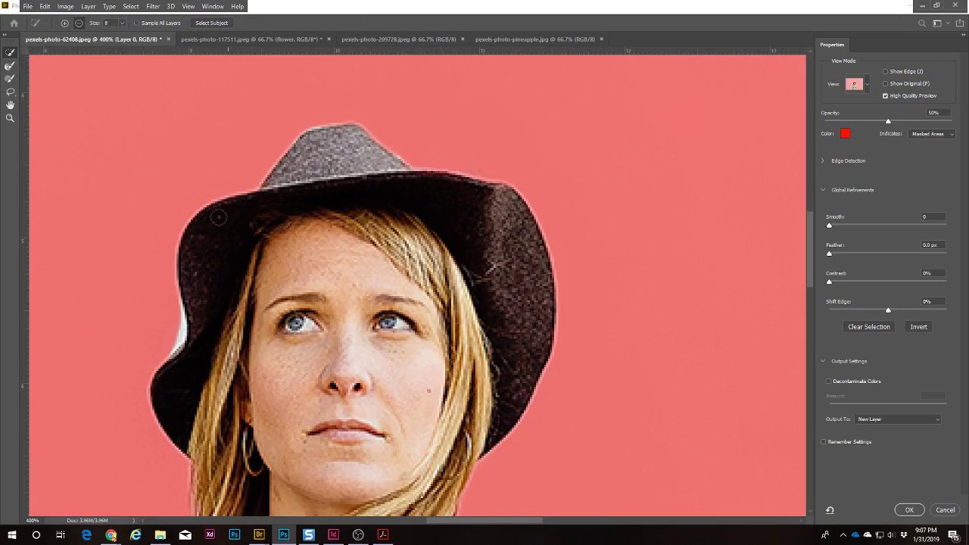
{"action": "mouse_move", "coordinate": [174, 308]}
{"action": "left_mouse_down", "text": "alt"}
{"action": "mouse_move", "coordinate": [174, 341]}
{"action": "mouse_move", "coordinate": [162, 355]}
{"action": "left_mouse_up", "text": "alt"}
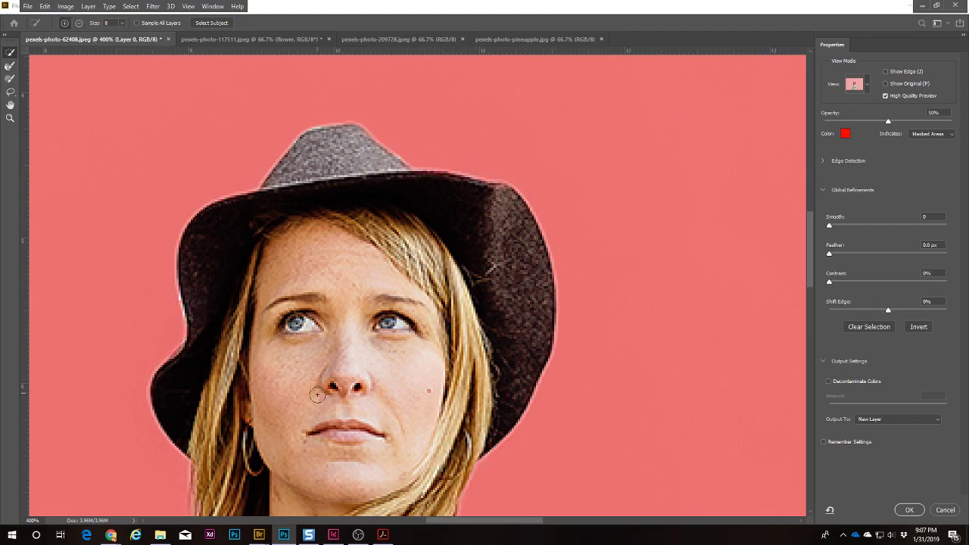
Step: Alt-subtract the whitish fringe along the arm's left edge, then pan back to the face
{"action": "scroll", "coordinate": [488, 472], "scroll_direction": "down", "scroll_amount": 5}
{"action": "scroll", "coordinate": [488, 471], "scroll_direction": "down", "scroll_amount": 7}
{"action": "scroll", "coordinate": [276, 286], "scroll_direction": "left", "scroll_amount": 4}
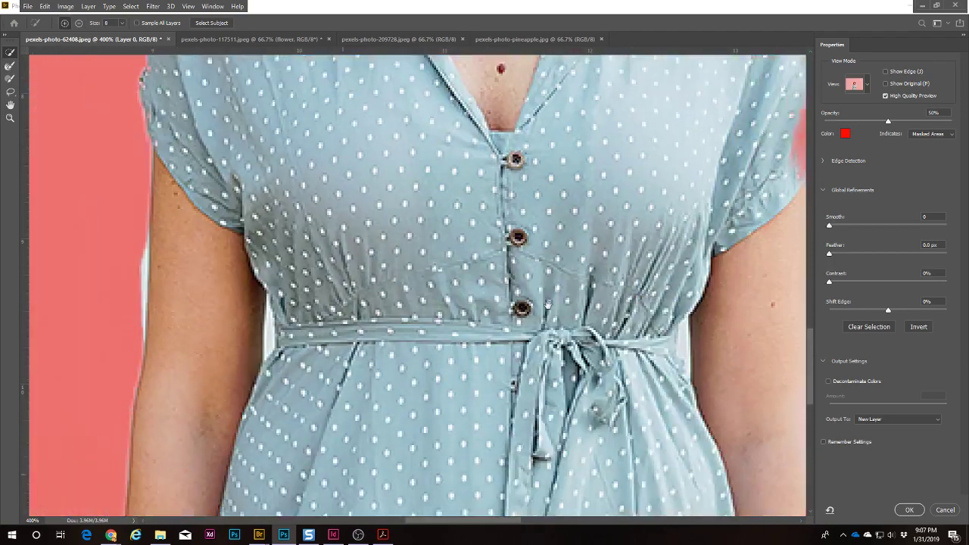
{"action": "key", "text": "alt"}
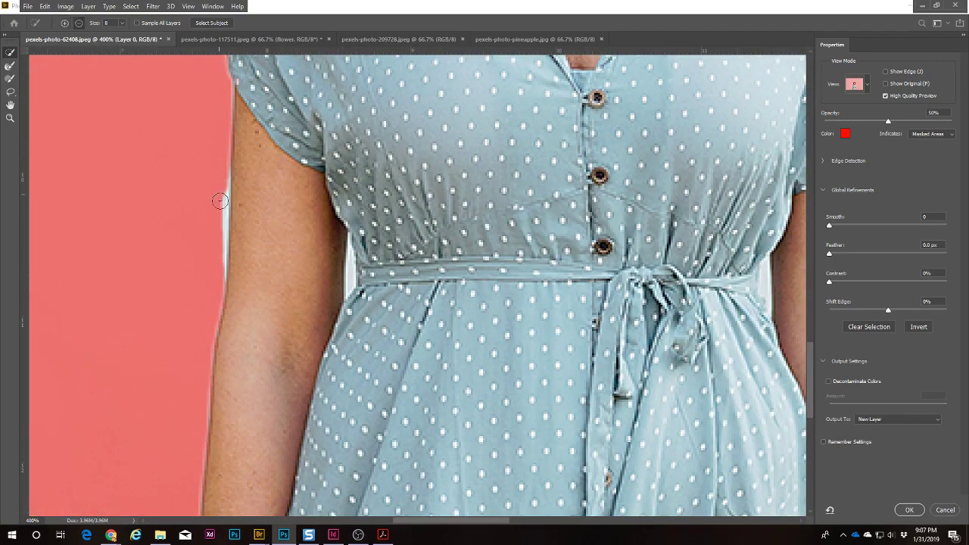
{"action": "mouse_move", "coordinate": [219, 201]}
{"action": "left_mouse_down"}
{"action": "mouse_move", "coordinate": [217, 276]}
{"action": "mouse_move", "coordinate": [219, 140]}
{"action": "left_mouse_up"}
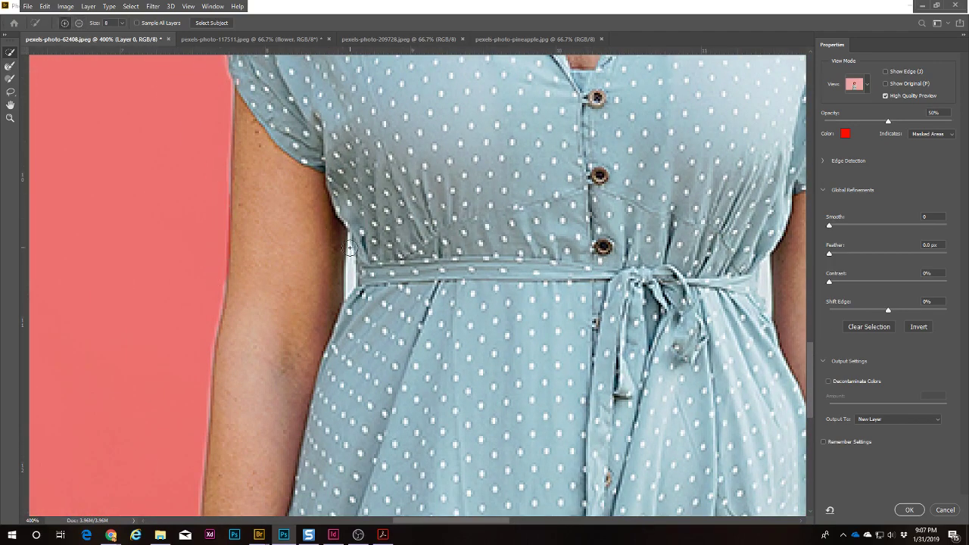
{"action": "scroll", "coordinate": [613, 409], "scroll_direction": "down", "scroll_amount": 4}
{"action": "scroll", "coordinate": [613, 409], "scroll_direction": "right", "scroll_amount": 3}
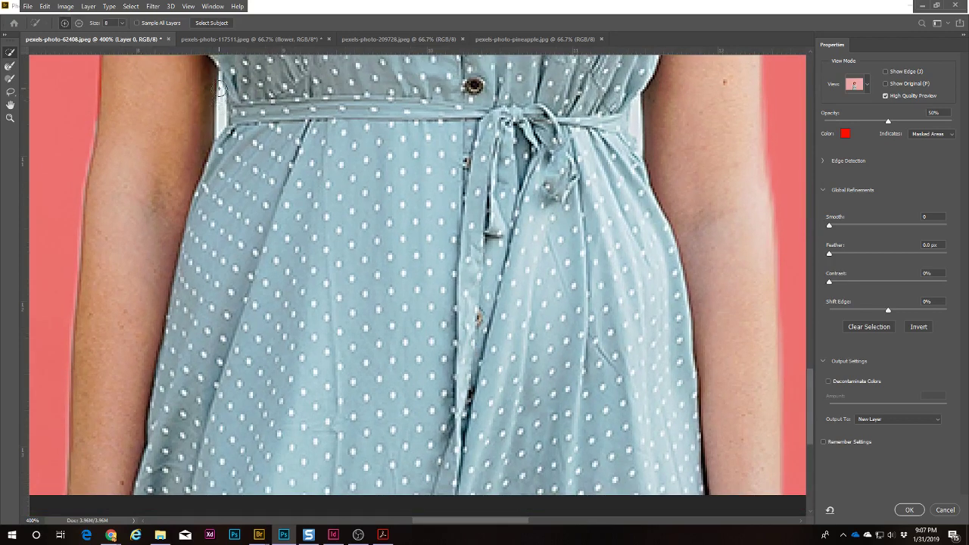
{"action": "left_click_drag", "start_coordinate": [738, 265], "coordinate": [454, 465]}
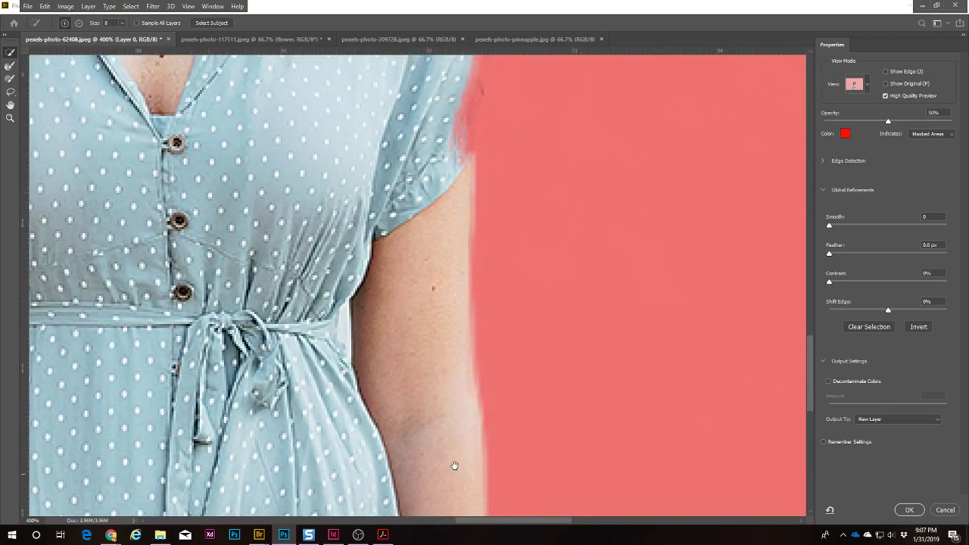
{"action": "scroll", "coordinate": [506, 314], "scroll_direction": "up", "scroll_amount": 8}
{"action": "scroll", "coordinate": [560, 288], "scroll_direction": "left", "scroll_amount": 2}
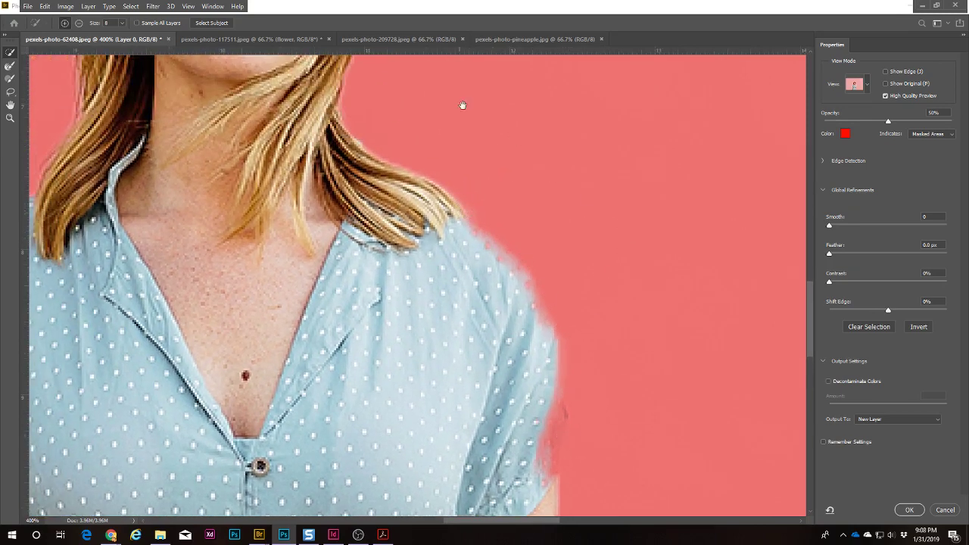
{"action": "left_click_drag", "start_coordinate": [482, 117], "coordinate": [586, 484]}
{"action": "left_click_drag", "start_coordinate": [413, 385], "coordinate": [454, 226]}
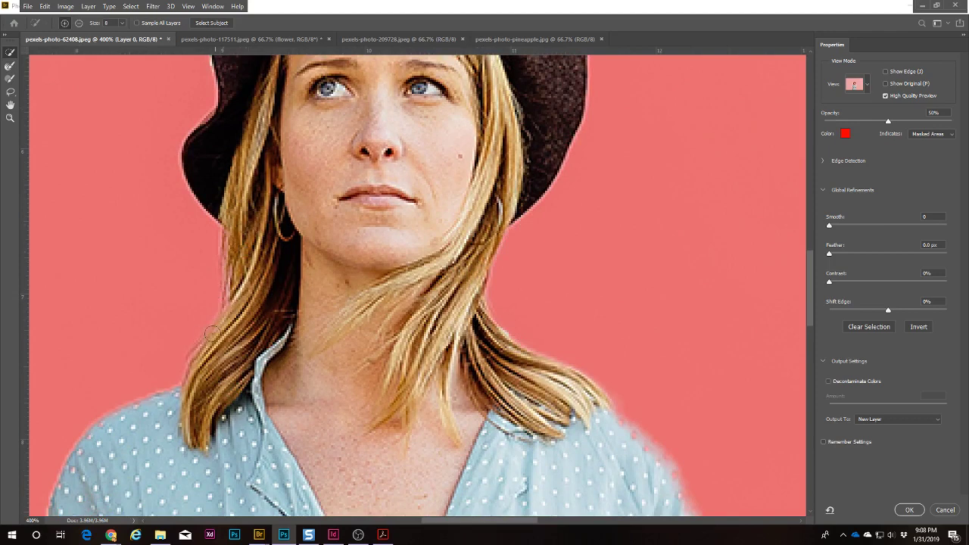
Step: Refine the mask edges along the left hair, neck, shirt shoulder and arm with the Refine Edge Brush
{"action": "left_click", "coordinate": [8, 68]}
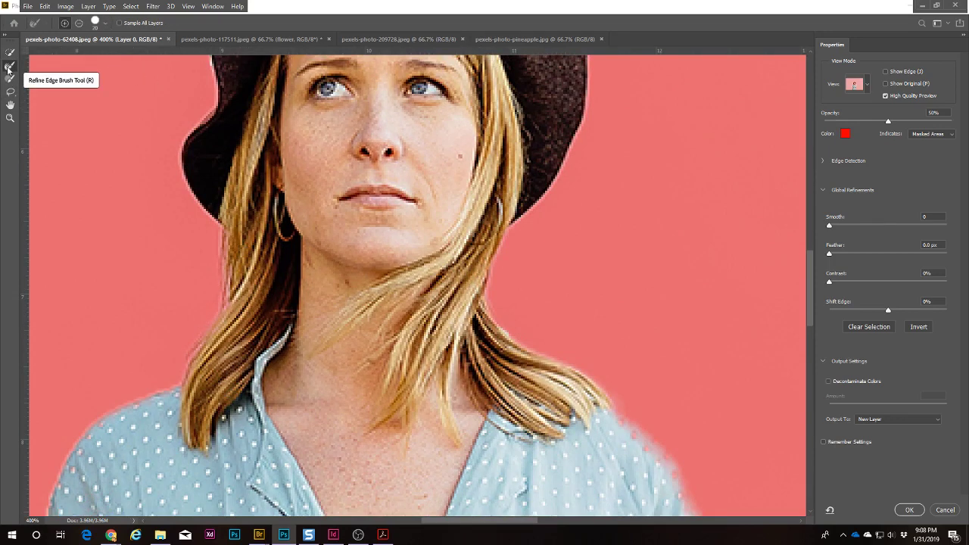
{"action": "mouse_move", "coordinate": [214, 278]}
{"action": "left_mouse_down"}
{"action": "mouse_move", "coordinate": [212, 305]}
{"action": "mouse_move", "coordinate": [210, 237]}
{"action": "mouse_move", "coordinate": [211, 280]}
{"action": "mouse_move", "coordinate": [181, 328]}
{"action": "mouse_move", "coordinate": [215, 289]}
{"action": "mouse_move", "coordinate": [214, 310]}
{"action": "mouse_move", "coordinate": [164, 355]}
{"action": "left_mouse_up"}
{"action": "mouse_move", "coordinate": [508, 337]}
{"action": "left_mouse_down"}
{"action": "mouse_move", "coordinate": [538, 245]}
{"action": "mouse_move", "coordinate": [482, 294]}
{"action": "mouse_move", "coordinate": [532, 338]}
{"action": "mouse_move", "coordinate": [504, 288]}
{"action": "mouse_move", "coordinate": [604, 350]}
{"action": "mouse_move", "coordinate": [497, 267]}
{"action": "left_mouse_up"}
{"action": "mouse_move", "coordinate": [588, 328]}
{"action": "left_mouse_down"}
{"action": "mouse_move", "coordinate": [555, 175]}
{"action": "mouse_move", "coordinate": [515, 141]}
{"action": "left_mouse_up"}
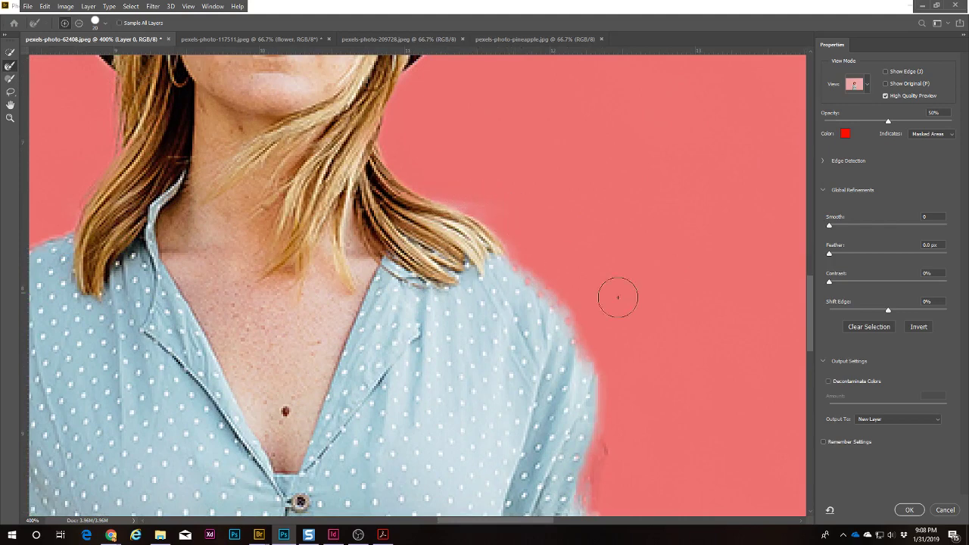
{"action": "left_click_drag", "start_coordinate": [680, 331], "coordinate": [618, 217]}
{"action": "mouse_move", "coordinate": [465, 168]}
{"action": "left_mouse_down"}
{"action": "mouse_move", "coordinate": [494, 196]}
{"action": "mouse_move", "coordinate": [531, 261]}
{"action": "mouse_move", "coordinate": [502, 303]}
{"action": "mouse_move", "coordinate": [491, 203]}
{"action": "mouse_move", "coordinate": [544, 290]}
{"action": "mouse_move", "coordinate": [546, 372]}
{"action": "mouse_move", "coordinate": [549, 332]}
{"action": "mouse_move", "coordinate": [533, 388]}
{"action": "mouse_move", "coordinate": [563, 373]}
{"action": "left_mouse_up"}
{"action": "left_click_drag", "start_coordinate": [601, 414], "coordinate": [565, 141]}
{"action": "mouse_move", "coordinate": [498, 180]}
{"action": "left_mouse_down"}
{"action": "mouse_move", "coordinate": [492, 236]}
{"action": "mouse_move", "coordinate": [493, 347]}
{"action": "mouse_move", "coordinate": [501, 176]}
{"action": "mouse_move", "coordinate": [512, 372]}
{"action": "mouse_move", "coordinate": [545, 441]}
{"action": "mouse_move", "coordinate": [487, 308]}
{"action": "mouse_move", "coordinate": [499, 230]}
{"action": "mouse_move", "coordinate": [490, 219]}
{"action": "mouse_move", "coordinate": [499, 387]}
{"action": "mouse_move", "coordinate": [513, 417]}
{"action": "left_mouse_up"}
{"action": "left_click_drag", "start_coordinate": [567, 441], "coordinate": [569, 190]}
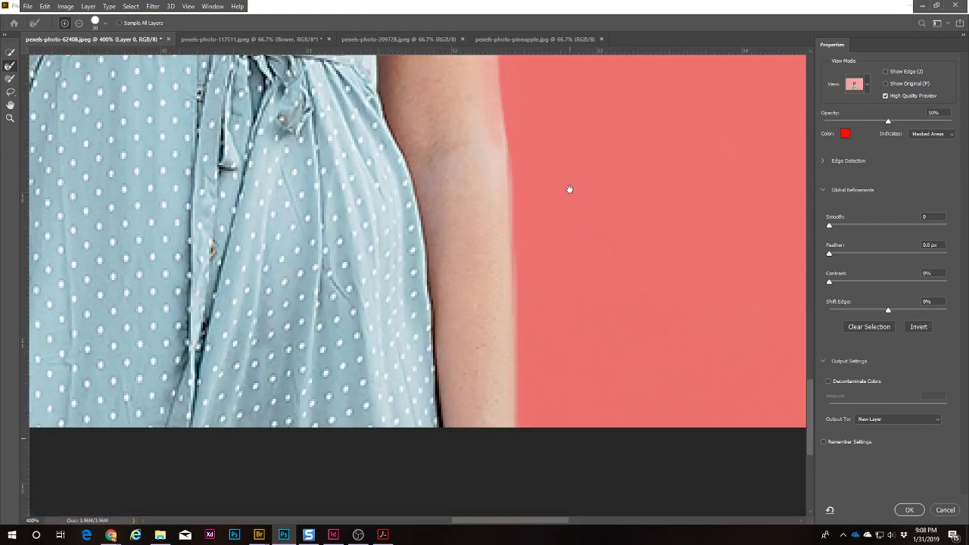
{"action": "left_click_drag", "start_coordinate": [514, 148], "coordinate": [505, 364]}
{"action": "left_click_drag", "start_coordinate": [492, 138], "coordinate": [645, 441]}
{"action": "left_click_drag", "start_coordinate": [334, 389], "coordinate": [477, 351]}
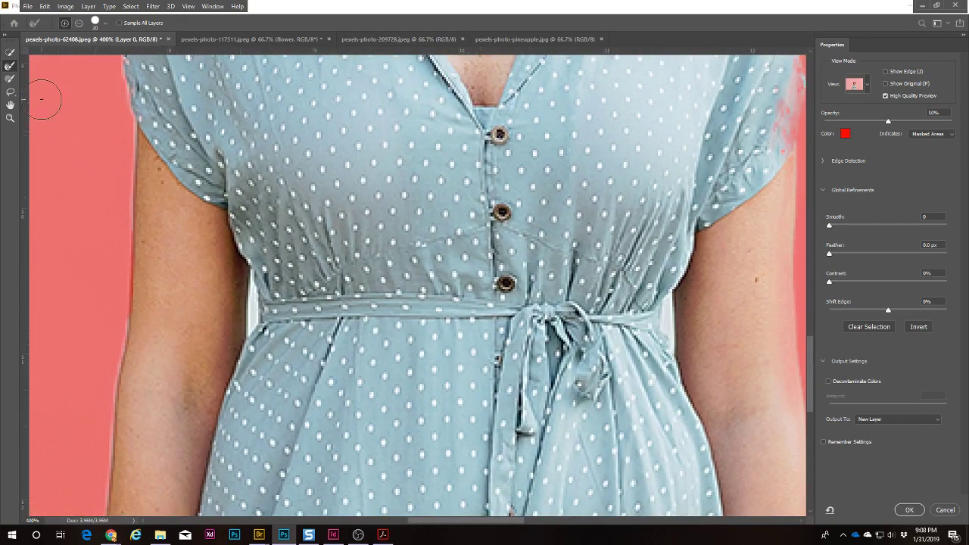
Step: Brush the shoulder edge into the mask at 600% and mask out the light strip beside it
{"action": "left_click", "coordinate": [8, 79]}
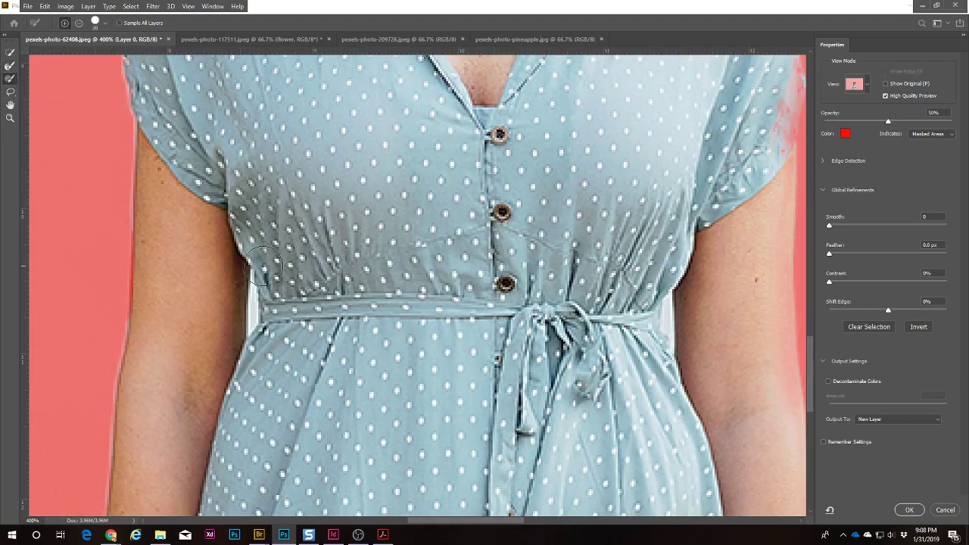
{"action": "left_click_drag", "start_coordinate": [549, 166], "coordinate": [346, 423]}
{"action": "left_click_drag", "start_coordinate": [595, 244], "coordinate": [550, 261]}
{"action": "mouse_move", "coordinate": [474, 238]}
{"action": "left_mouse_down"}
{"action": "mouse_move", "coordinate": [477, 173]}
{"action": "mouse_move", "coordinate": [510, 257]}
{"action": "mouse_move", "coordinate": [513, 322]}
{"action": "mouse_move", "coordinate": [499, 363]}
{"action": "mouse_move", "coordinate": [520, 335]}
{"action": "mouse_move", "coordinate": [491, 390]}
{"action": "mouse_move", "coordinate": [522, 377]}
{"action": "mouse_move", "coordinate": [488, 401]}
{"action": "mouse_move", "coordinate": [530, 380]}
{"action": "mouse_move", "coordinate": [498, 403]}
{"action": "mouse_move", "coordinate": [514, 391]}
{"action": "mouse_move", "coordinate": [518, 365]}
{"action": "mouse_move", "coordinate": [507, 269]}
{"action": "mouse_move", "coordinate": [479, 203]}
{"action": "mouse_move", "coordinate": [412, 129]}
{"action": "mouse_move", "coordinate": [430, 144]}
{"action": "mouse_move", "coordinate": [477, 249]}
{"action": "mouse_move", "coordinate": [418, 162]}
{"action": "mouse_move", "coordinate": [452, 308]}
{"action": "mouse_move", "coordinate": [414, 214]}
{"action": "left_mouse_up"}
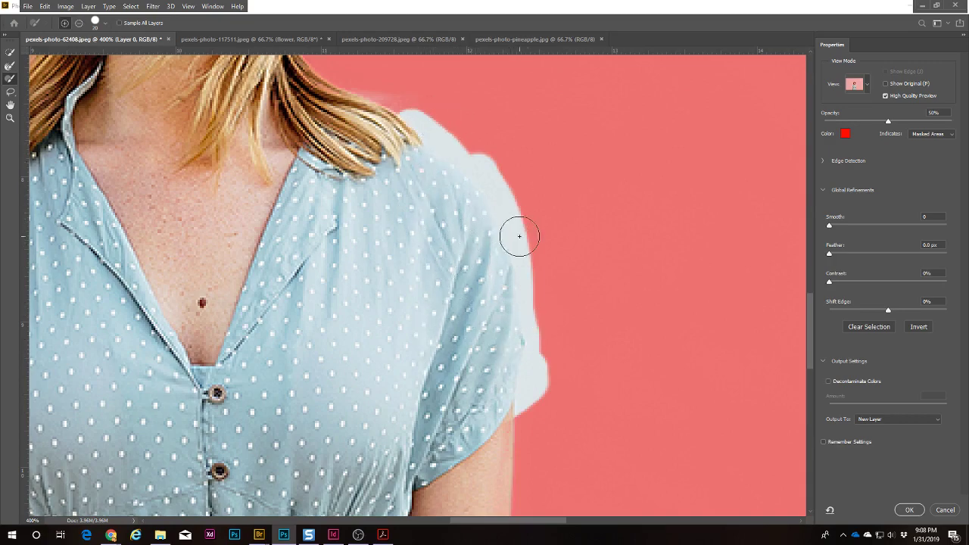
{"action": "key", "text": "z"}
{"action": "left_click", "coordinate": [437, 122]}
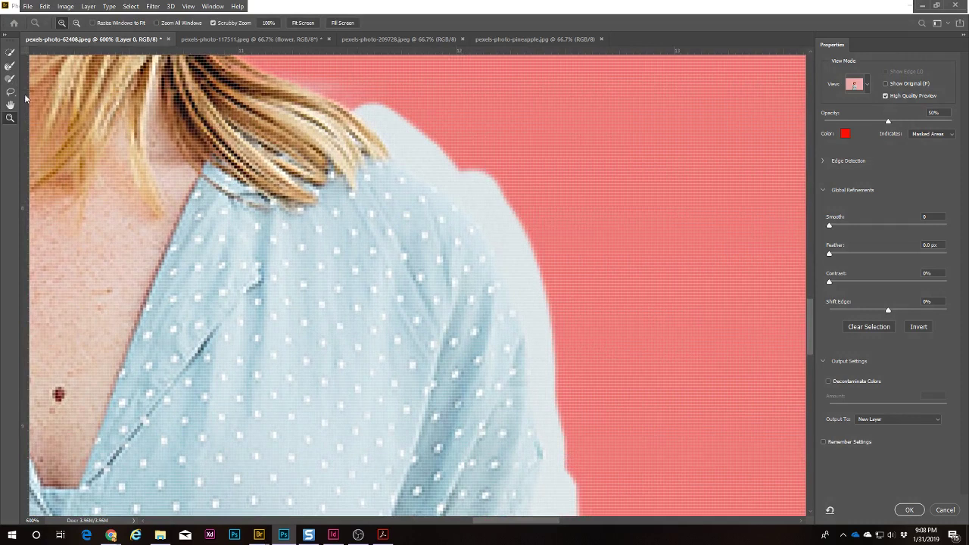
{"action": "left_click", "coordinate": [8, 80]}
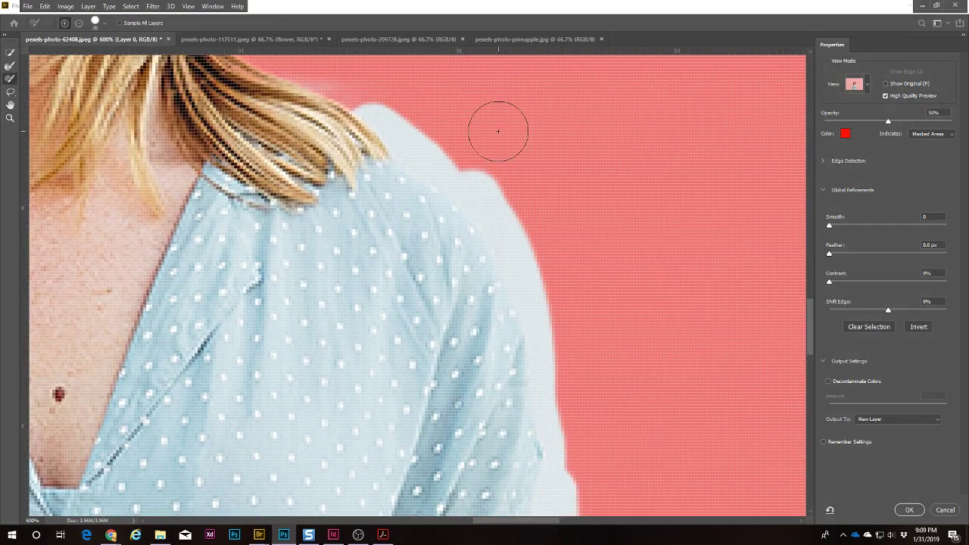
{"action": "key", "text": "bracketleft"}
{"action": "key", "text": "bracketleft"}
{"action": "key", "text": "bracketleft"}
{"action": "key", "text": "bracketleft"}
{"action": "key", "text": "bracketleft"}
{"action": "mouse_move", "coordinate": [406, 157]}
{"action": "left_mouse_down"}
{"action": "mouse_move", "coordinate": [358, 96]}
{"action": "mouse_move", "coordinate": [407, 160]}
{"action": "mouse_move", "coordinate": [479, 219]}
{"action": "mouse_move", "coordinate": [543, 352]}
{"action": "mouse_move", "coordinate": [507, 234]}
{"action": "mouse_move", "coordinate": [388, 114]}
{"action": "mouse_move", "coordinate": [451, 187]}
{"action": "mouse_move", "coordinate": [468, 193]}
{"action": "mouse_move", "coordinate": [406, 125]}
{"action": "mouse_move", "coordinate": [497, 182]}
{"action": "mouse_move", "coordinate": [533, 236]}
{"action": "mouse_move", "coordinate": [560, 330]}
{"action": "mouse_move", "coordinate": [478, 159]}
{"action": "left_mouse_up"}
{"action": "key", "text": "alt"}
{"action": "left_click_drag", "start_coordinate": [597, 365], "coordinate": [536, 159]}
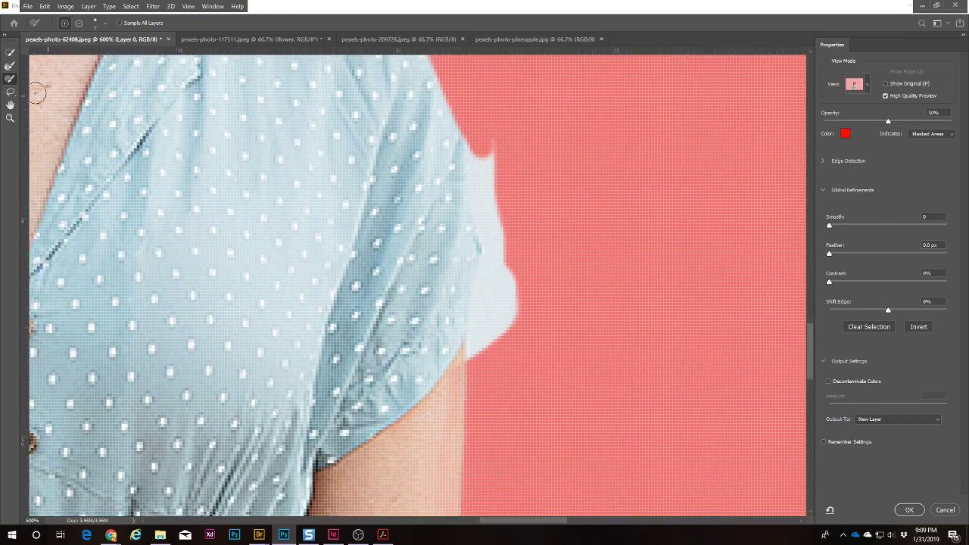
{"action": "left_click", "coordinate": [10, 92]}
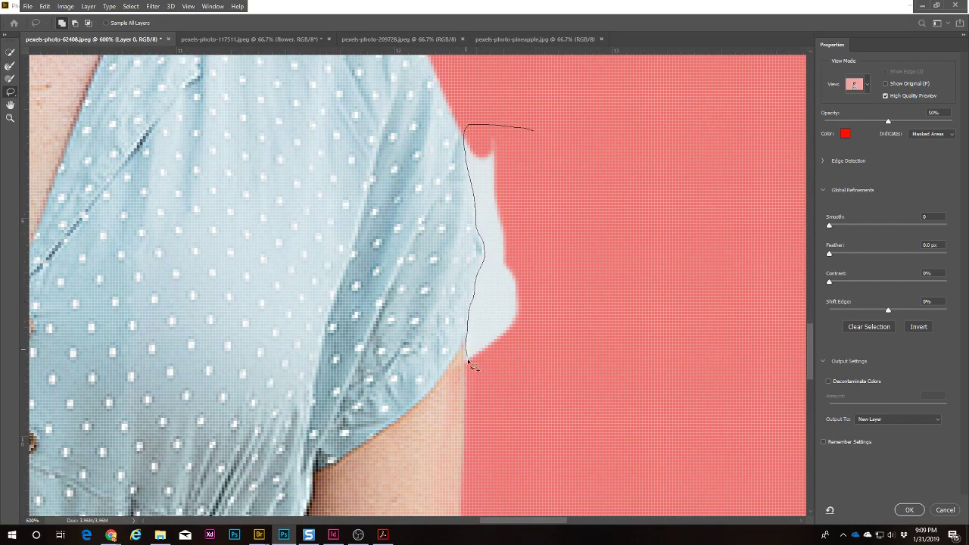
Step: Try lassoing the light area beside the shoulder, undoing both attempts
{"action": "mouse_move", "coordinate": [530, 352]}
{"action": "left_mouse_down"}
{"action": "mouse_move", "coordinate": [560, 260]}
{"action": "mouse_move", "coordinate": [539, 135]}
{"action": "left_mouse_up"}
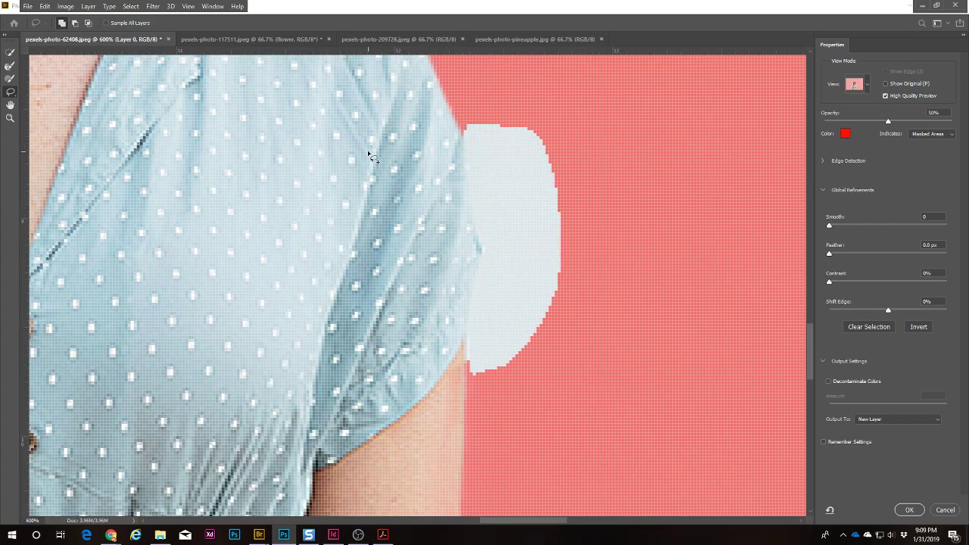
{"action": "key", "text": "ctrl+z"}
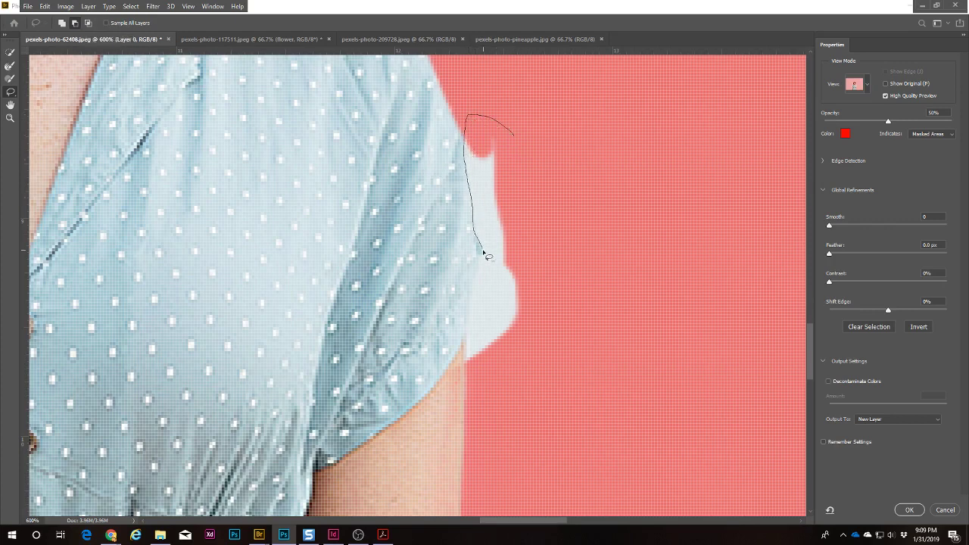
{"action": "mouse_move", "coordinate": [467, 375]}
{"action": "left_mouse_down"}
{"action": "mouse_move", "coordinate": [579, 194]}
{"action": "mouse_move", "coordinate": [570, 225]}
{"action": "left_mouse_up"}
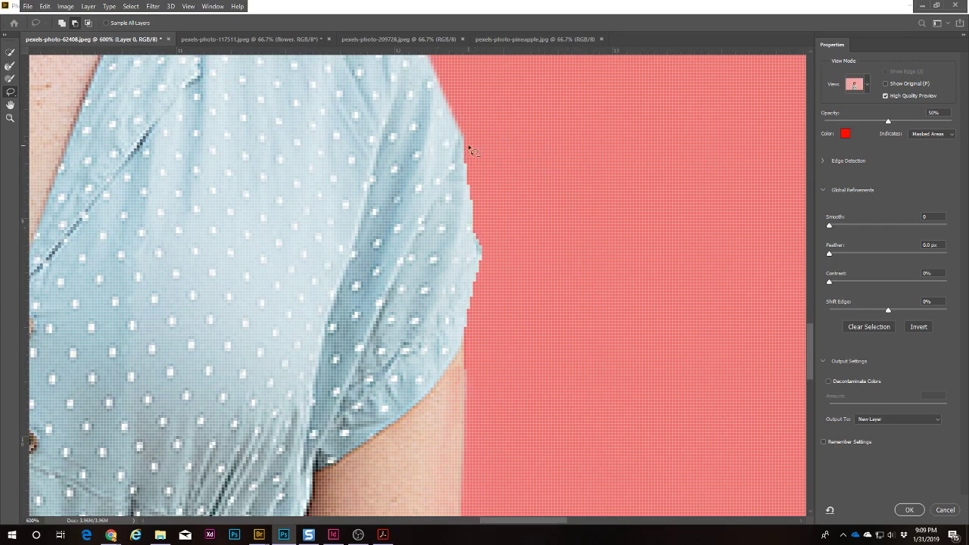
{"action": "key", "text": "ctrl+z"}
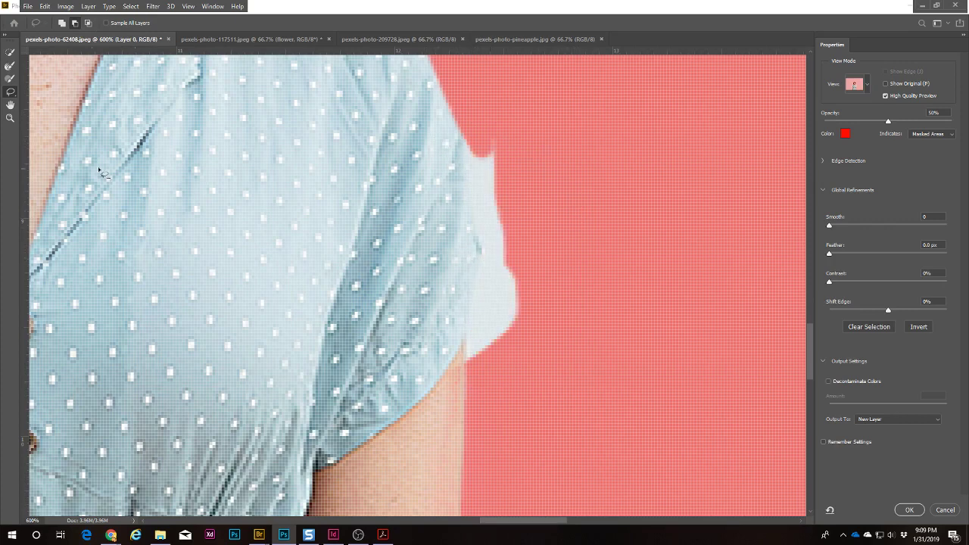
Step: Brush the missed sleeve edge and hair edge back into the selection
{"action": "left_click", "coordinate": [10, 78]}
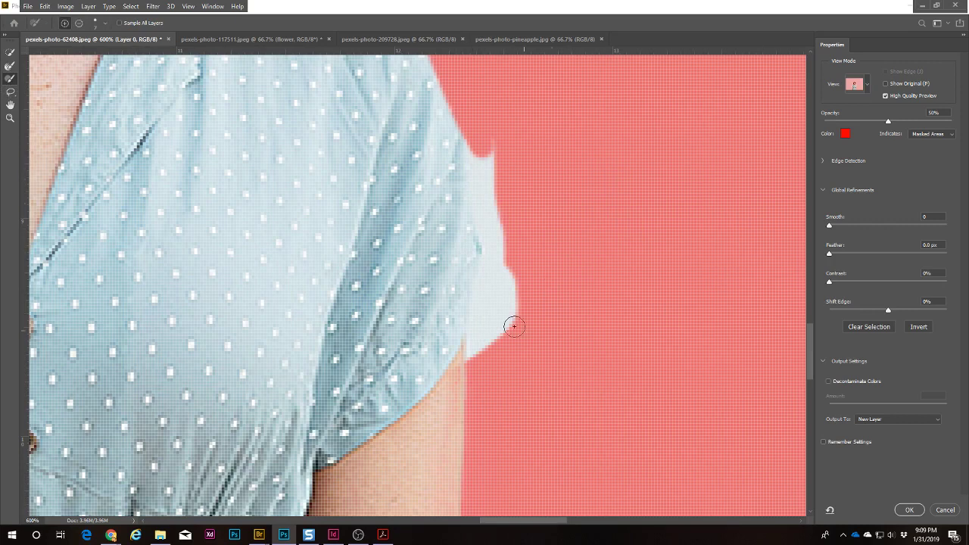
{"action": "mouse_move", "coordinate": [523, 155]}
{"action": "left_mouse_down"}
{"action": "mouse_move", "coordinate": [495, 153]}
{"action": "mouse_move", "coordinate": [474, 136]}
{"action": "mouse_move", "coordinate": [515, 156]}
{"action": "mouse_move", "coordinate": [502, 162]}
{"action": "mouse_move", "coordinate": [470, 121]}
{"action": "mouse_move", "coordinate": [493, 242]}
{"action": "mouse_move", "coordinate": [489, 158]}
{"action": "mouse_move", "coordinate": [504, 223]}
{"action": "mouse_move", "coordinate": [499, 262]}
{"action": "mouse_move", "coordinate": [487, 250]}
{"action": "mouse_move", "coordinate": [475, 355]}
{"action": "mouse_move", "coordinate": [501, 281]}
{"action": "mouse_move", "coordinate": [507, 353]}
{"action": "mouse_move", "coordinate": [502, 268]}
{"action": "mouse_move", "coordinate": [494, 325]}
{"action": "left_mouse_up"}
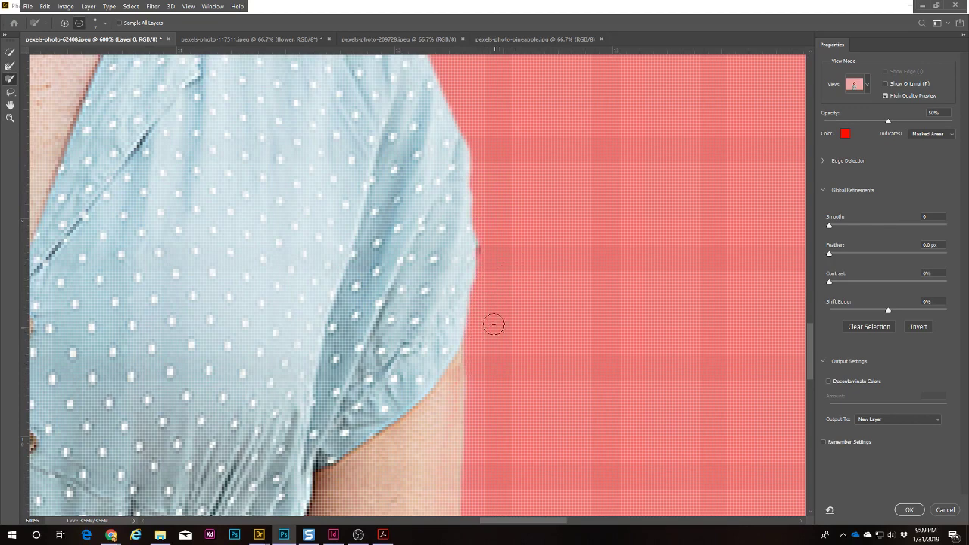
{"action": "left_click_drag", "start_coordinate": [556, 165], "coordinate": [615, 391]}
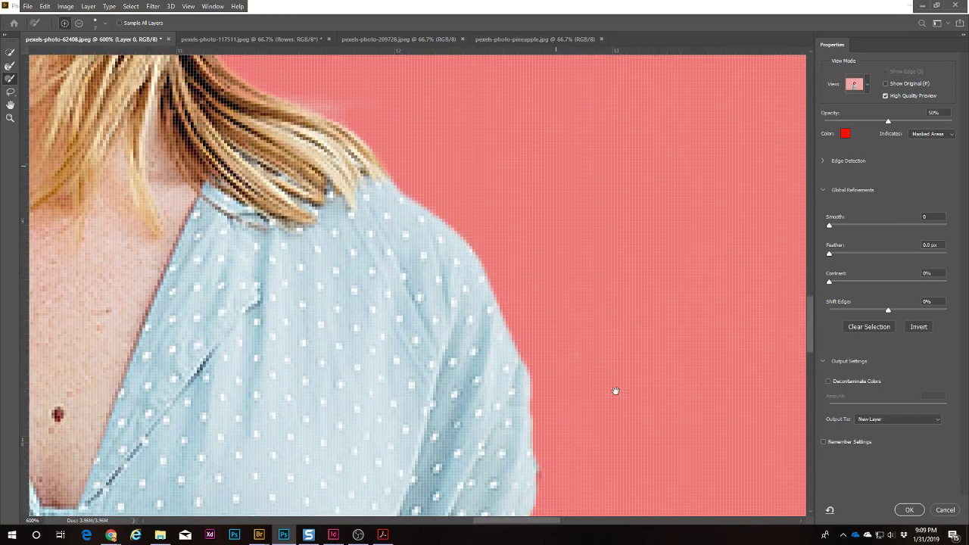
{"action": "left_click_drag", "start_coordinate": [406, 231], "coordinate": [628, 465]}
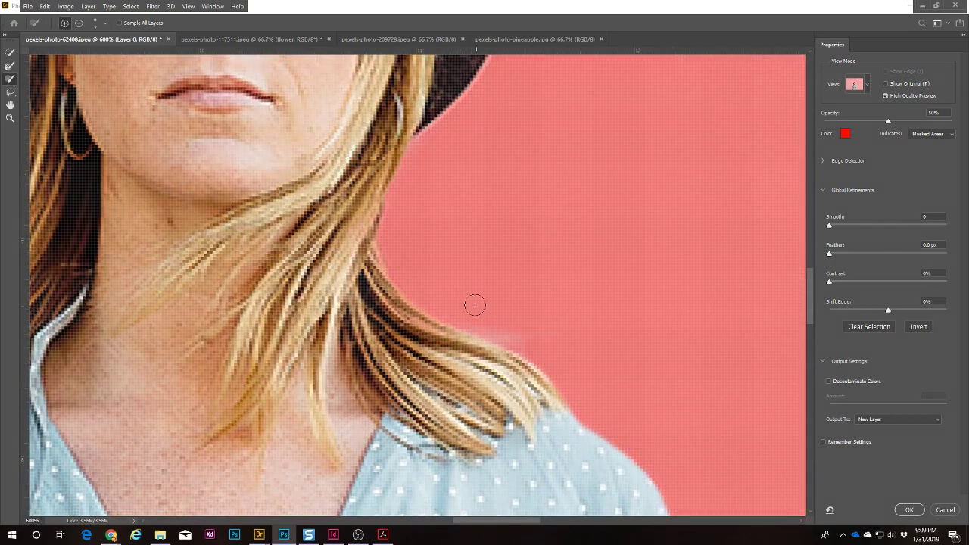
{"action": "left_click_drag", "start_coordinate": [475, 304], "coordinate": [512, 333]}
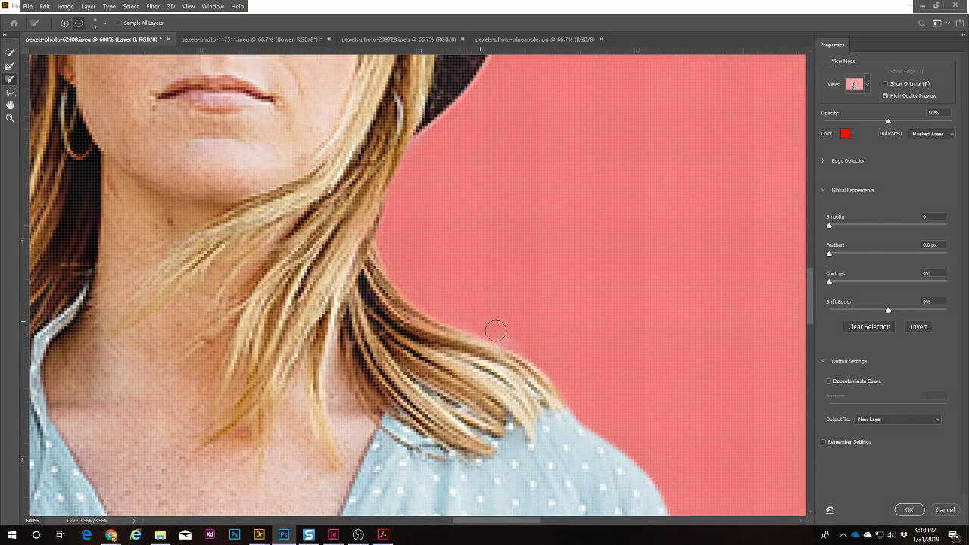
{"action": "key", "text": "space"}
{"action": "mouse_move", "coordinate": [514, 155]}
{"action": "left_mouse_down"}
{"action": "mouse_move", "coordinate": [584, 411]}
{"action": "mouse_move", "coordinate": [382, 386]}
{"action": "mouse_move", "coordinate": [397, 324]}
{"action": "mouse_move", "coordinate": [352, 99]}
{"action": "left_mouse_up"}
{"action": "left_click_drag", "start_coordinate": [456, 396], "coordinate": [403, 395]}
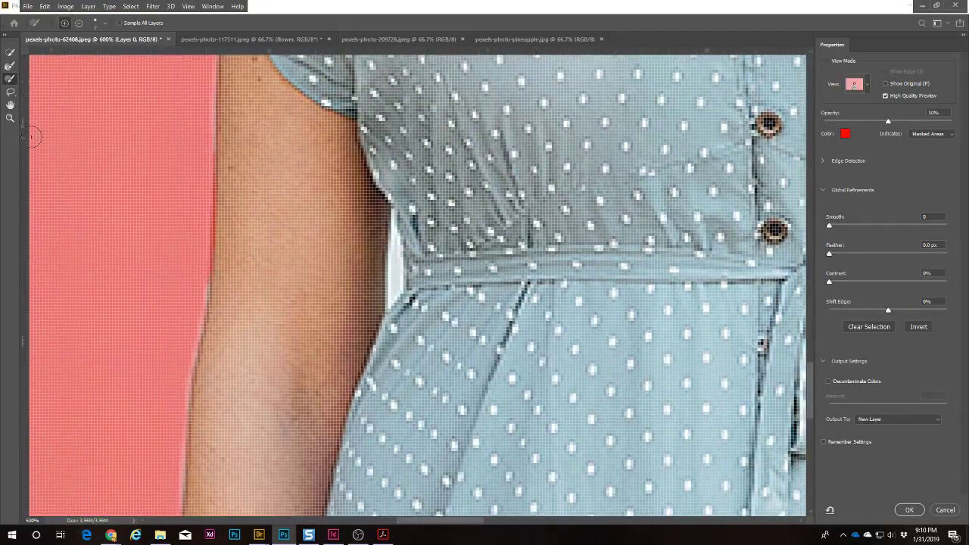
Step: Lasso out the background slivers and strip beside the waist in subtract mode
{"action": "left_click", "coordinate": [11, 95]}
{"action": "left_click", "coordinate": [38, 90]}
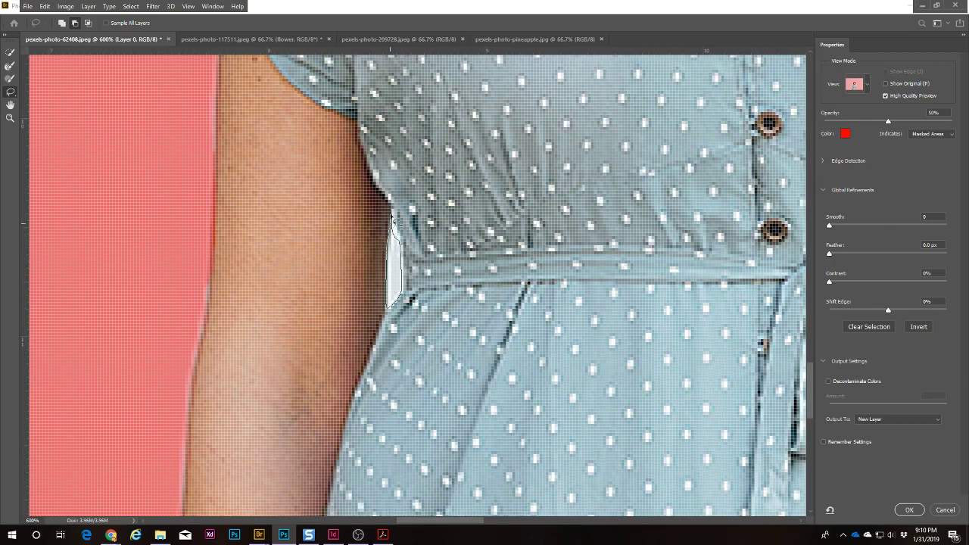
{"action": "left_click_drag", "start_coordinate": [393, 220], "coordinate": [392, 217]}
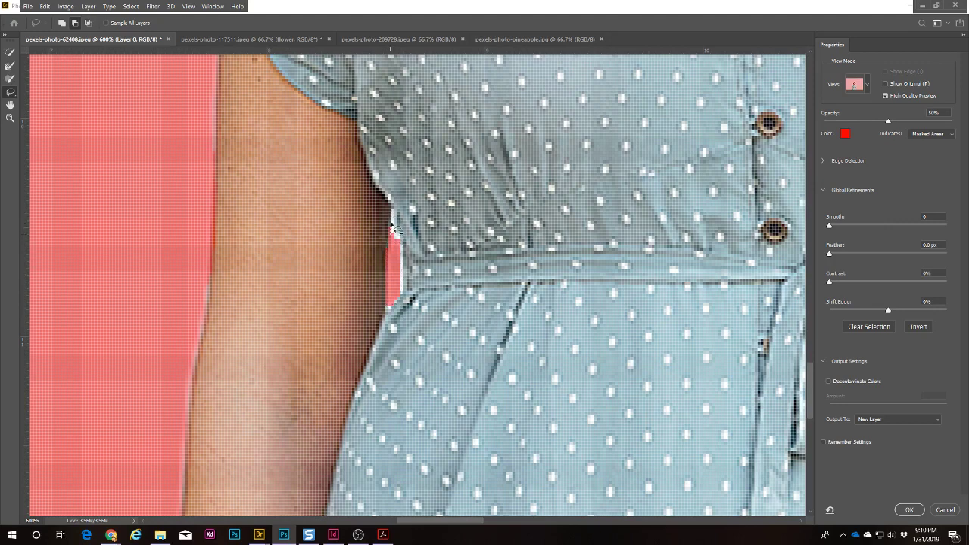
{"action": "left_click_drag", "start_coordinate": [395, 299], "coordinate": [395, 299]}
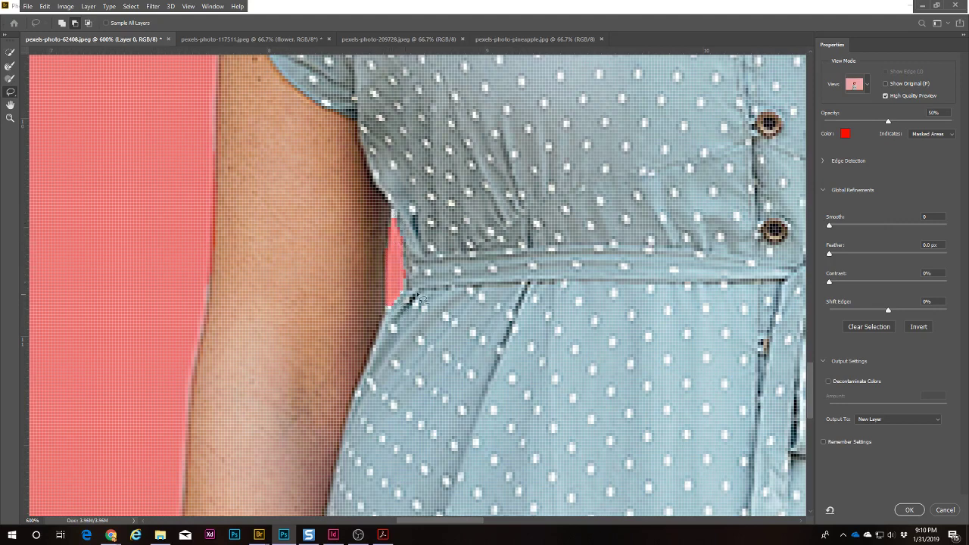
{"action": "mouse_move", "coordinate": [618, 262]}
{"action": "left_mouse_down"}
{"action": "mouse_move", "coordinate": [274, 325]}
{"action": "mouse_move", "coordinate": [200, 324]}
{"action": "left_mouse_up"}
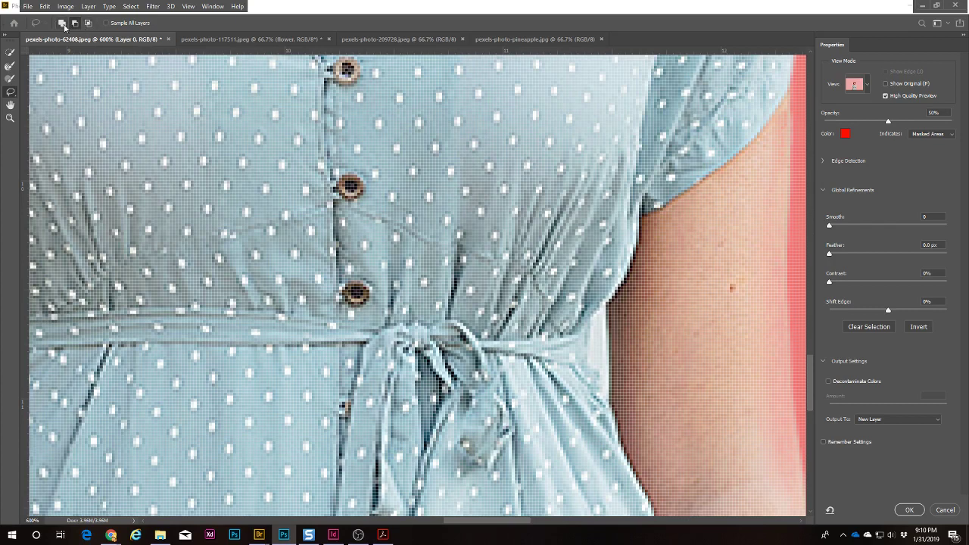
{"action": "left_click", "coordinate": [62, 24]}
{"action": "left_click", "coordinate": [74, 24]}
{"action": "left_click_drag", "start_coordinate": [612, 313], "coordinate": [617, 398]}
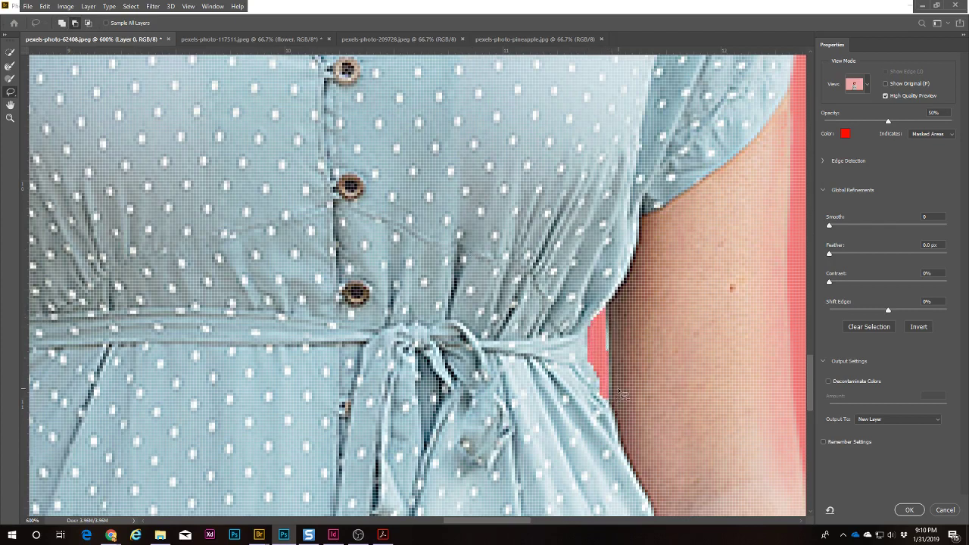
{"action": "key", "text": "ctrl+0"}
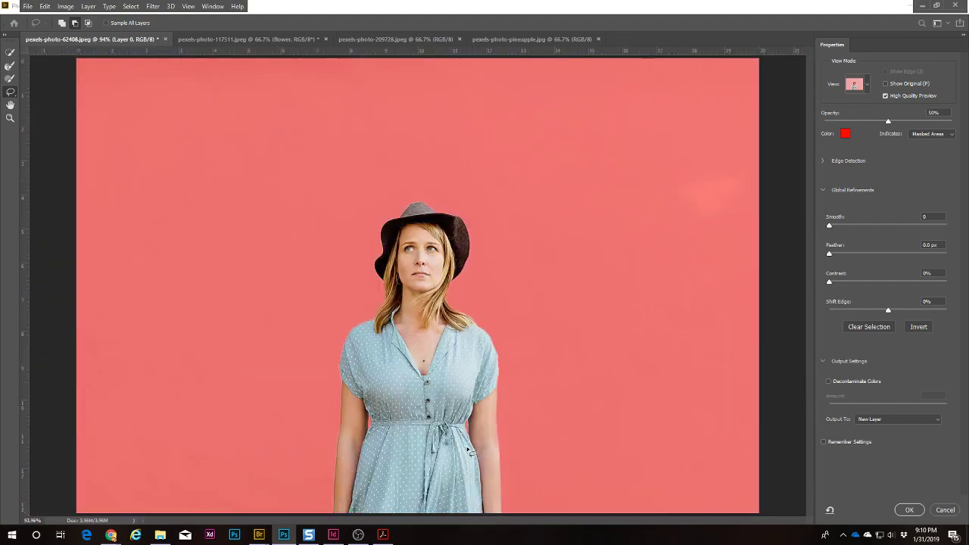
Step: Switch the preview to Marching Ants and zoom in on the face and hair
{"action": "left_click", "coordinate": [867, 85]}
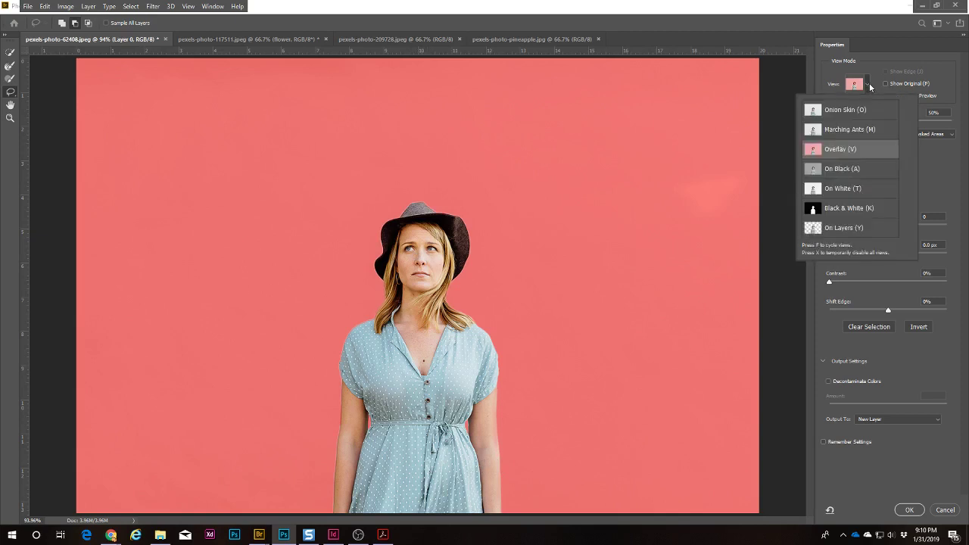
{"action": "left_click", "coordinate": [843, 130]}
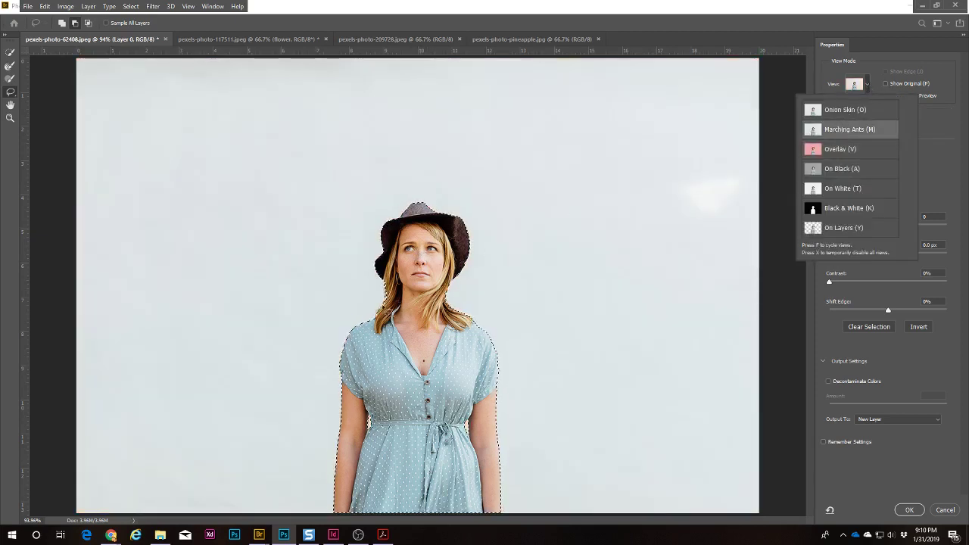
{"action": "left_click", "coordinate": [406, 312]}
{"action": "key", "text": "z"}
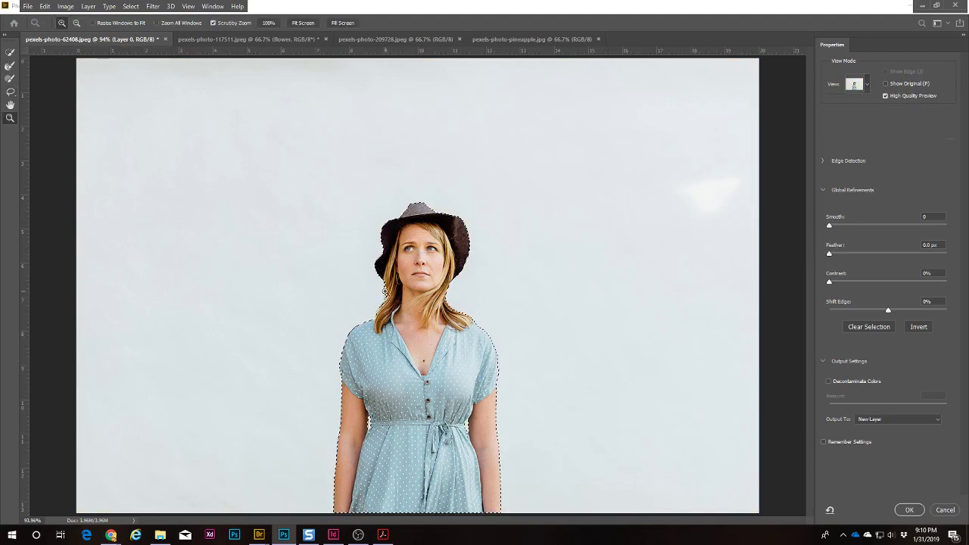
{"action": "left_click", "coordinate": [385, 291]}
{"action": "left_click", "coordinate": [385, 291]}
{"action": "left_click", "coordinate": [385, 292]}
{"action": "left_click", "coordinate": [386, 291]}
{"action": "left_click", "coordinate": [386, 291]}
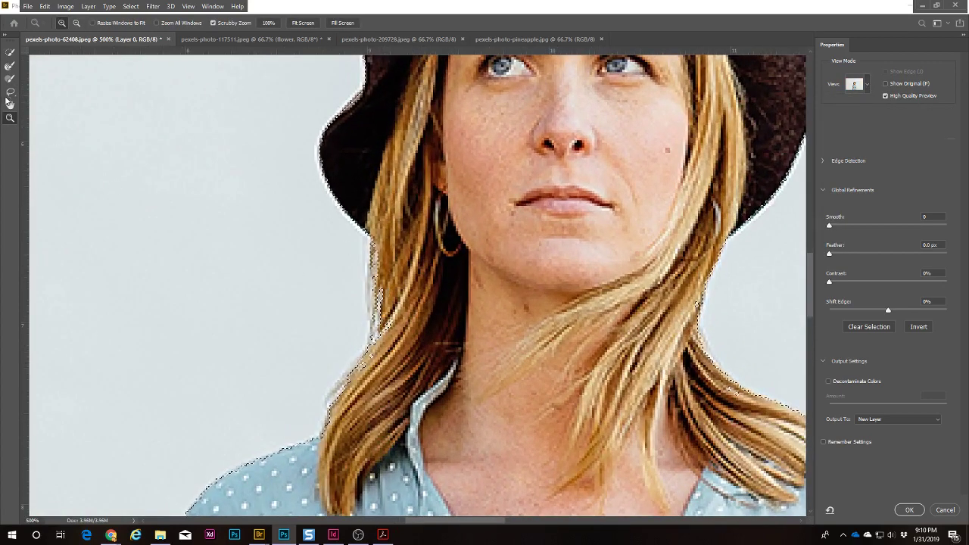
Step: Reshape the selection edge along the left side of the hair with the Lasso
{"action": "key", "text": "l"}
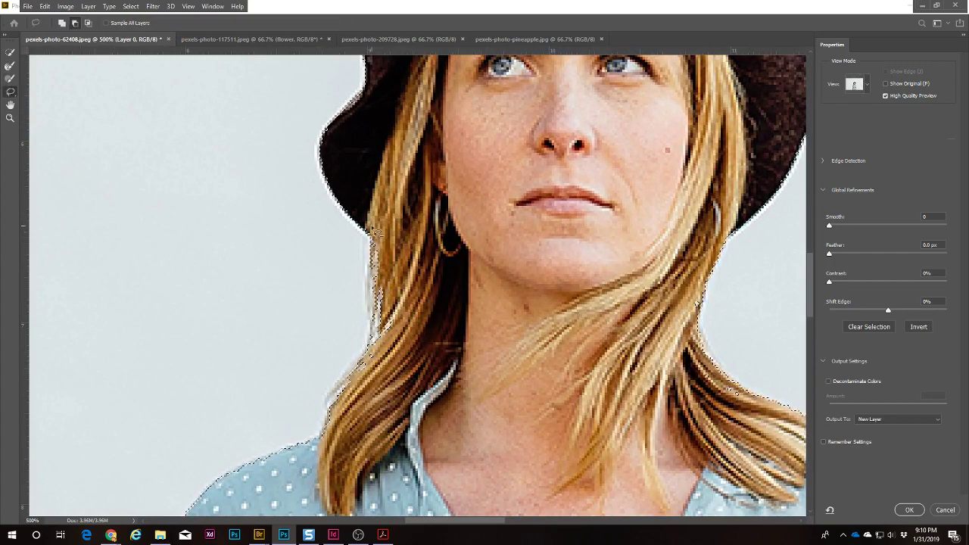
{"action": "mouse_move", "coordinate": [367, 269]}
{"action": "left_mouse_down"}
{"action": "mouse_move", "coordinate": [363, 360]}
{"action": "mouse_move", "coordinate": [408, 266]}
{"action": "left_mouse_up"}
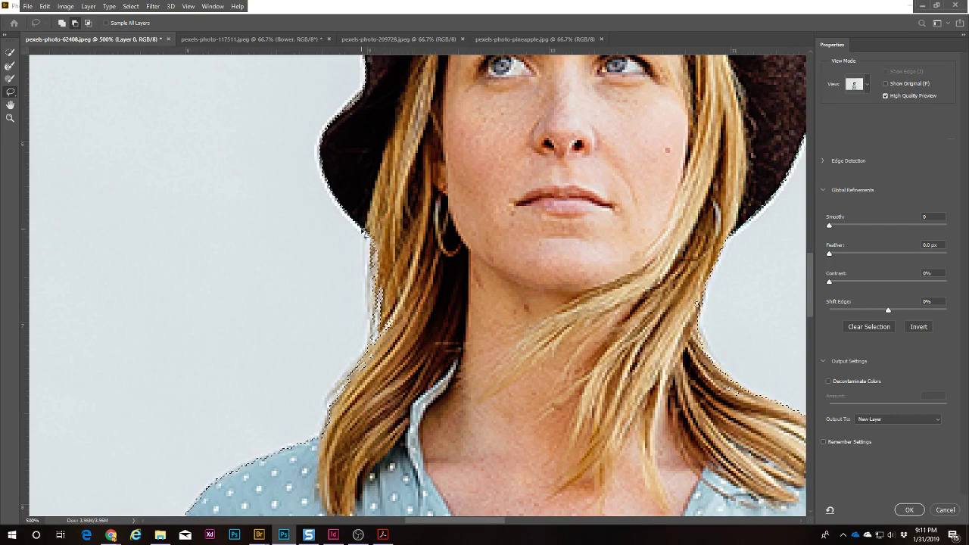
{"action": "mouse_move", "coordinate": [364, 256]}
{"action": "left_mouse_down"}
{"action": "mouse_move", "coordinate": [373, 346]}
{"action": "mouse_move", "coordinate": [413, 233]}
{"action": "left_mouse_up"}
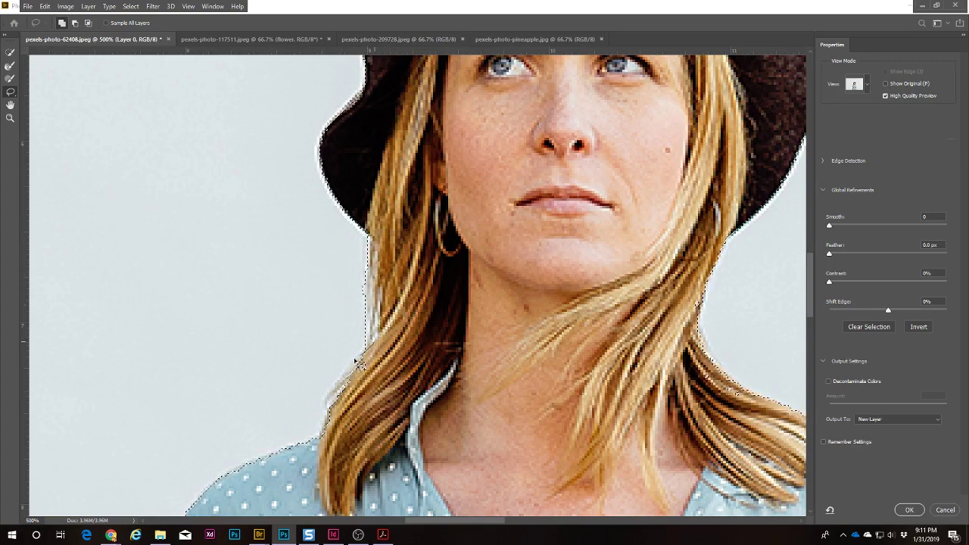
{"action": "left_click_drag", "start_coordinate": [412, 400], "coordinate": [420, 394]}
Step: Pan over the blouse, waist, arms, shoulder and face to inspect the selection edges
{"action": "left_click_drag", "start_coordinate": [610, 338], "coordinate": [324, 321]}
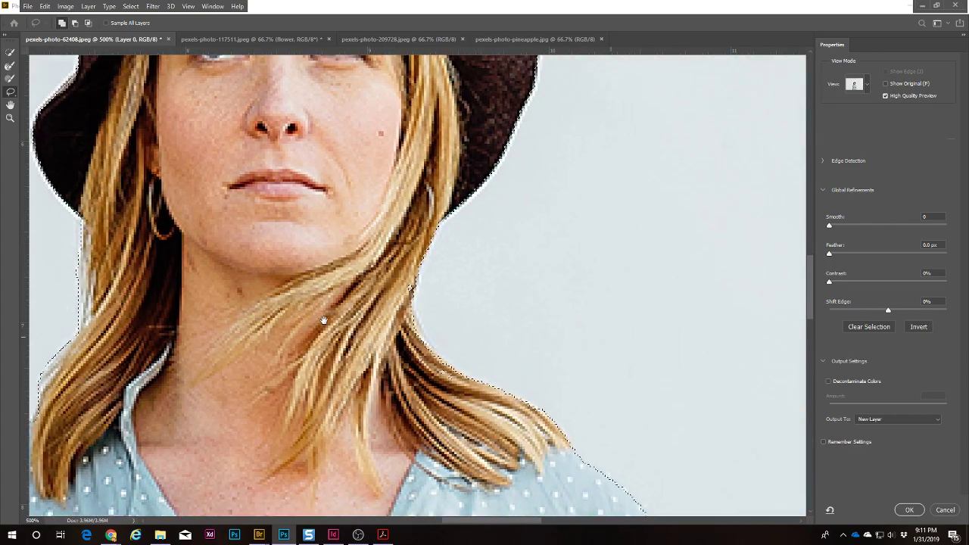
{"action": "left_click_drag", "start_coordinate": [488, 431], "coordinate": [456, 102]}
{"action": "left_click_drag", "start_coordinate": [631, 401], "coordinate": [476, 195]}
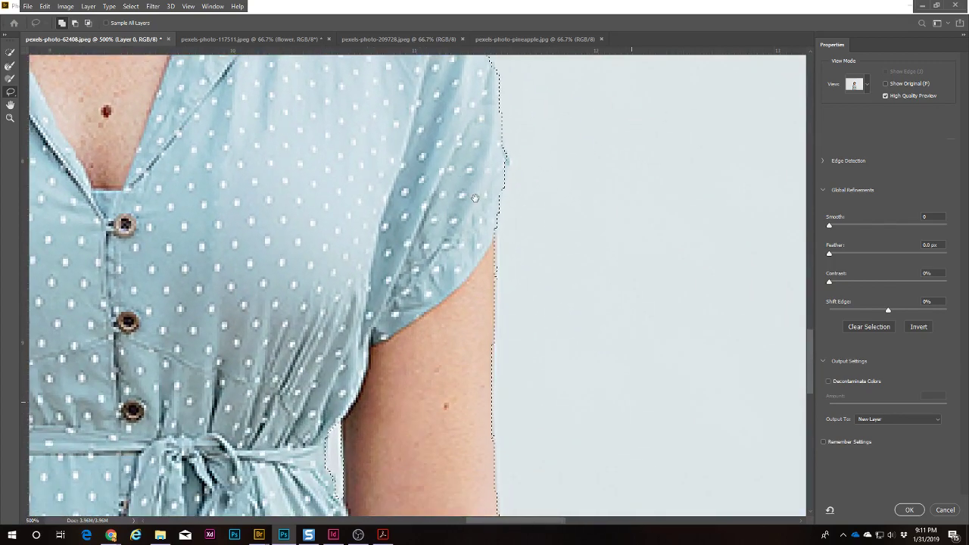
{"action": "left_click_drag", "start_coordinate": [530, 453], "coordinate": [569, 155]}
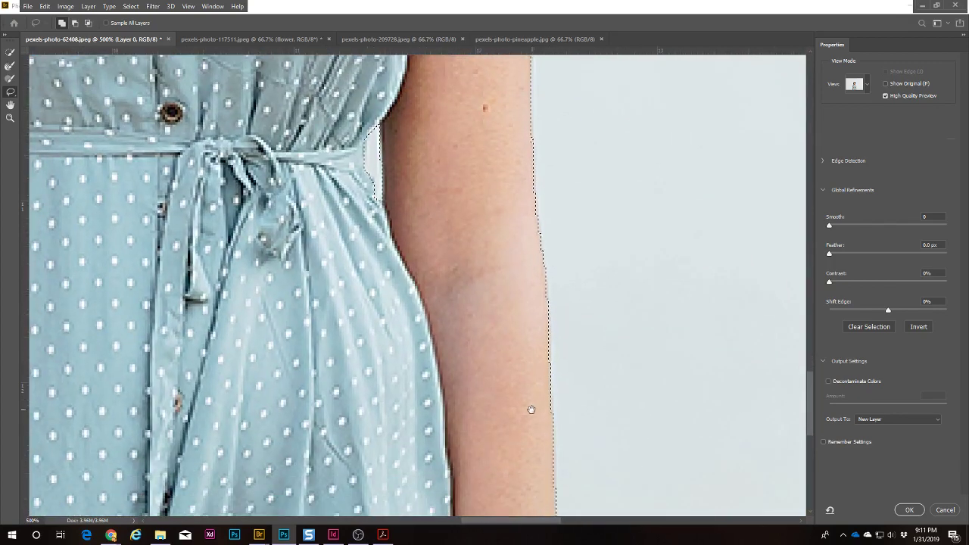
{"action": "left_click_drag", "start_coordinate": [528, 408], "coordinate": [516, 167]}
{"action": "left_click_drag", "start_coordinate": [252, 204], "coordinate": [682, 246]}
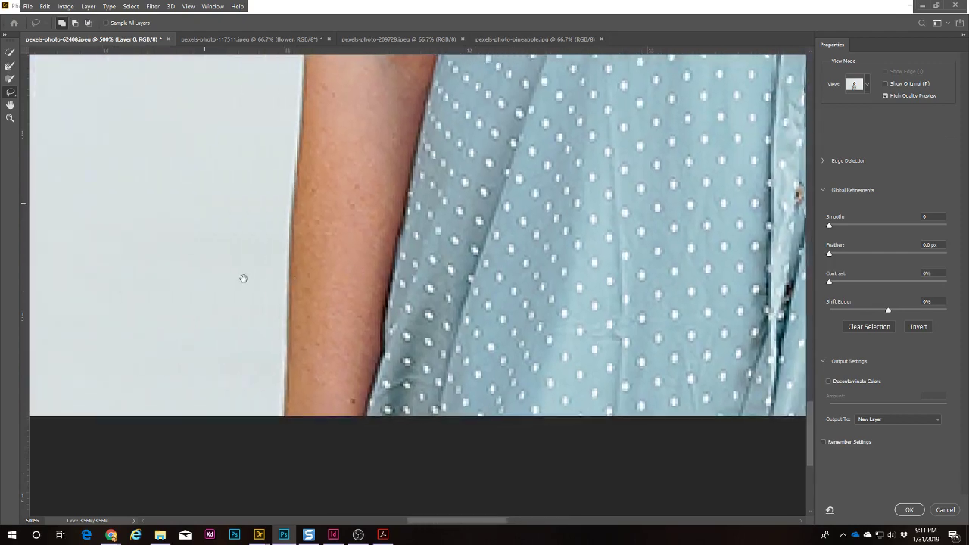
{"action": "left_click_drag", "start_coordinate": [249, 279], "coordinate": [243, 486]}
{"action": "left_click_drag", "start_coordinate": [385, 136], "coordinate": [346, 446]}
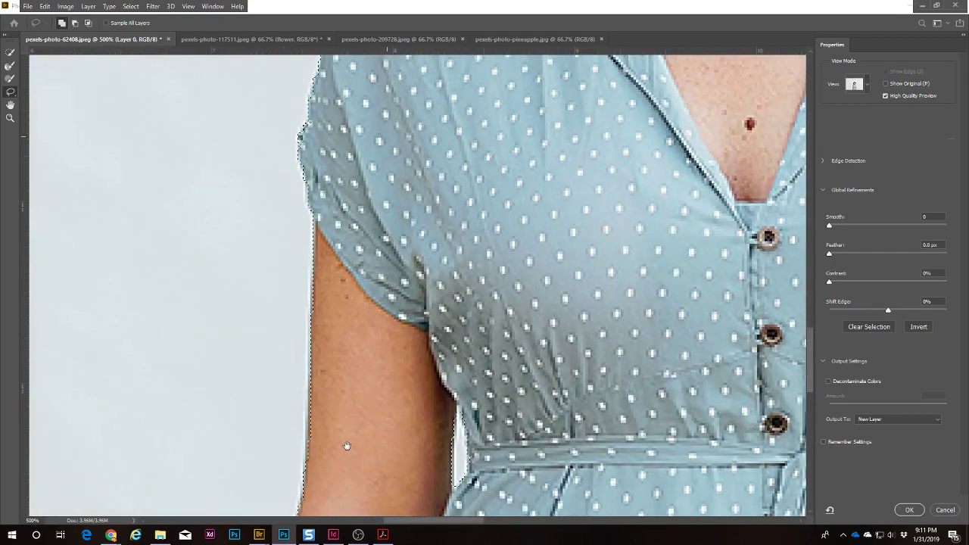
{"action": "left_click_drag", "start_coordinate": [523, 161], "coordinate": [457, 450]}
{"action": "left_click_drag", "start_coordinate": [476, 208], "coordinate": [578, 492]}
{"action": "left_click_drag", "start_coordinate": [534, 158], "coordinate": [523, 407]}
{"action": "left_click_drag", "start_coordinate": [372, 239], "coordinate": [59, 158]}
{"action": "left_click_drag", "start_coordinate": [397, 354], "coordinate": [591, 205]}
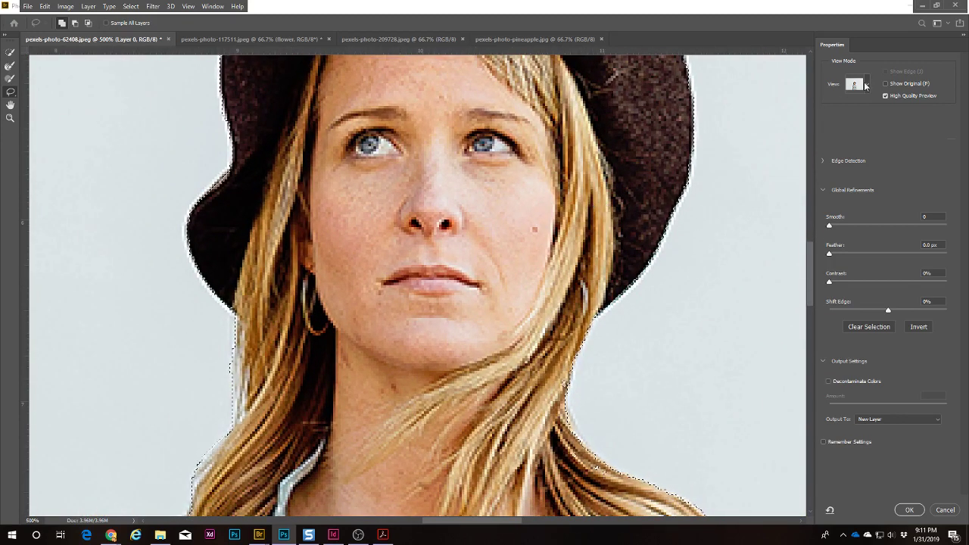
Step: Clean up the white fringe along the hair with the Refine Edge Brush
{"action": "left_click", "coordinate": [856, 84]}
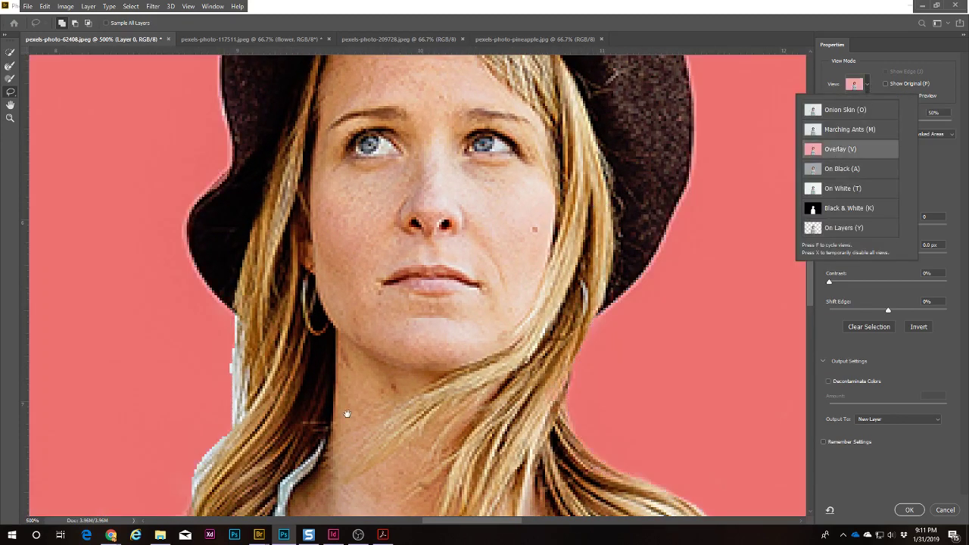
{"action": "left_click_drag", "start_coordinate": [347, 414], "coordinate": [463, 221]}
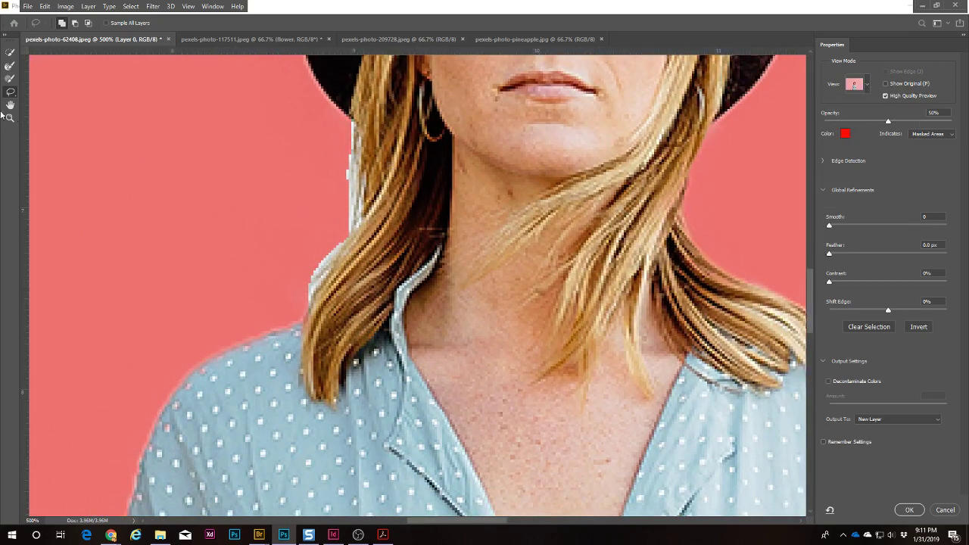
{"action": "left_click", "coordinate": [10, 66]}
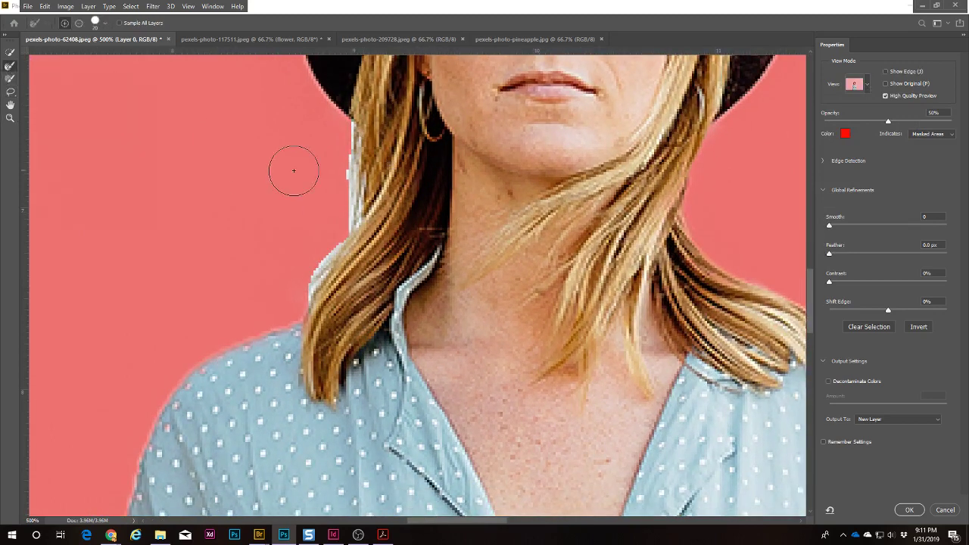
{"action": "mouse_move", "coordinate": [294, 170]}
{"action": "left_mouse_down"}
{"action": "mouse_move", "coordinate": [335, 171]}
{"action": "mouse_move", "coordinate": [357, 156]}
{"action": "mouse_move", "coordinate": [347, 154]}
{"action": "mouse_move", "coordinate": [338, 218]}
{"action": "mouse_move", "coordinate": [339, 137]}
{"action": "mouse_move", "coordinate": [331, 225]}
{"action": "mouse_move", "coordinate": [309, 261]}
{"action": "mouse_move", "coordinate": [342, 214]}
{"action": "mouse_move", "coordinate": [297, 291]}
{"action": "mouse_move", "coordinate": [328, 225]}
{"action": "left_mouse_up"}
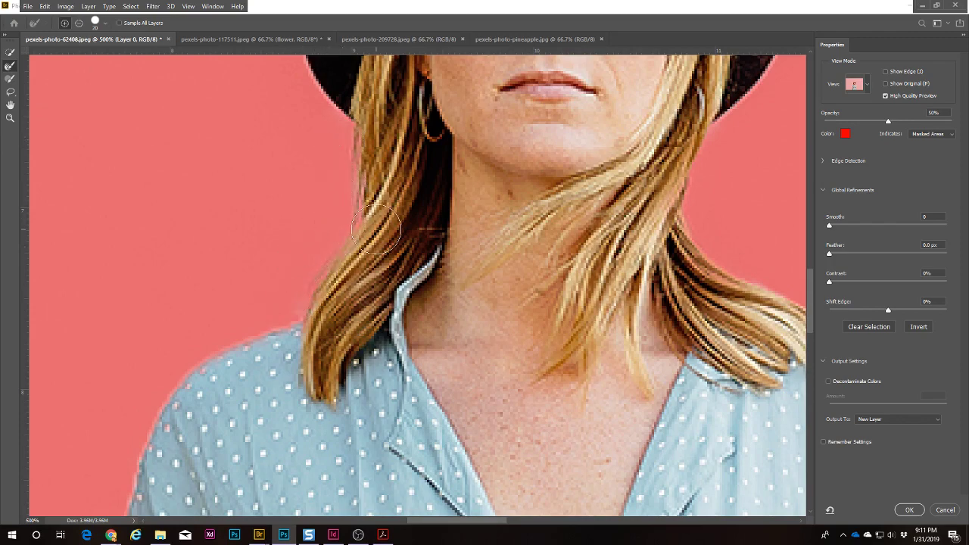
{"action": "key", "text": "ctrl+0"}
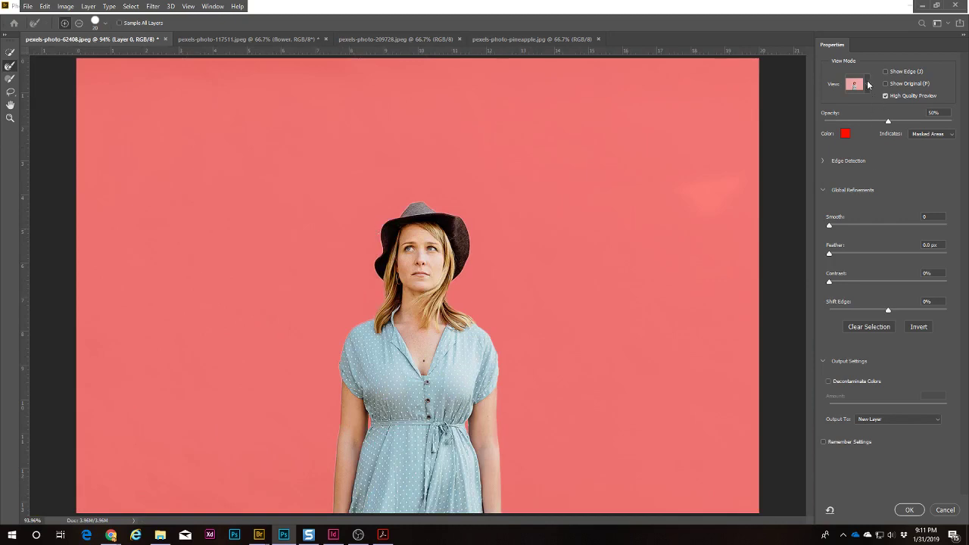
Step: Set the view mode to On Black after trying On White
{"action": "left_click", "coordinate": [868, 85]}
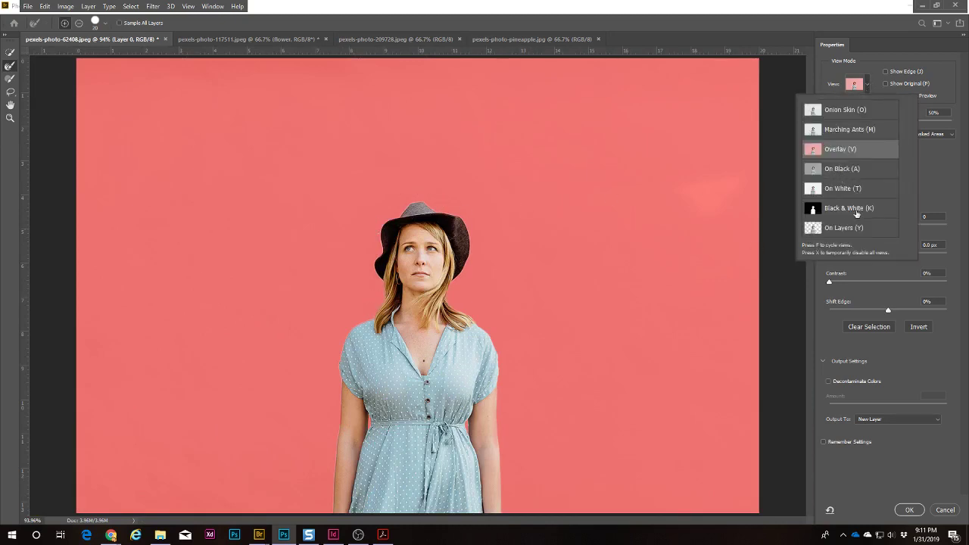
{"action": "left_click", "coordinate": [855, 191]}
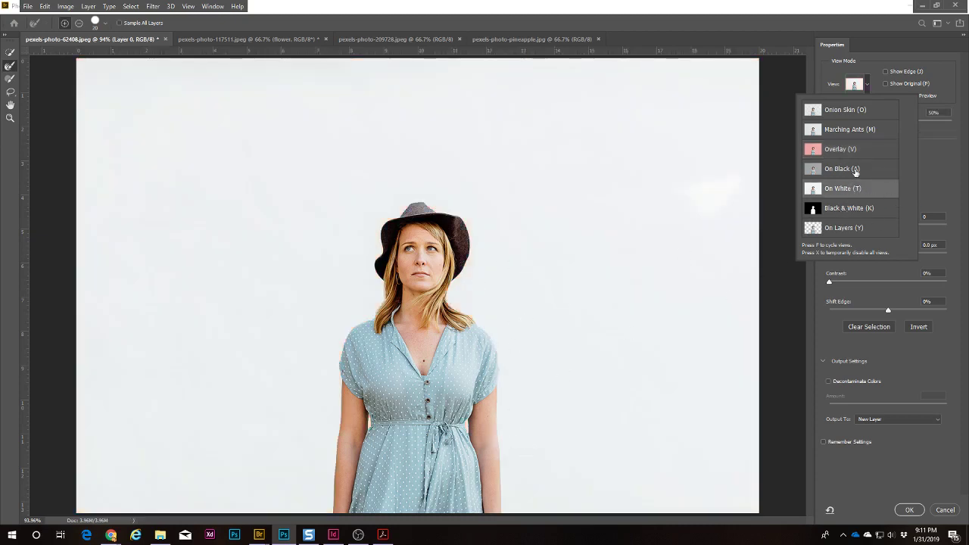
{"action": "left_click", "coordinate": [848, 168]}
{"action": "left_click", "coordinate": [944, 166]}
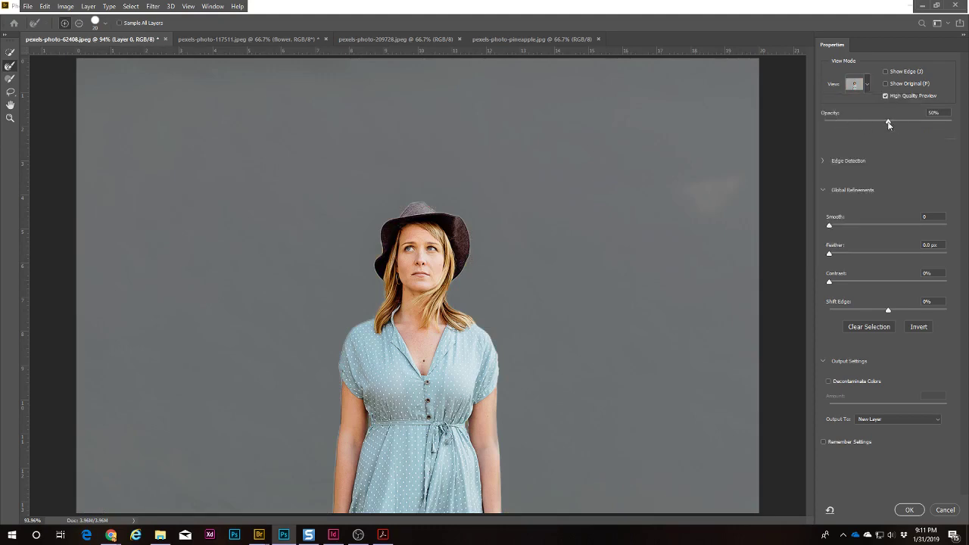
Step: Raise the view opacity to 94% and zoom in on the arm's right edge
{"action": "left_click_drag", "start_coordinate": [888, 124], "coordinate": [945, 131]}
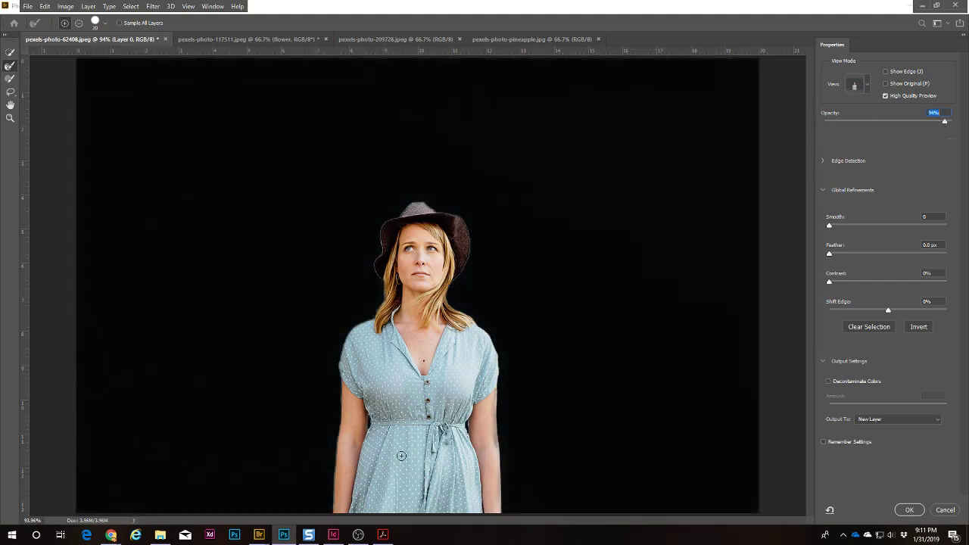
{"action": "key", "text": "z"}
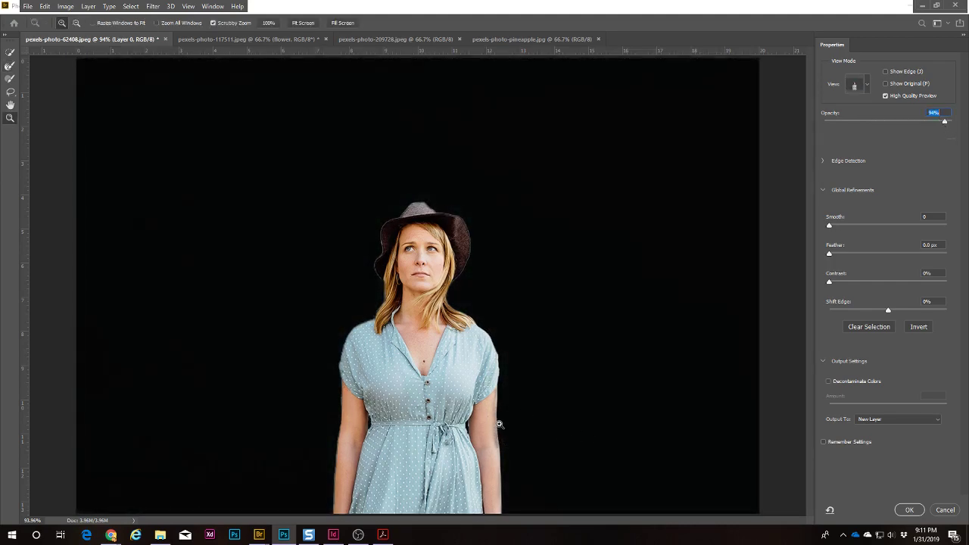
{"action": "left_click", "coordinate": [499, 424]}
{"action": "left_click", "coordinate": [499, 424]}
{"action": "left_click_drag", "start_coordinate": [498, 424], "coordinate": [452, 283]}
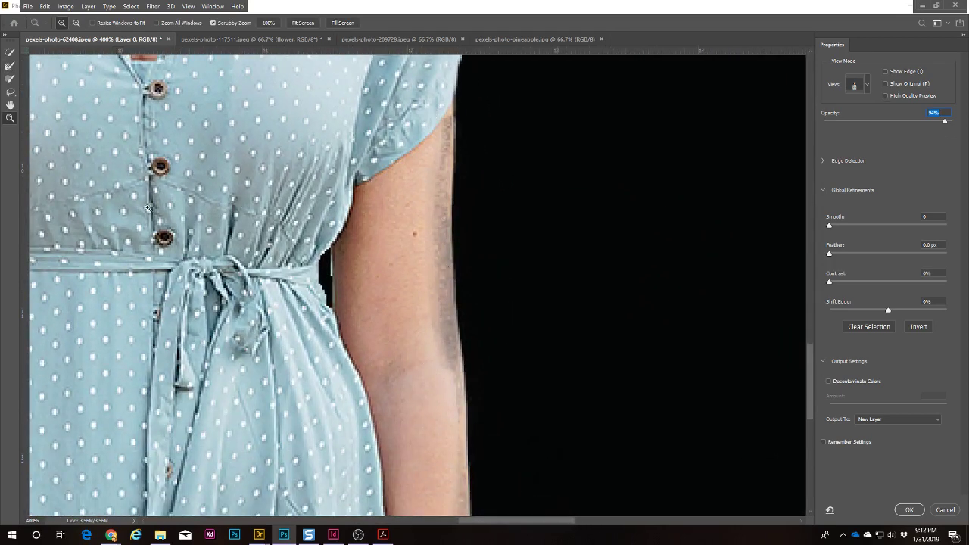
Step: Add the shadowed right edge of the arm with Quick Selection, then fit the photo on screen
{"action": "left_click", "coordinate": [10, 52]}
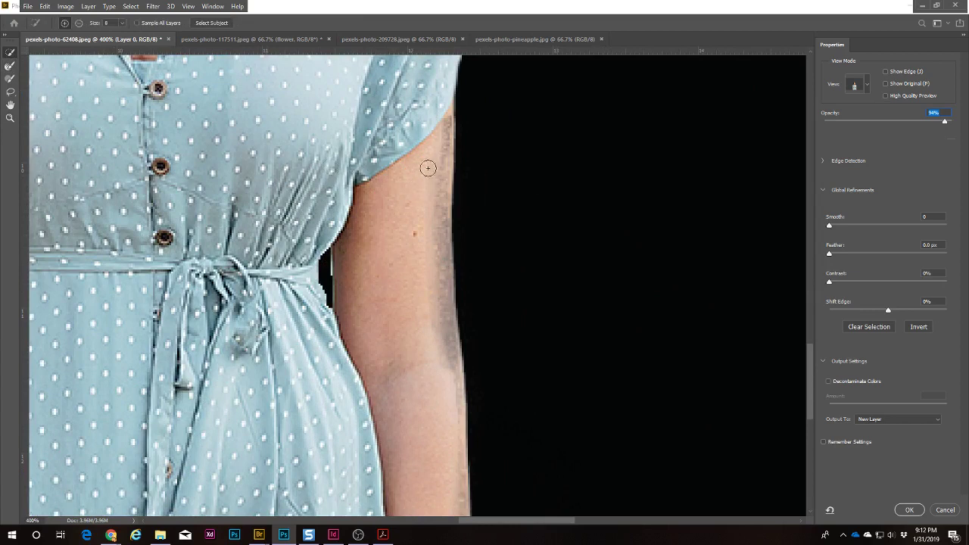
{"action": "mouse_move", "coordinate": [439, 117]}
{"action": "left_mouse_down"}
{"action": "mouse_move", "coordinate": [429, 240]}
{"action": "mouse_move", "coordinate": [445, 382]}
{"action": "mouse_move", "coordinate": [441, 213]}
{"action": "mouse_move", "coordinate": [442, 401]}
{"action": "mouse_move", "coordinate": [466, 376]}
{"action": "mouse_move", "coordinate": [441, 287]}
{"action": "mouse_move", "coordinate": [454, 358]}
{"action": "left_mouse_up"}
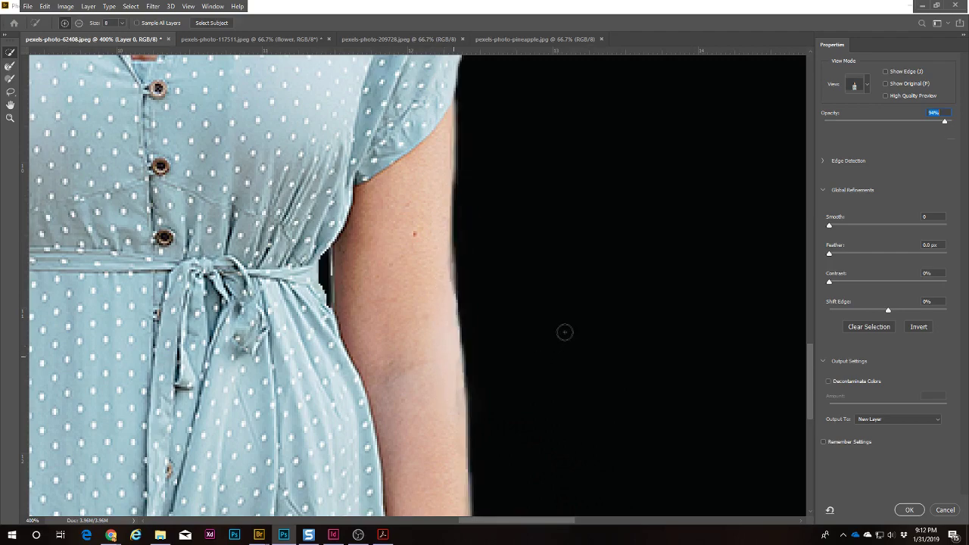
{"action": "key", "text": "ctrl+0"}
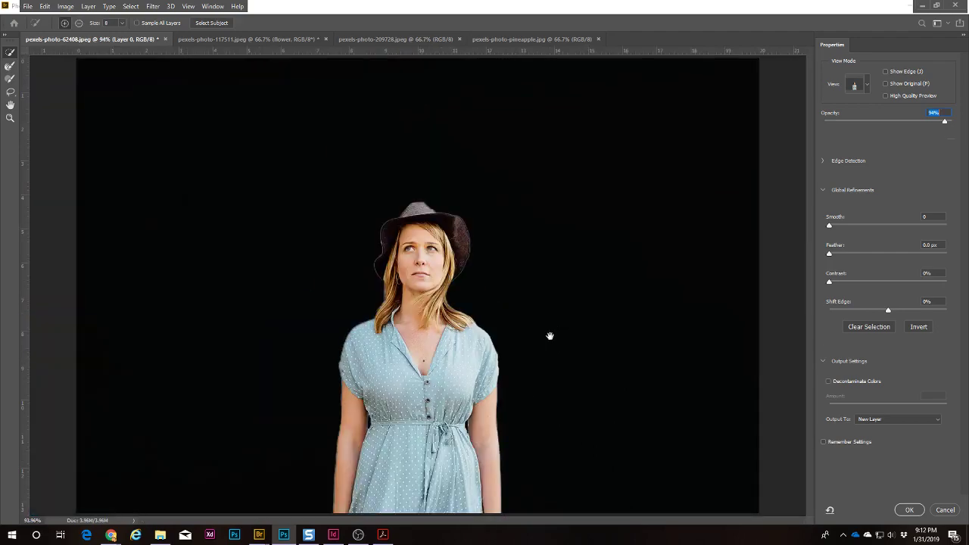
{"action": "key", "text": "space"}
Step: Set the view mode back to Overlay and check the Global Refinements and Edge Detection sections
{"action": "left_click", "coordinate": [863, 85]}
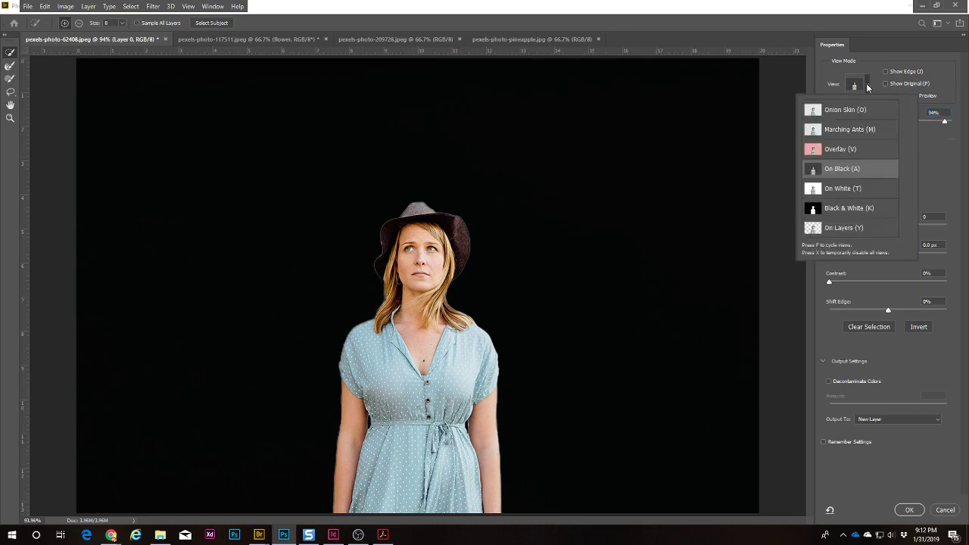
{"action": "left_click", "coordinate": [841, 152]}
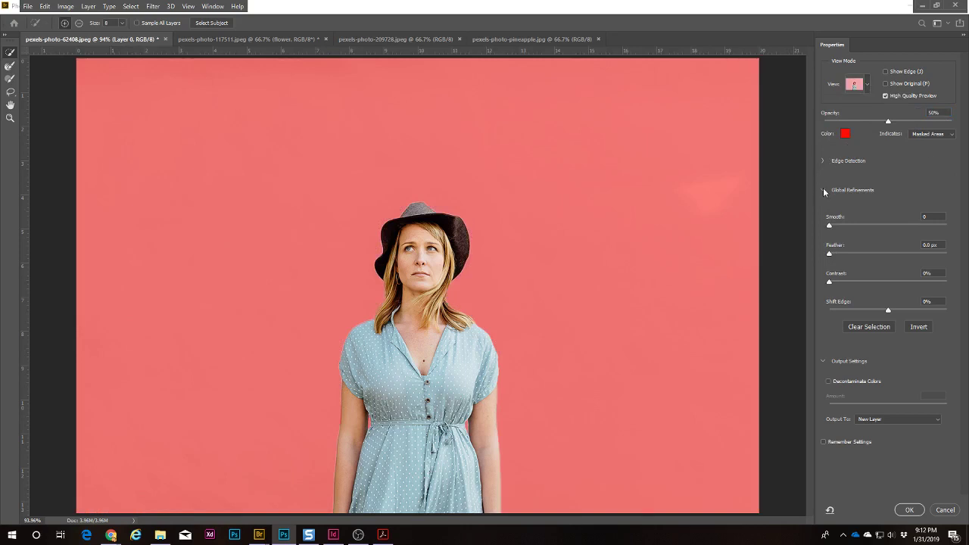
{"action": "left_click", "coordinate": [823, 189]}
{"action": "left_click", "coordinate": [823, 189]}
{"action": "left_click", "coordinate": [822, 160]}
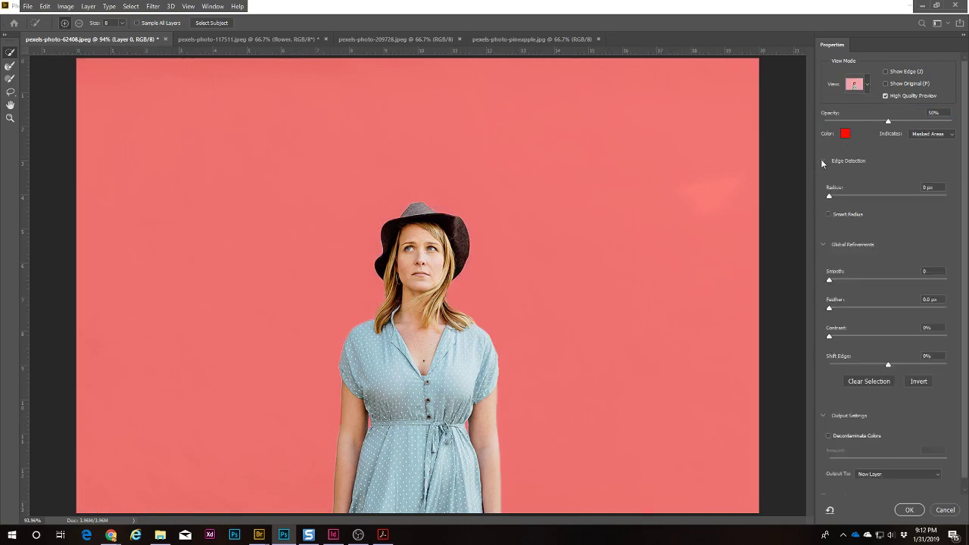
{"action": "left_click", "coordinate": [822, 160]}
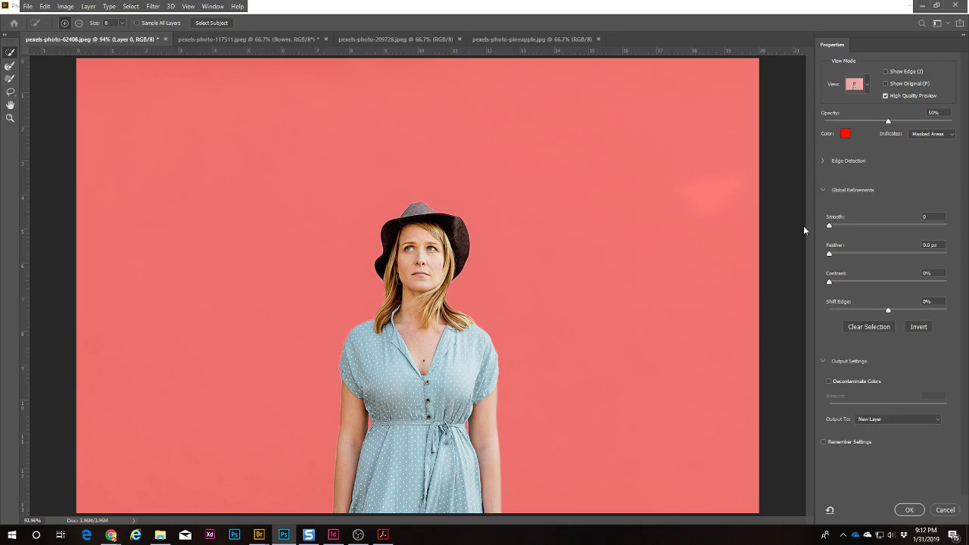
{"action": "key", "text": "r"}
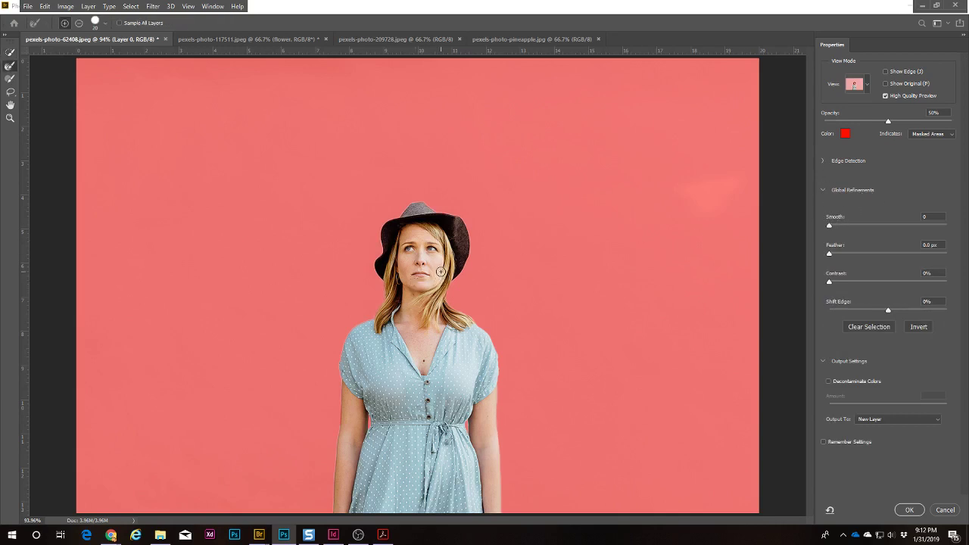
Step: Zoom in on the hat and hair edge and set Smooth to 9
{"action": "key", "text": "z"}
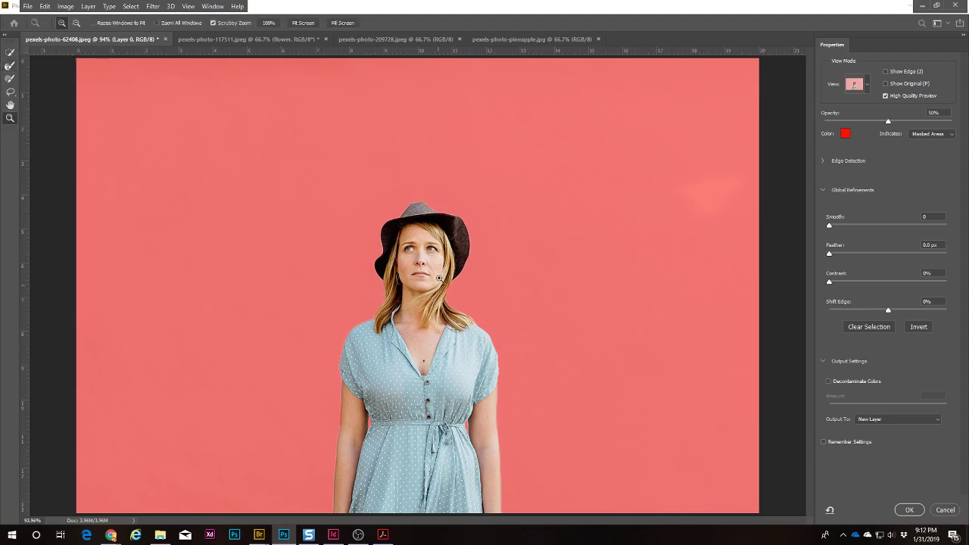
{"action": "left_click_drag", "start_coordinate": [439, 278], "coordinate": [443, 277]}
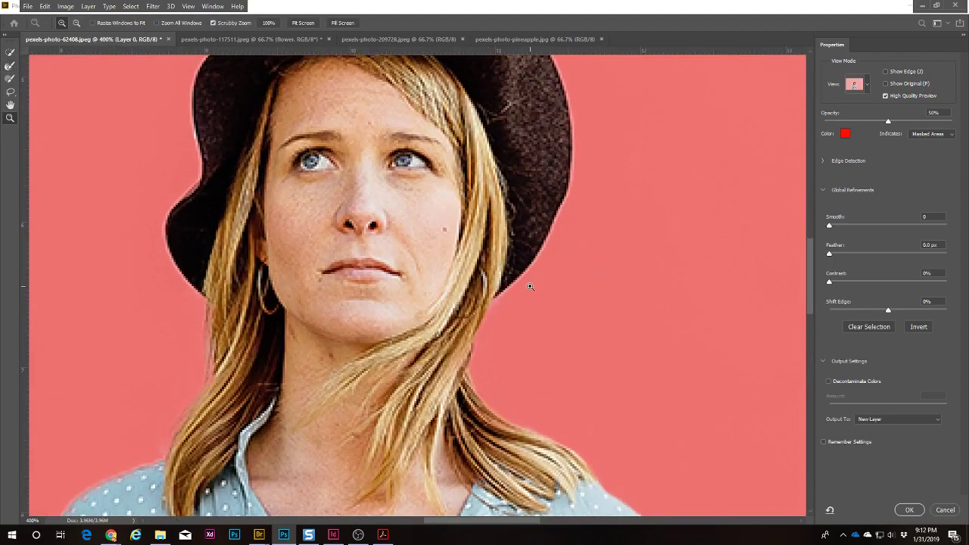
{"action": "left_click_drag", "start_coordinate": [530, 286], "coordinate": [428, 298]}
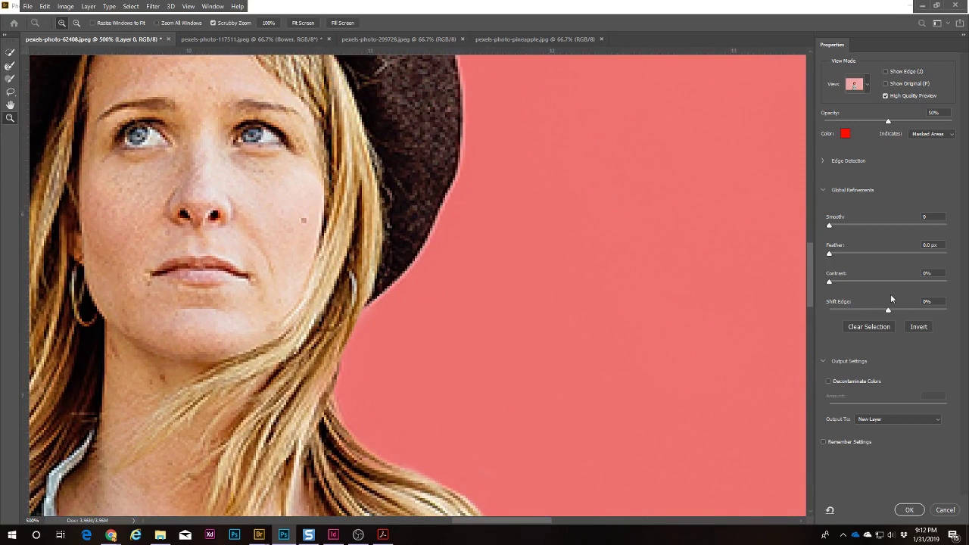
{"action": "left_click_drag", "start_coordinate": [830, 227], "coordinate": [951, 241]}
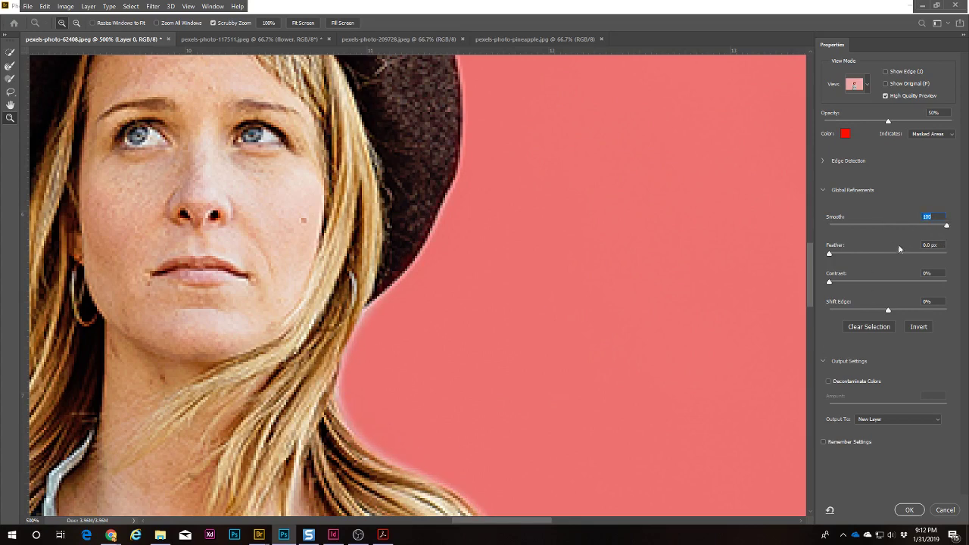
{"action": "left_click_drag", "start_coordinate": [946, 229], "coordinate": [840, 253]}
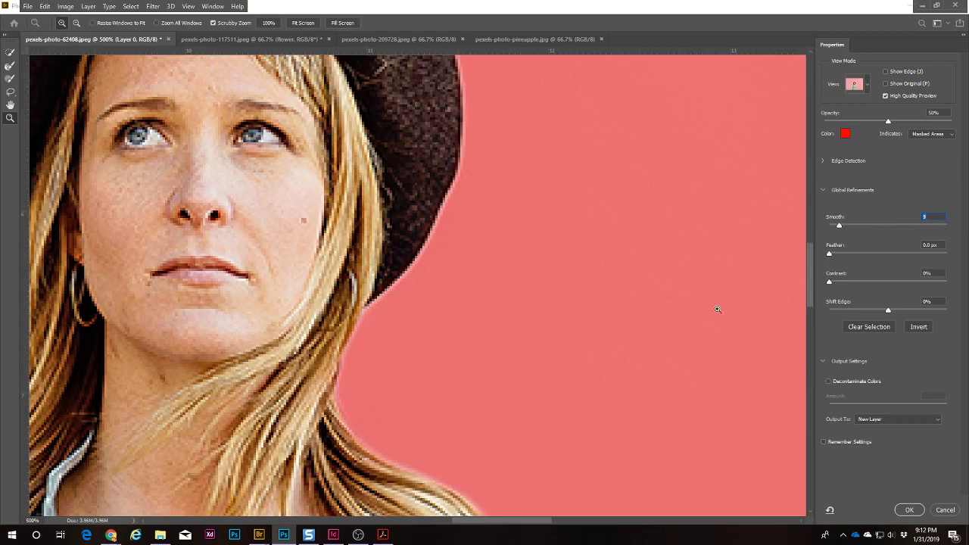
Step: Set Feather 0 px, Contrast 26% and Shift Edge -12% on the woman's selection
{"action": "left_click_drag", "start_coordinate": [427, 390], "coordinate": [455, 325]}
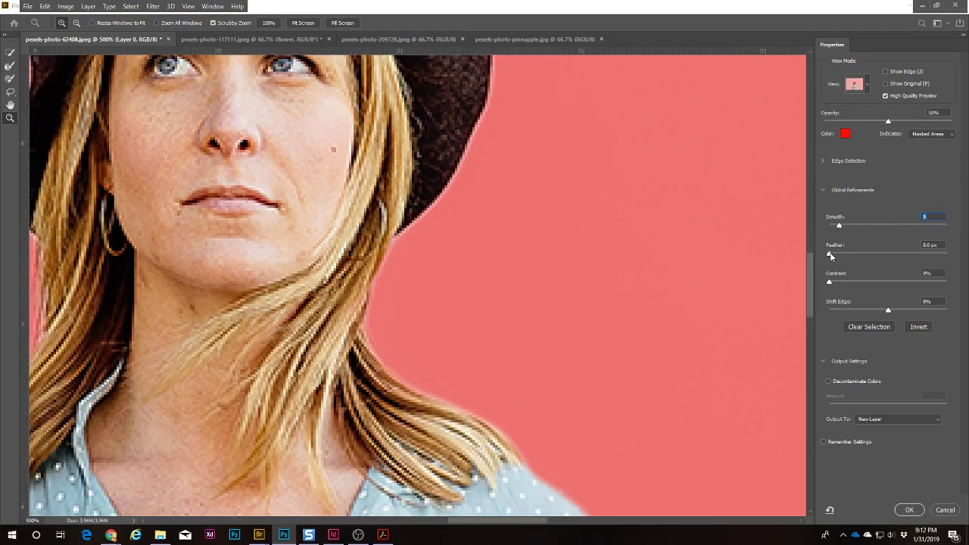
{"action": "left_click_drag", "start_coordinate": [830, 256], "coordinate": [859, 283]}
{"action": "key", "text": "space"}
{"action": "mouse_move", "coordinate": [888, 311]}
{"action": "left_mouse_down"}
{"action": "mouse_move", "coordinate": [870, 311]}
{"action": "mouse_move", "coordinate": [891, 310]}
{"action": "mouse_move", "coordinate": [881, 309]}
{"action": "left_mouse_up"}
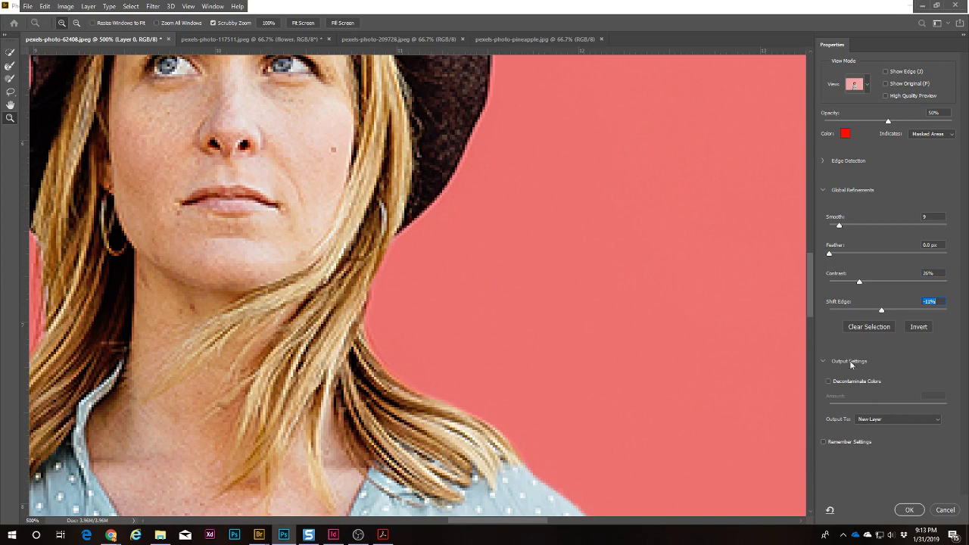
{"action": "key", "text": "Down"}
{"action": "left_click_drag", "start_coordinate": [492, 152], "coordinate": [667, 310]}
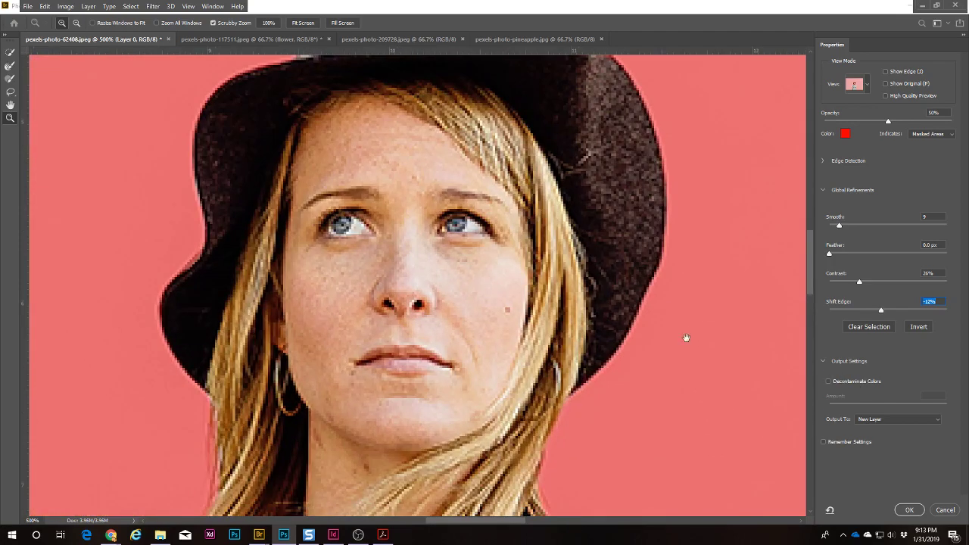
Step: Set the output to New Layer with Layer Mask and apply the refined selection
{"action": "left_click", "coordinate": [869, 422]}
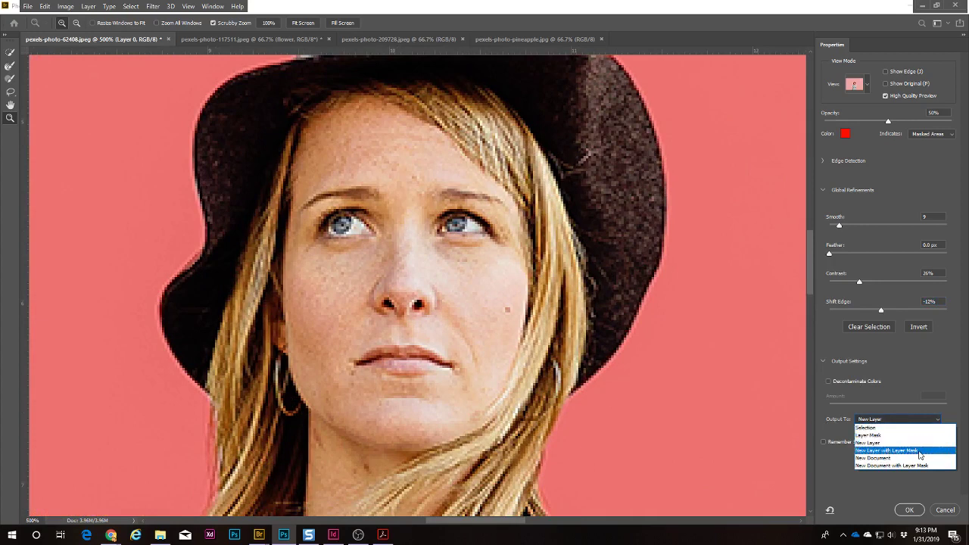
{"action": "left_click", "coordinate": [880, 444]}
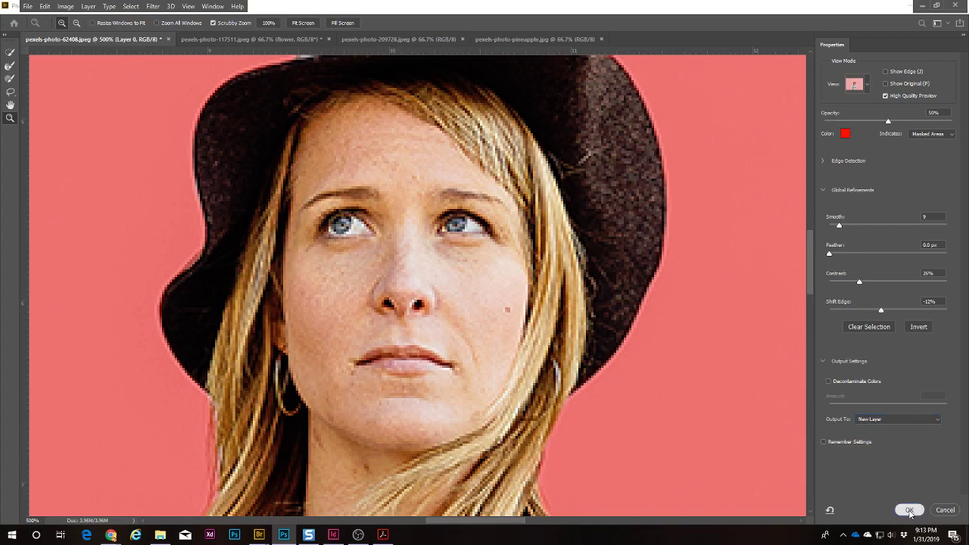
{"action": "left_click", "coordinate": [909, 418]}
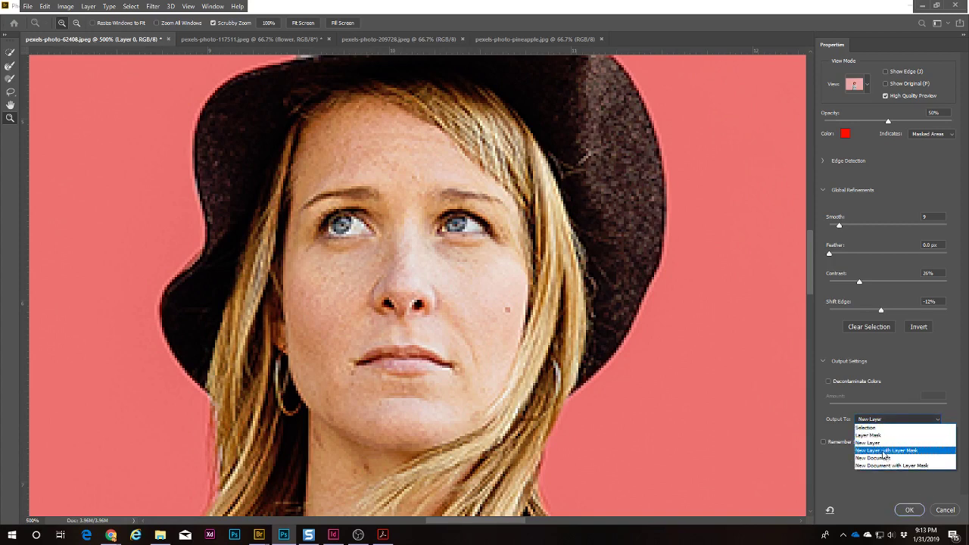
{"action": "left_click", "coordinate": [884, 451]}
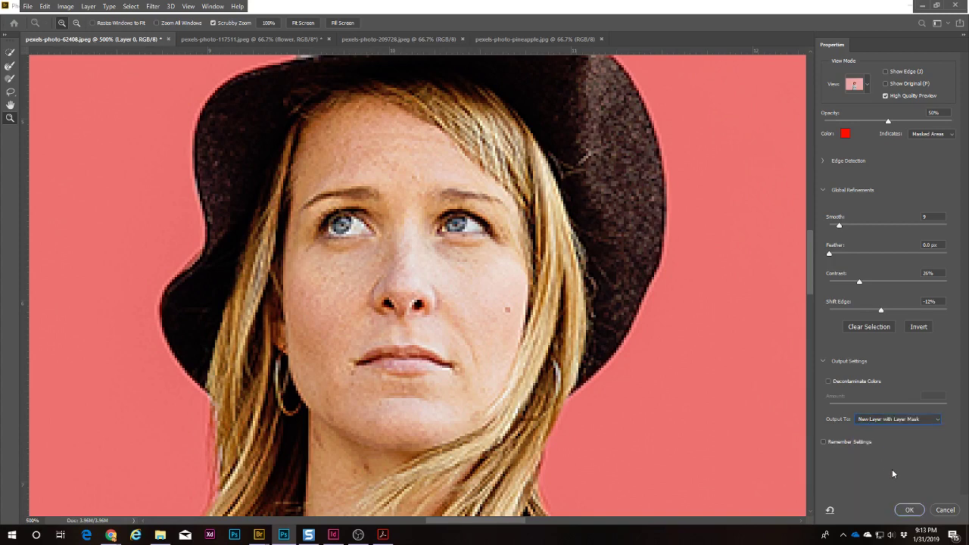
{"action": "left_click", "coordinate": [910, 509]}
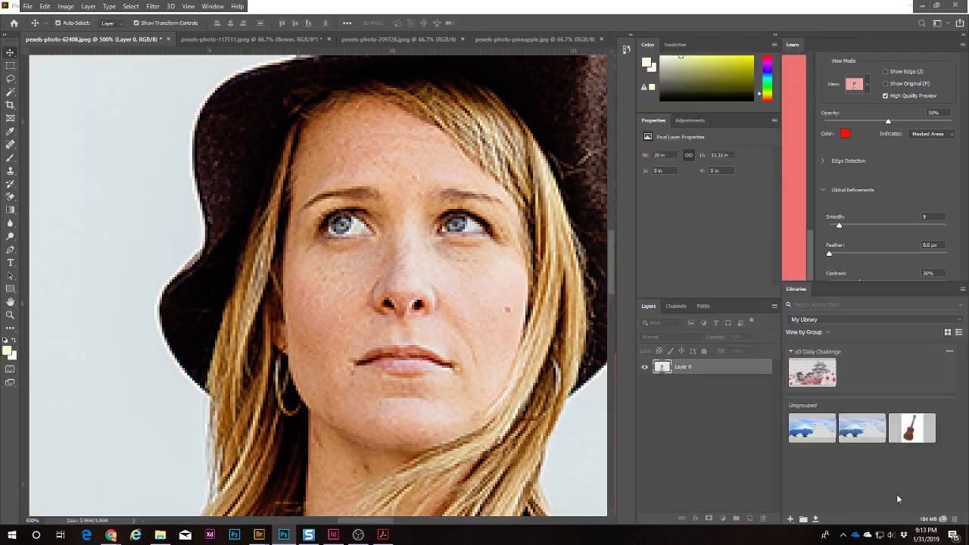
Step: Fit the image on screen and duplicate the masked woman layer
{"action": "key", "text": "ctrl+0"}
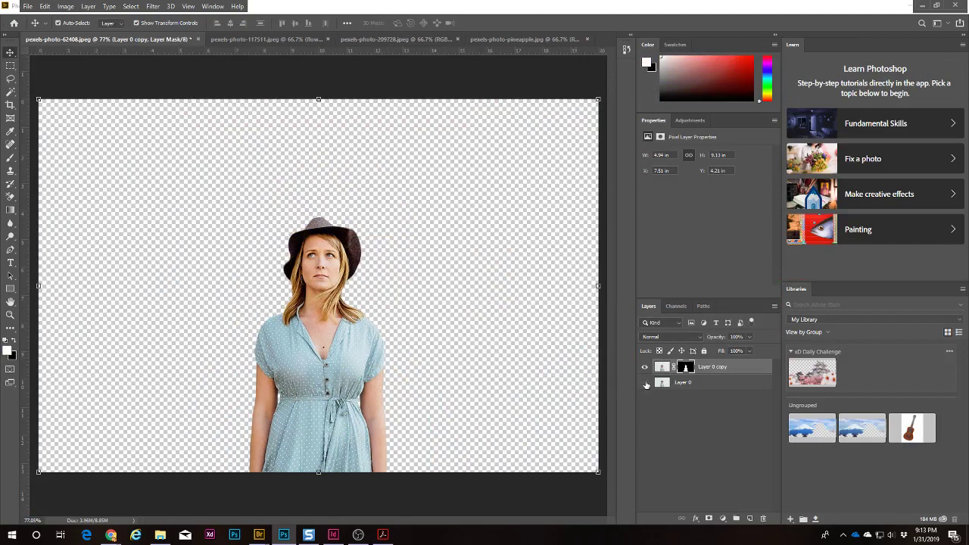
{"action": "left_click", "coordinate": [645, 367]}
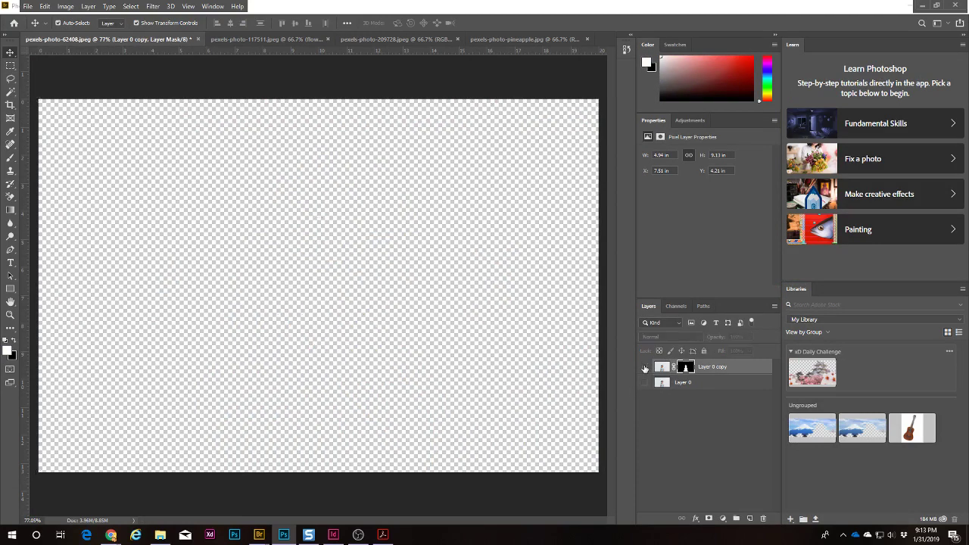
{"action": "left_click", "coordinate": [645, 368]}
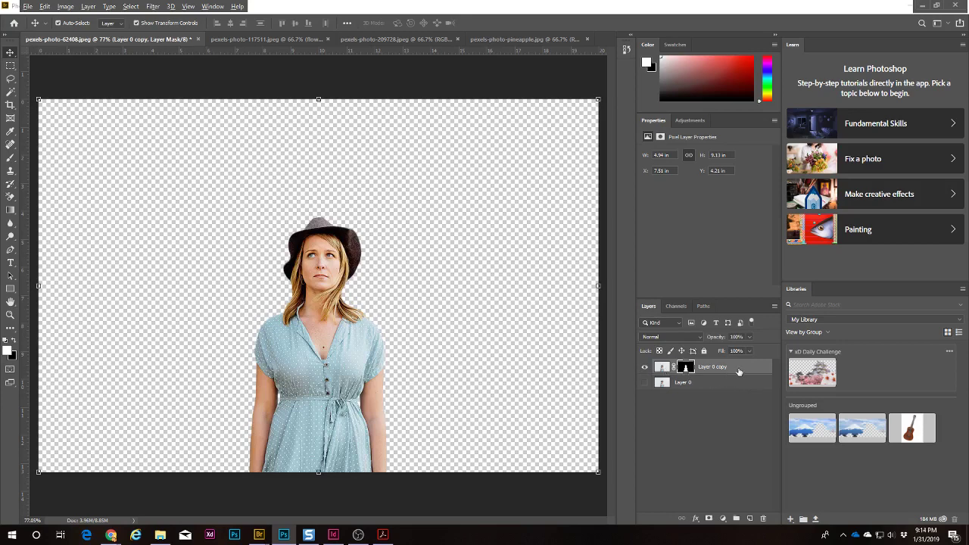
{"action": "left_click_drag", "start_coordinate": [739, 371], "coordinate": [726, 379]}
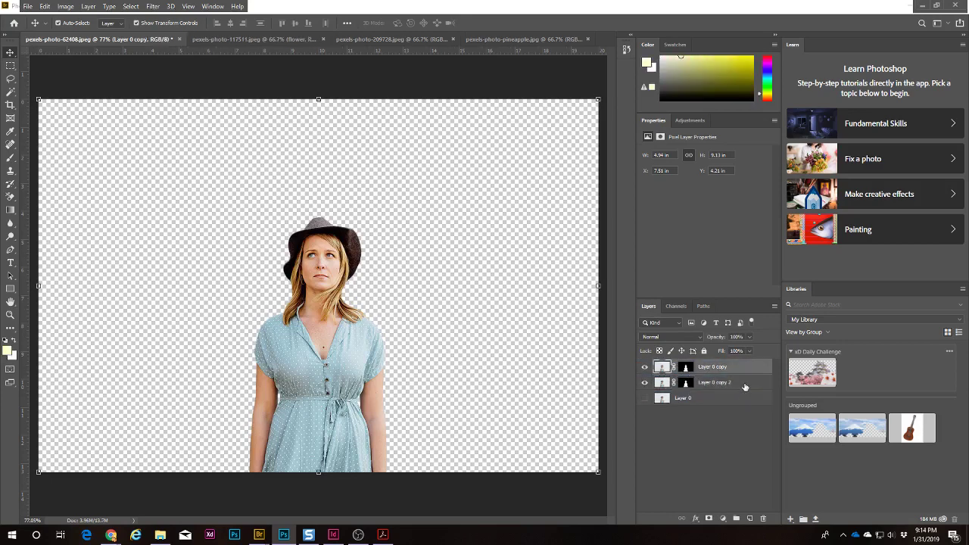
{"action": "right_click", "coordinate": [738, 366]}
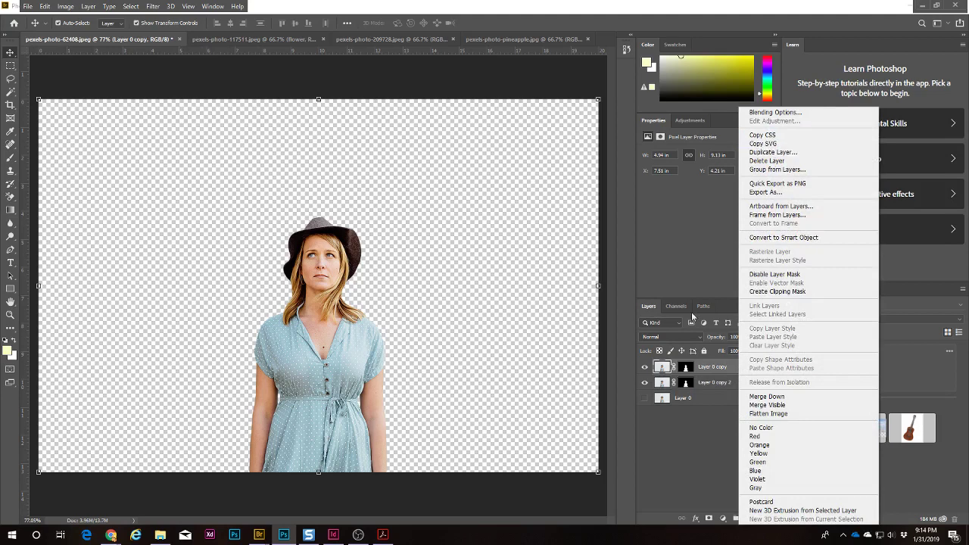
{"action": "left_click", "coordinate": [681, 475]}
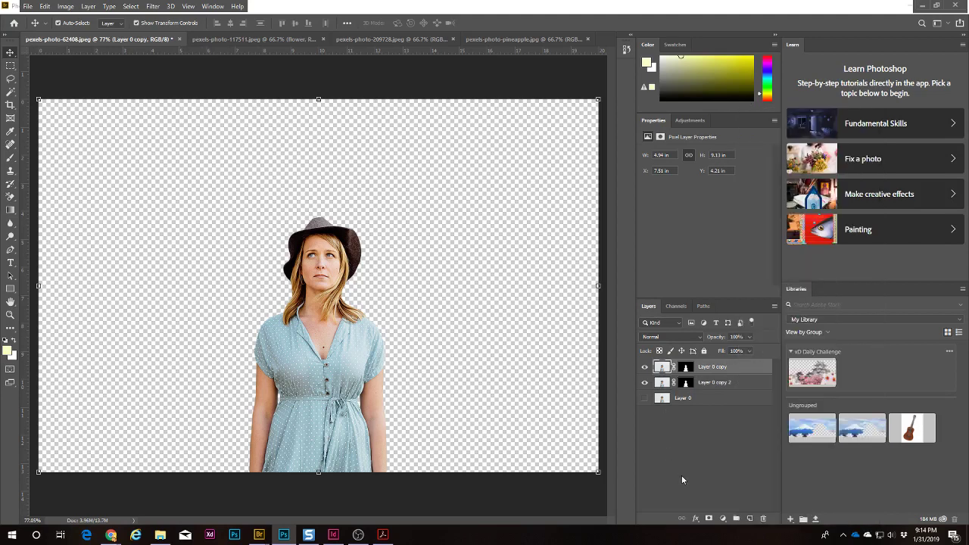
Step: Load the woman's mask as a selection, hide the copy and stamp visible into Layer 1
{"action": "left_click", "coordinate": [685, 375], "text": "ctrl"}
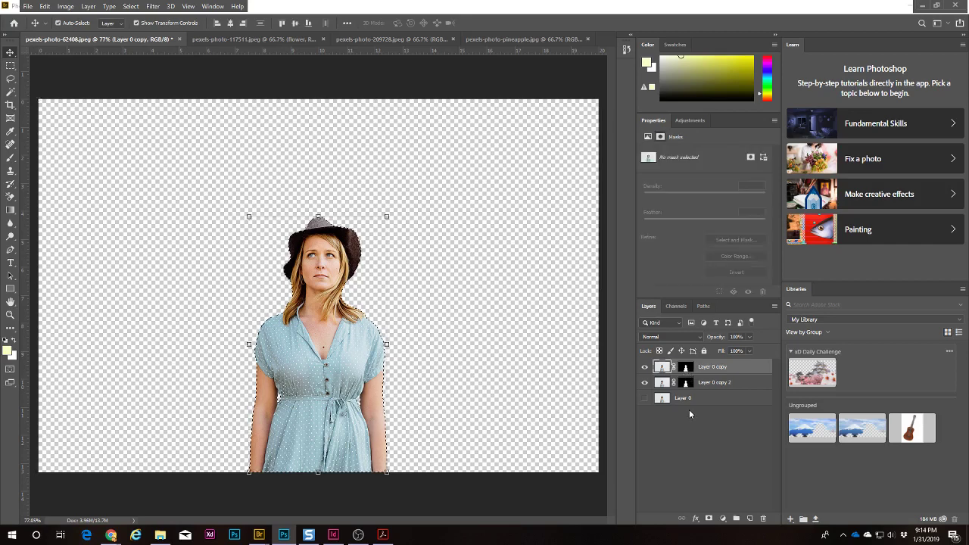
{"action": "left_click", "coordinate": [727, 468]}
{"action": "left_click", "coordinate": [664, 367]}
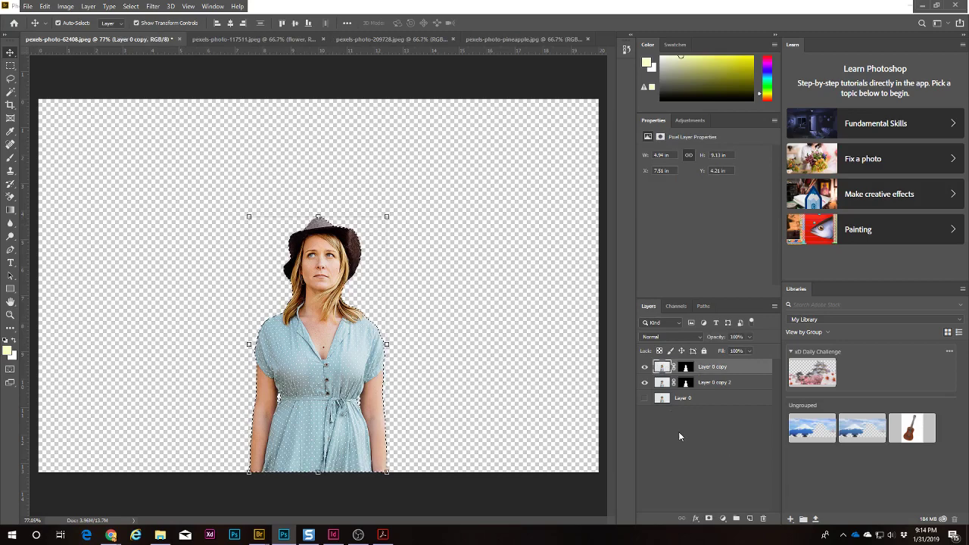
{"action": "key", "text": "ctrl+d"}
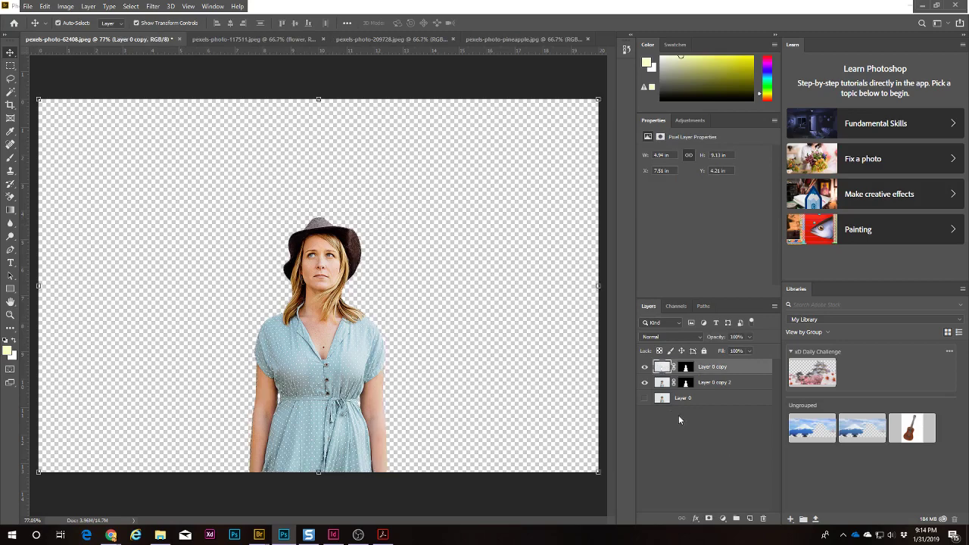
{"action": "left_click", "coordinate": [645, 368]}
{"action": "left_click", "coordinate": [691, 437]}
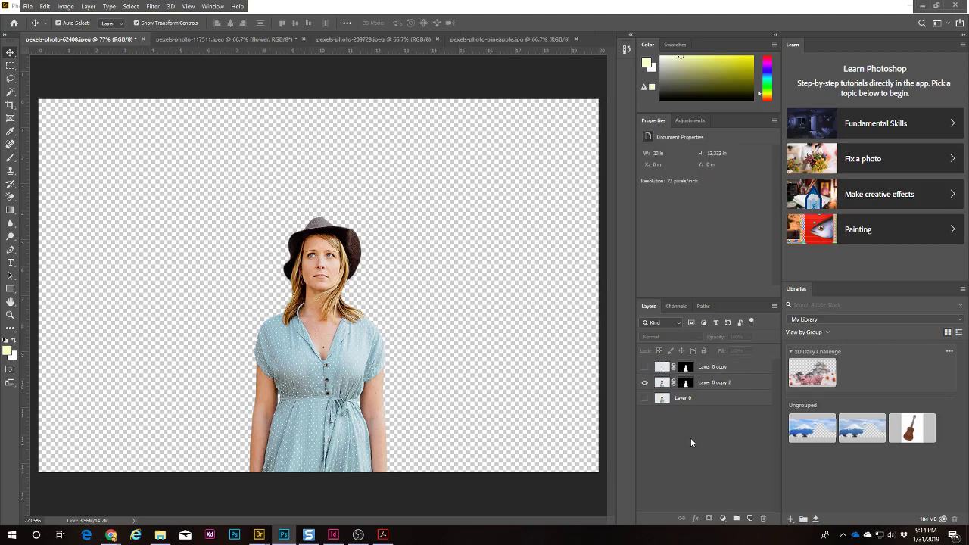
{"action": "key", "text": "ctrl+shift+alt+e"}
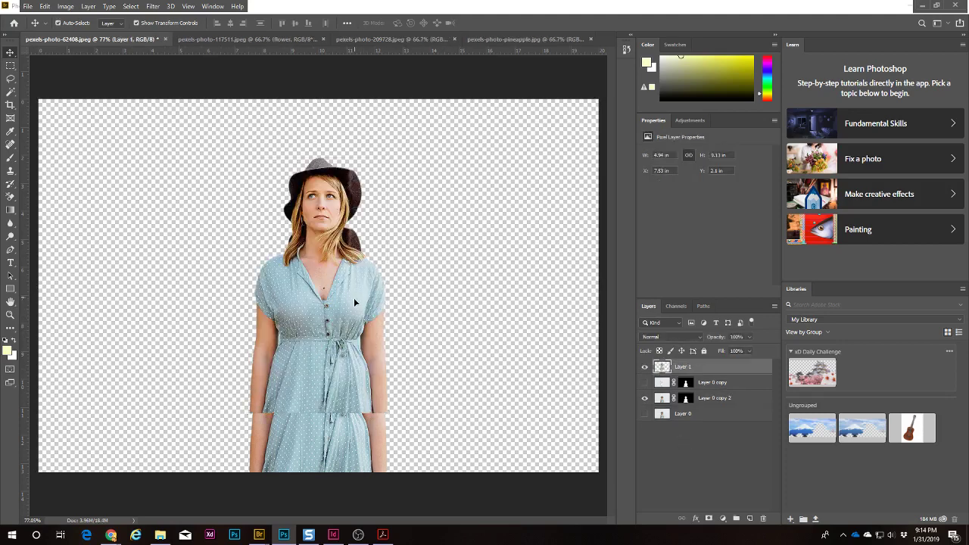
Step: Reposition Layer 1, delete the extra Layer 0 copy, and keep Layer 1 visible and selected
{"action": "left_click_drag", "start_coordinate": [353, 297], "coordinate": [354, 360]}
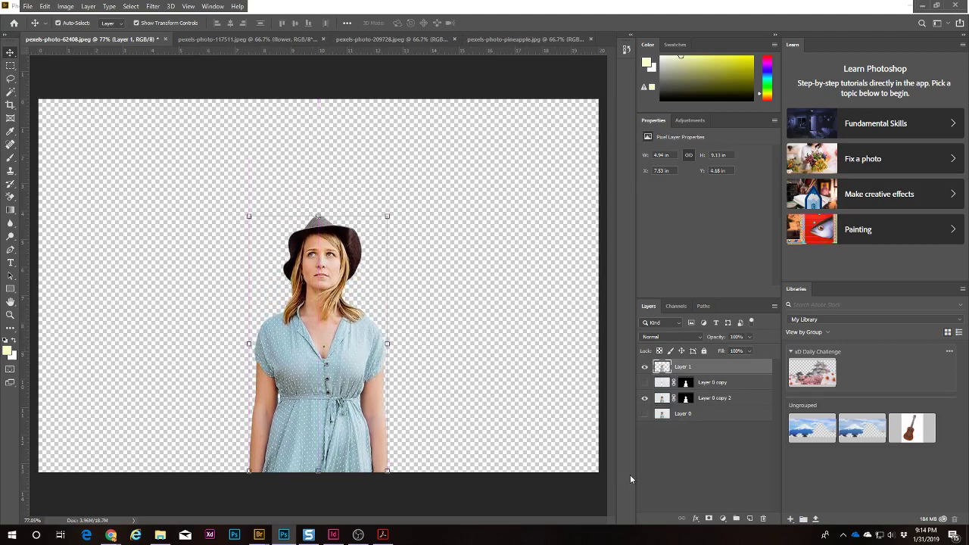
{"action": "left_click", "coordinate": [515, 338]}
{"action": "left_click_drag", "start_coordinate": [663, 388], "coordinate": [763, 518]}
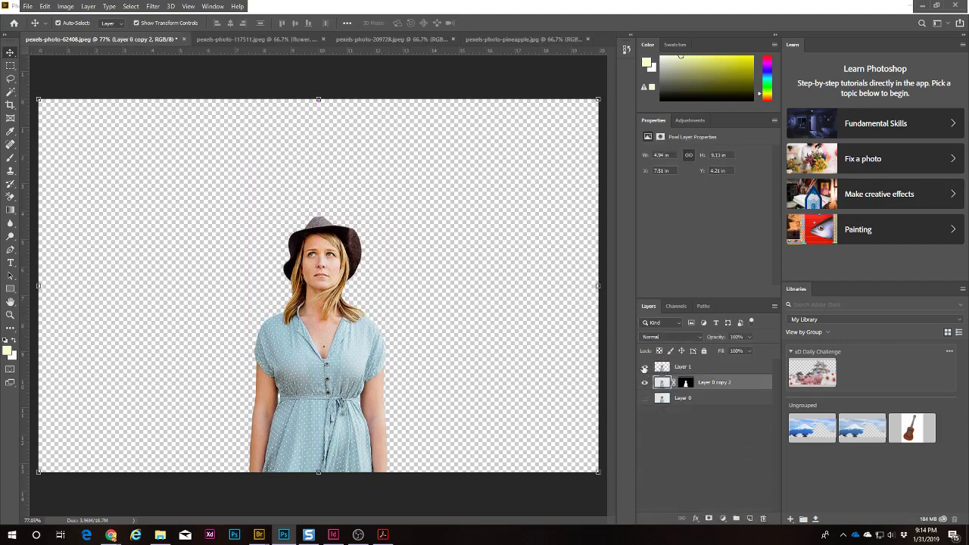
{"action": "left_click", "coordinate": [644, 367]}
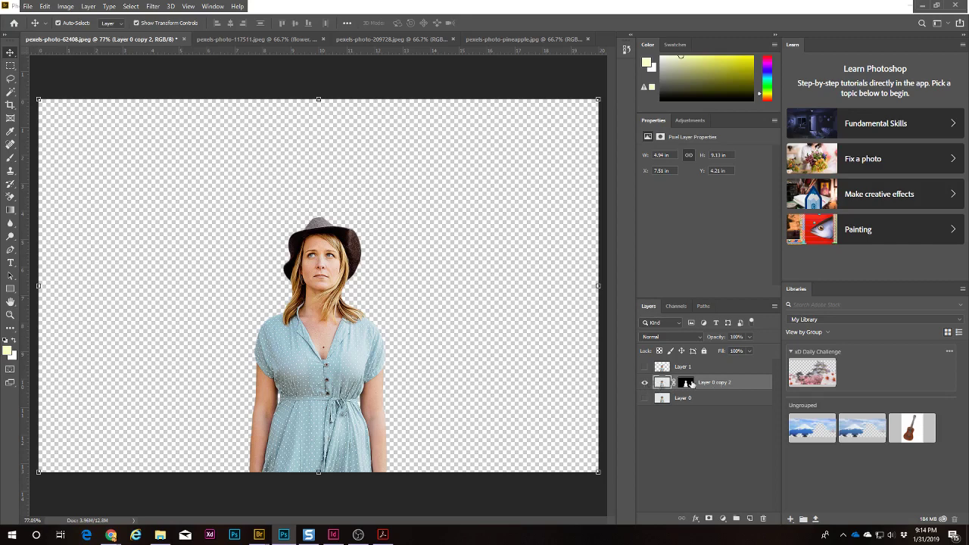
{"action": "left_click", "coordinate": [644, 383]}
{"action": "left_click", "coordinate": [645, 383]}
{"action": "left_click", "coordinate": [644, 383]}
{"action": "left_click", "coordinate": [644, 367]}
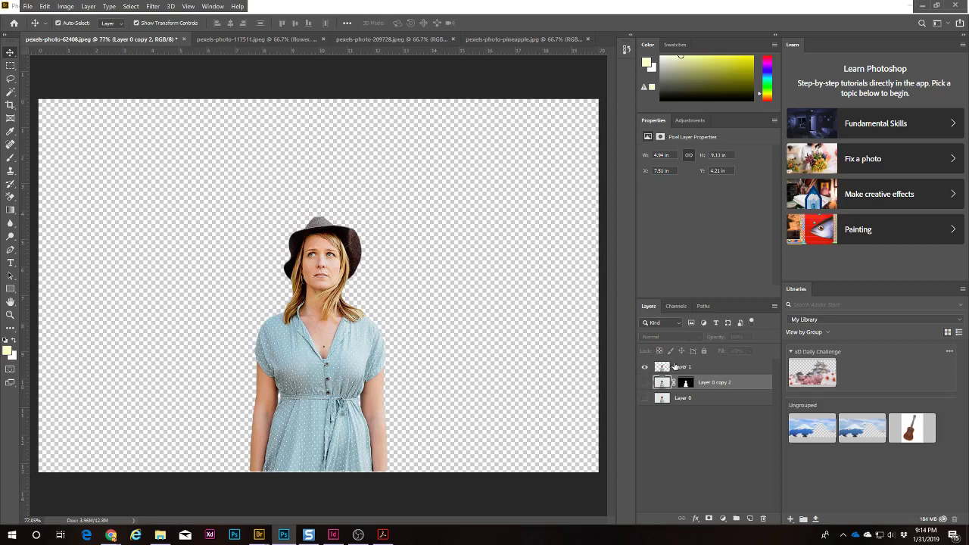
{"action": "left_click", "coordinate": [669, 367]}
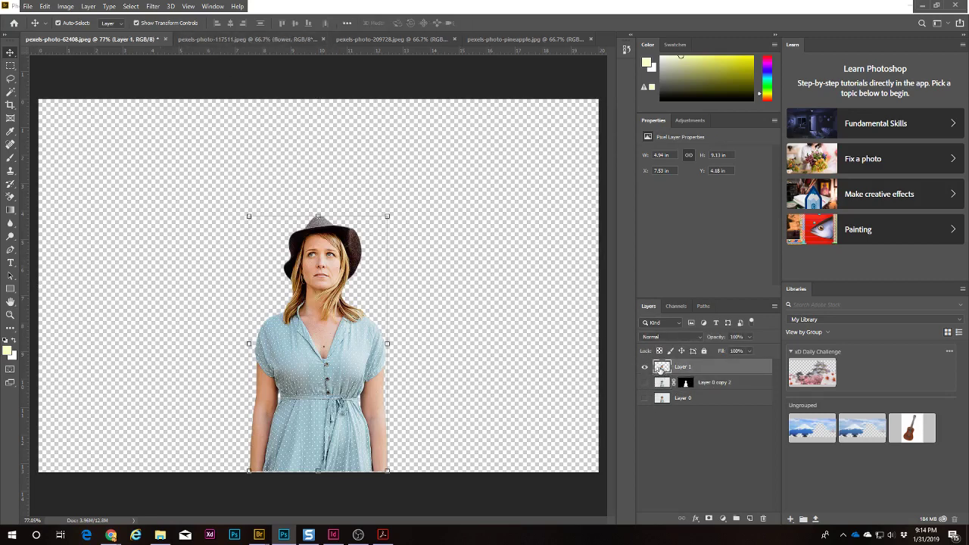
{"action": "left_click", "coordinate": [363, 40]}
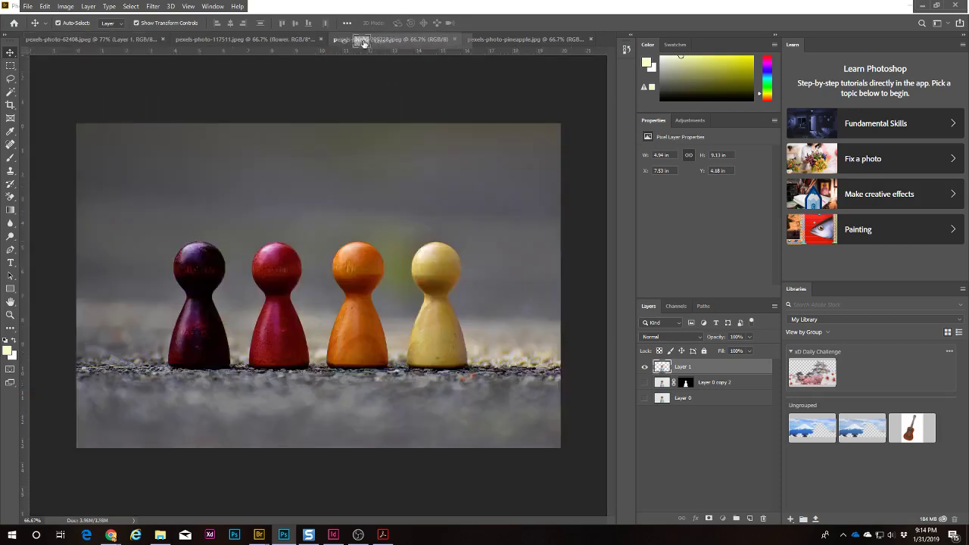
Step: Drag the woman into the TV collage, accept the profile mismatch, and place her left of the TV
{"action": "left_click_drag", "start_coordinate": [363, 41], "coordinate": [227, 225]}
{"action": "left_click", "coordinate": [533, 219]}
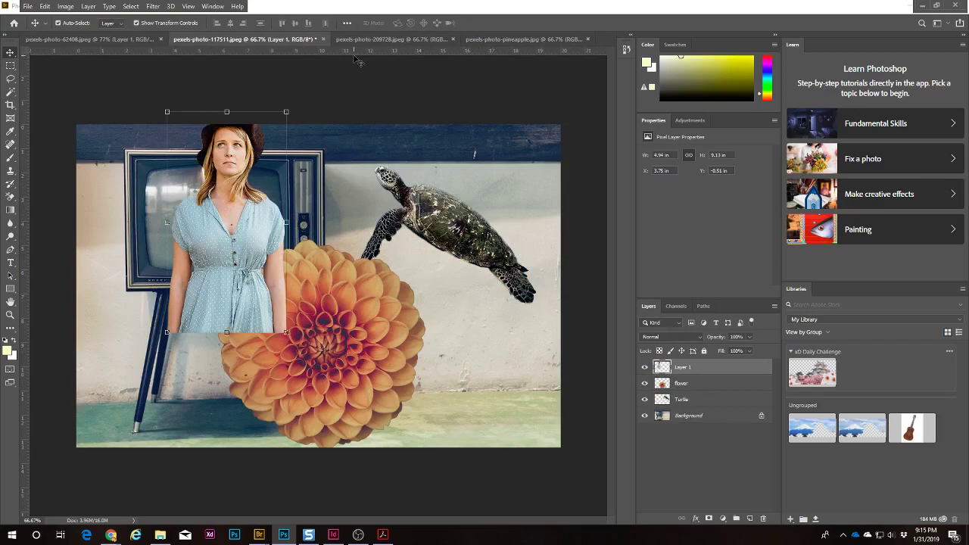
{"action": "left_click_drag", "start_coordinate": [224, 166], "coordinate": [186, 225]}
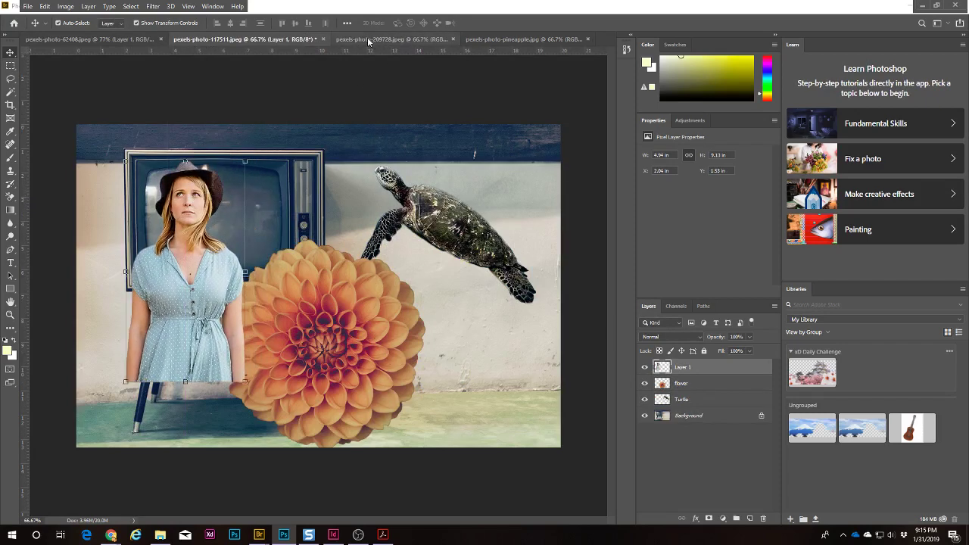
{"action": "left_click", "coordinate": [389, 39]}
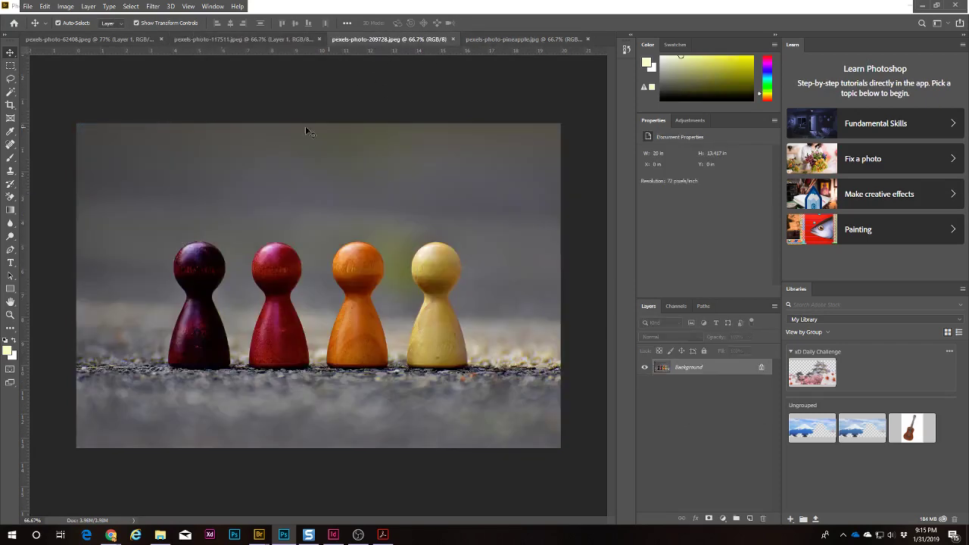
Step: Draw an elliptical selection around the red pawn's round head
{"action": "left_click", "coordinate": [10, 66]}
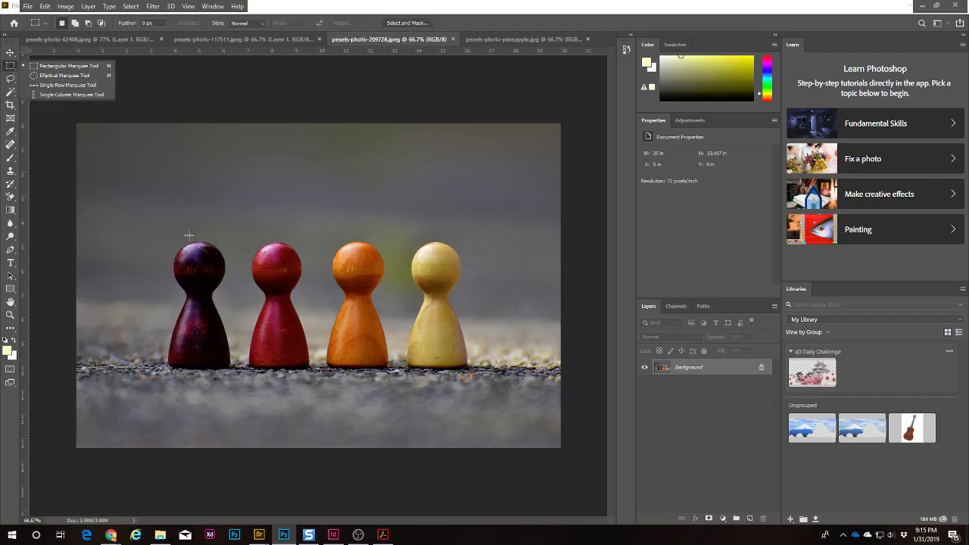
{"action": "left_click", "coordinate": [61, 75]}
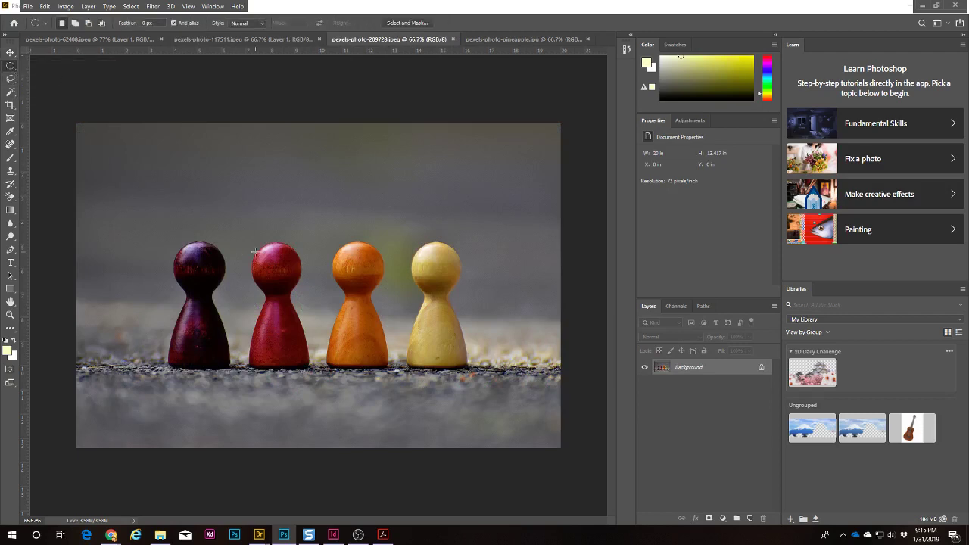
{"action": "left_click_drag", "start_coordinate": [257, 244], "coordinate": [299, 291]}
Step: Switch to the Magnetic Lasso and start tracing the red pawn's left edge
{"action": "left_click", "coordinate": [11, 78]}
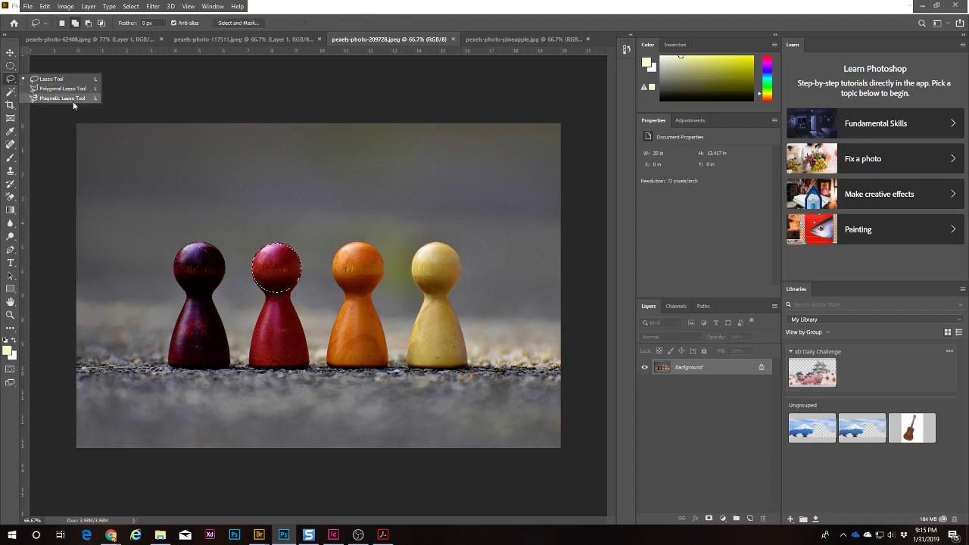
{"action": "left_click", "coordinate": [72, 99]}
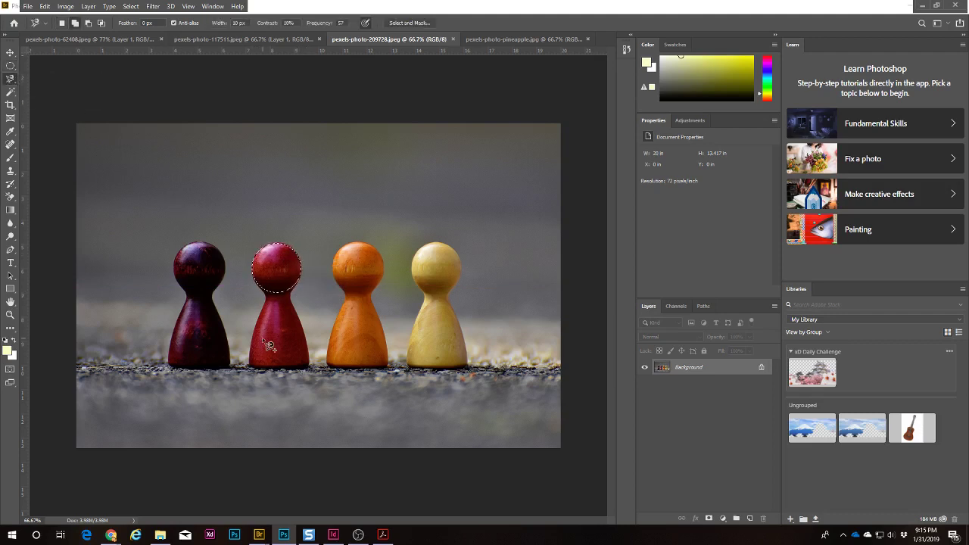
{"action": "left_click", "coordinate": [268, 298]}
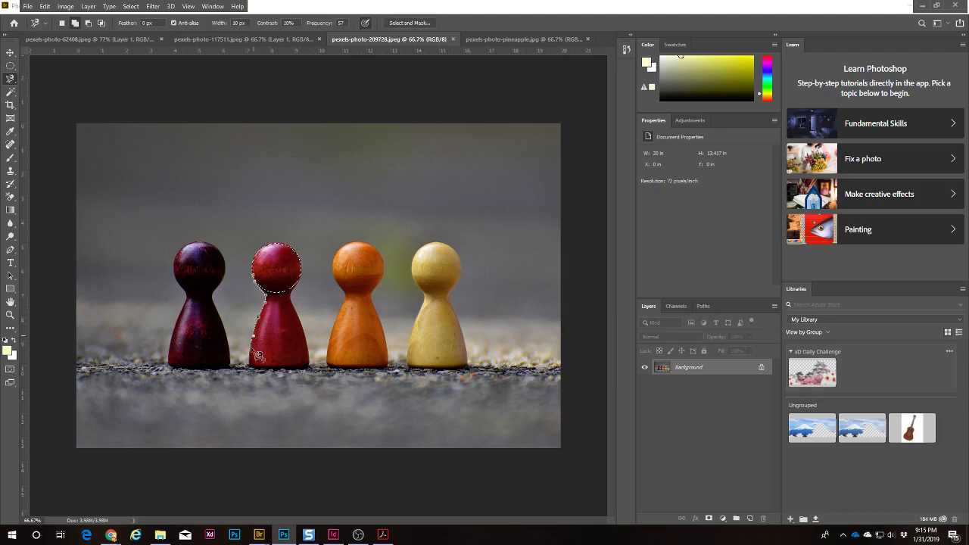
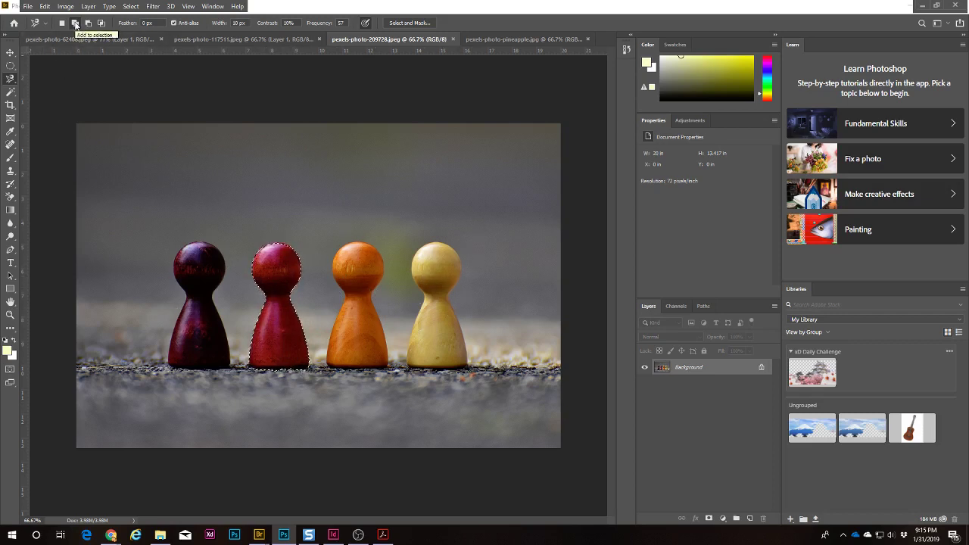
Step: Add an elliptical selection around the orange pawn's head and switch to the Rectangular Marquee
{"action": "key", "text": "m"}
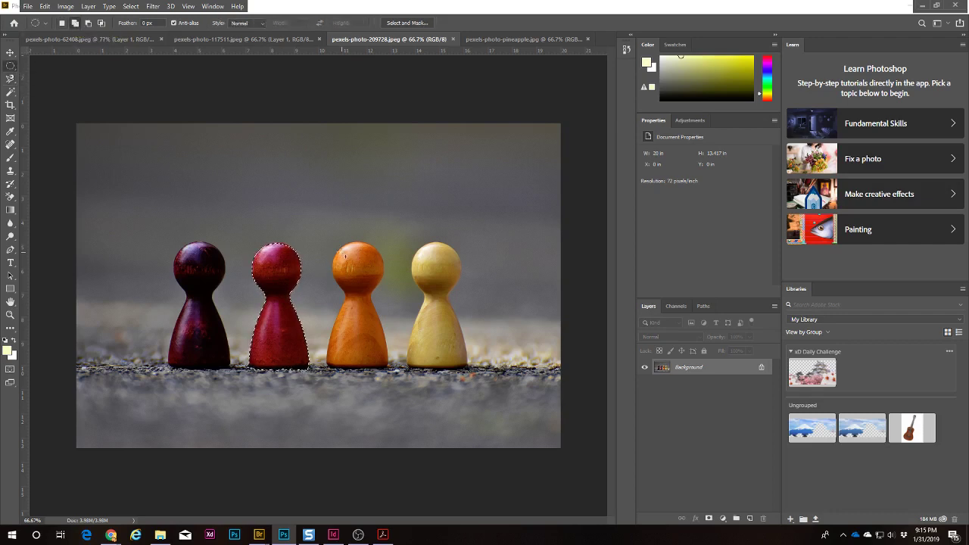
{"action": "left_click_drag", "start_coordinate": [337, 246], "coordinate": [388, 295]}
{"action": "right_click", "coordinate": [11, 65]}
{"action": "left_click", "coordinate": [56, 65]}
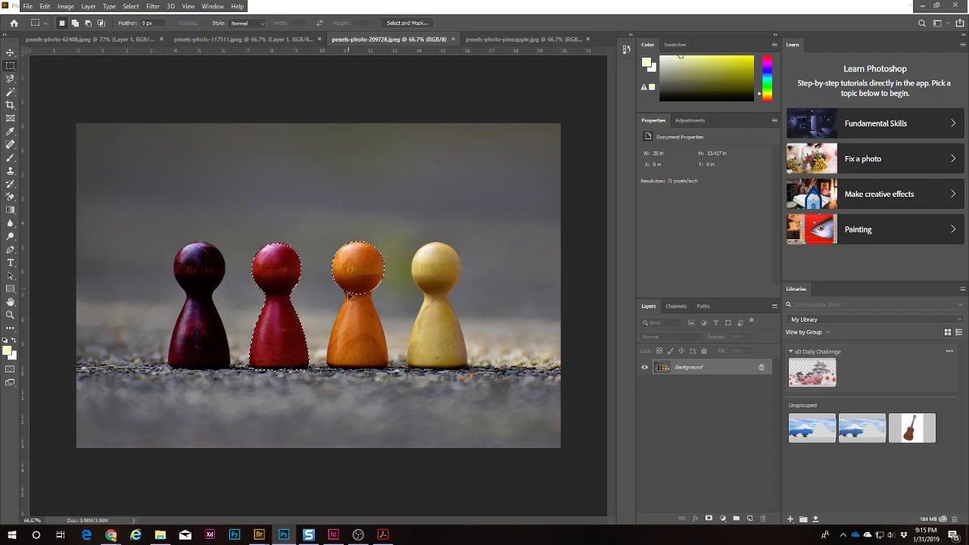
{"action": "left_click_drag", "start_coordinate": [349, 294], "coordinate": [354, 340]}
{"action": "key", "text": "ctrl+z"}
{"action": "right_click", "coordinate": [11, 66]}
{"action": "left_click", "coordinate": [56, 66]}
{"action": "key", "text": "ctrl+z"}
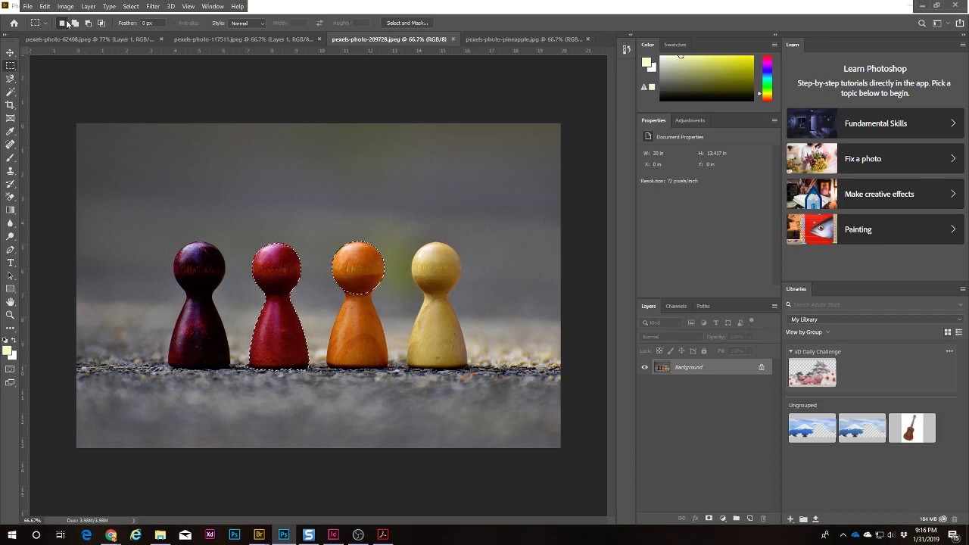
Step: Add rectangles over the orange, yellow and dark red pawn bodies, then apply a layer mask
{"action": "left_click", "coordinate": [75, 23]}
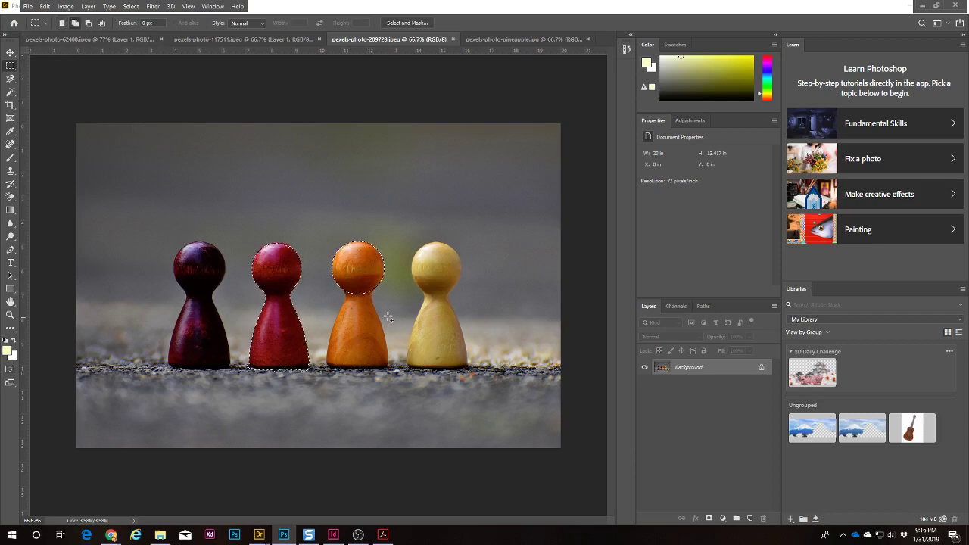
{"action": "left_click_drag", "start_coordinate": [345, 294], "coordinate": [369, 359]}
{"action": "left_click_drag", "start_coordinate": [427, 252], "coordinate": [446, 359]}
{"action": "left_click_drag", "start_coordinate": [188, 252], "coordinate": [210, 360]}
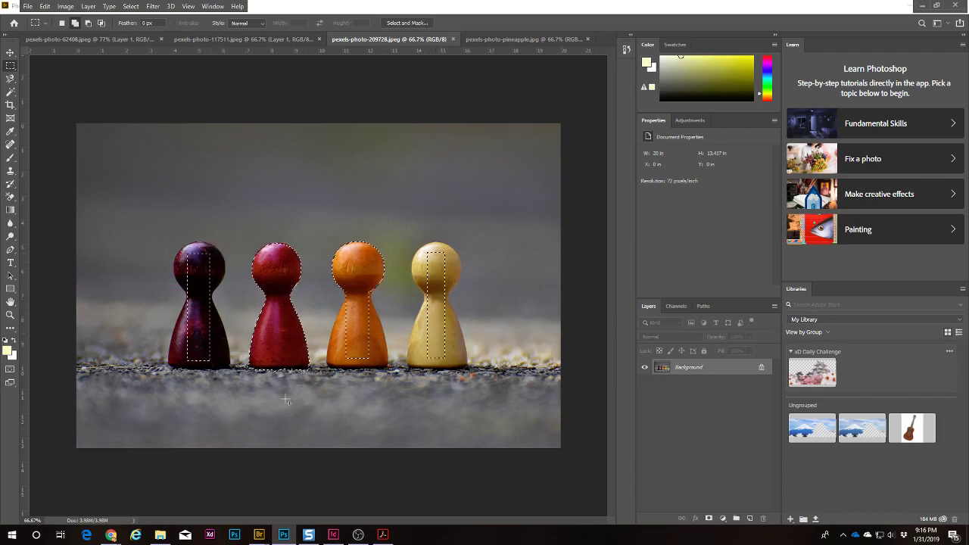
{"action": "left_click", "coordinate": [709, 519]}
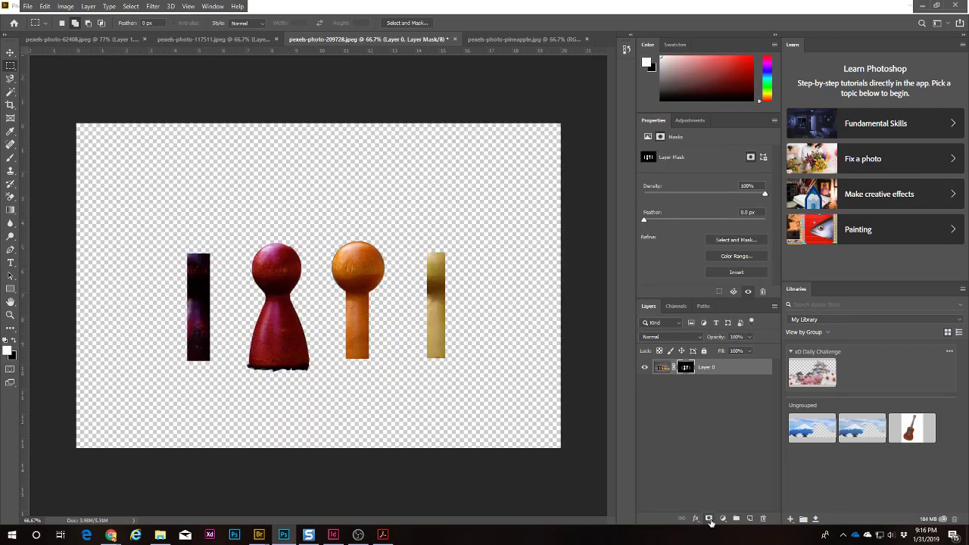
Step: Undo the mask, invert the selection, unlock the layer and delete everything around the pawns
{"action": "key", "text": "ctrl+z"}
{"action": "left_click", "coordinate": [139, 8]}
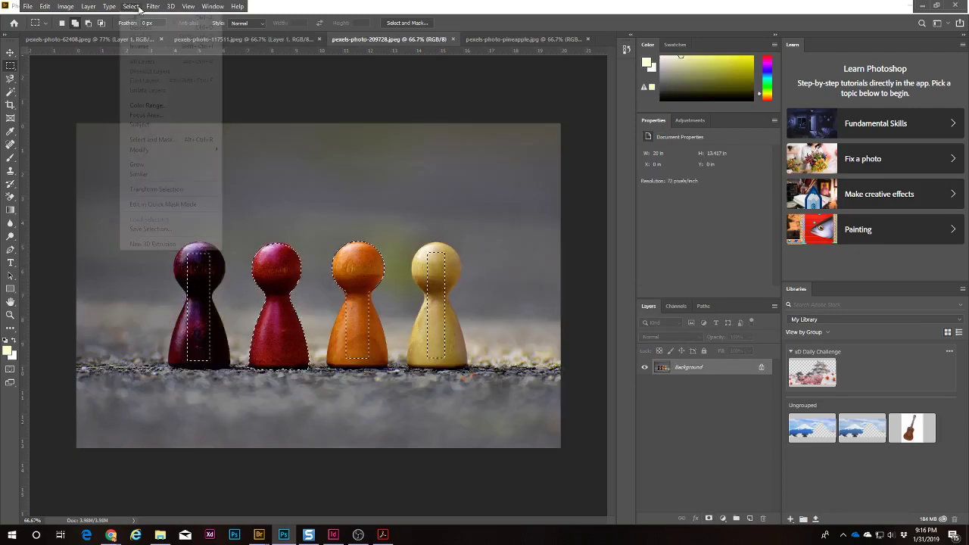
{"action": "left_click", "coordinate": [147, 46]}
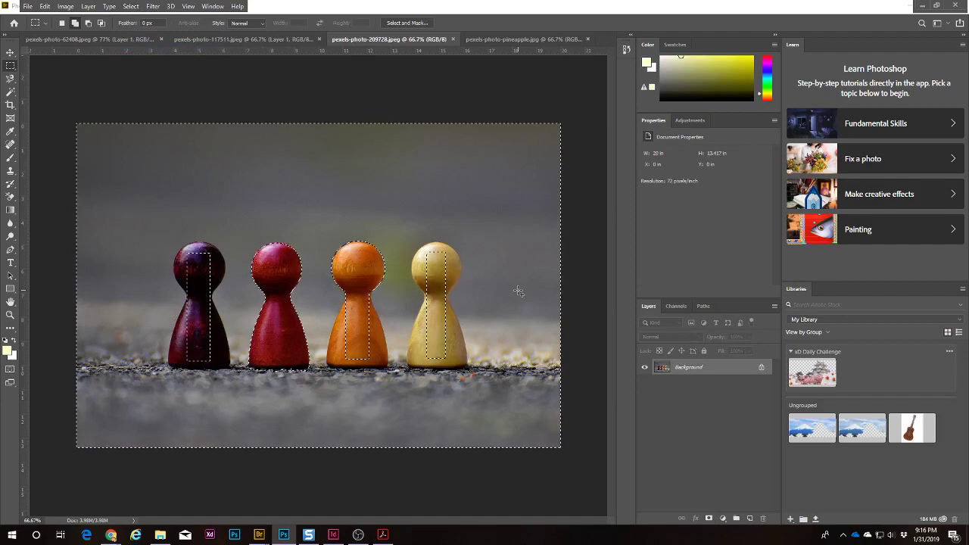
{"action": "key", "text": "shift+BackSpace"}
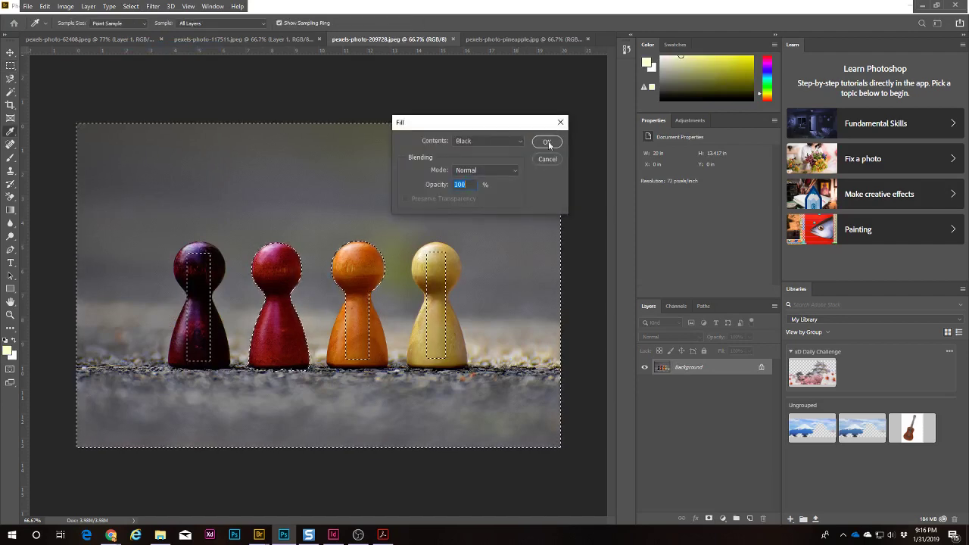
{"action": "key", "text": "Escape"}
{"action": "left_click", "coordinate": [760, 367]}
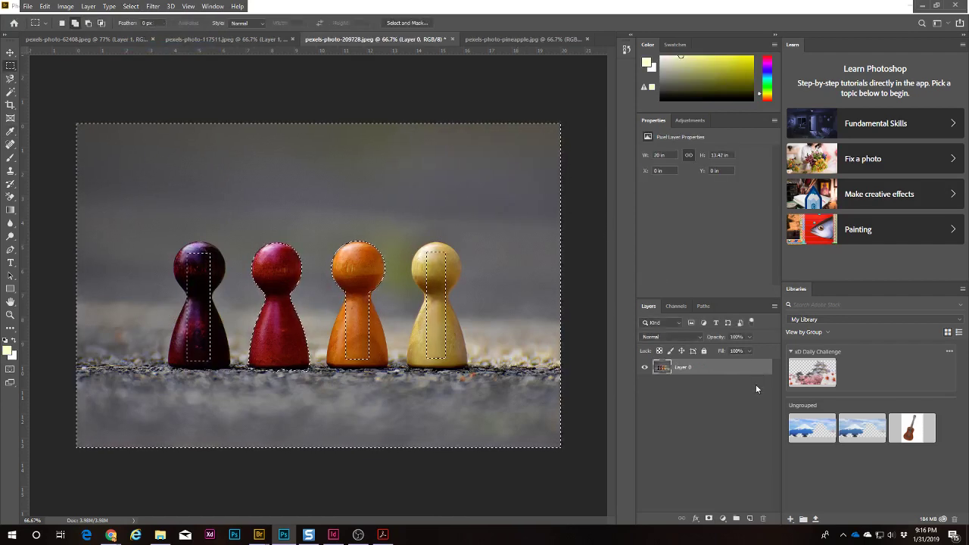
{"action": "key", "text": "Delete"}
{"action": "key", "text": "ctrl+d"}
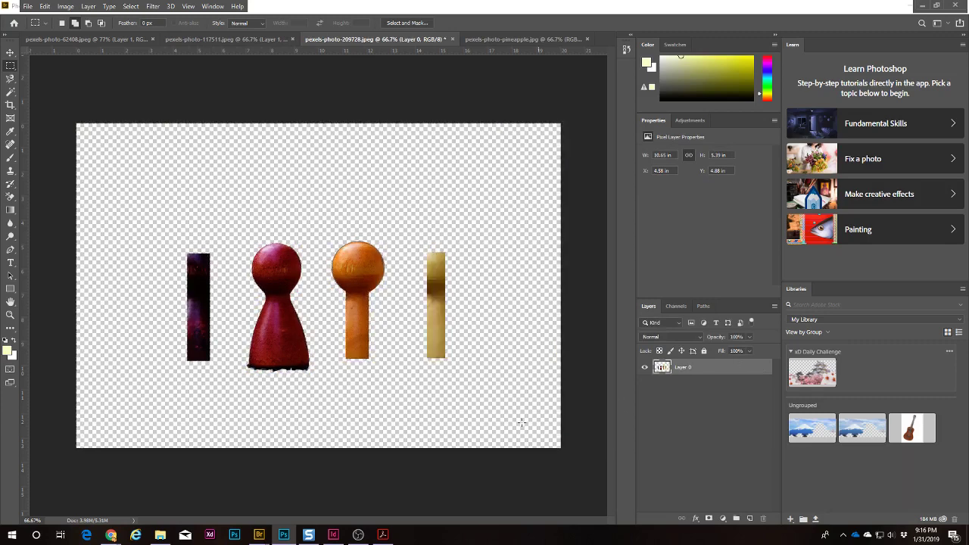
Step: Zoom in to check the red pawn's head edge, then fit the whole image back in view
{"action": "key", "text": "z"}
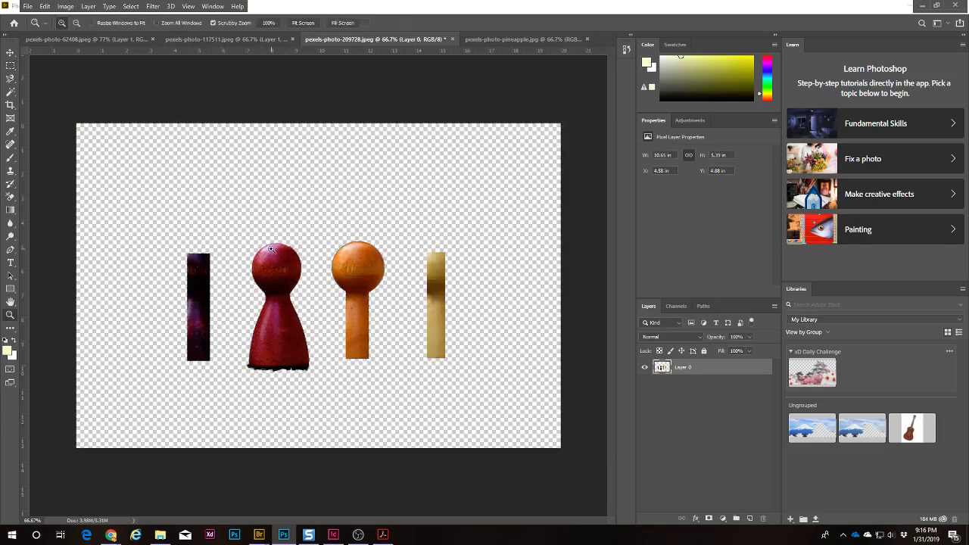
{"action": "left_click_drag", "start_coordinate": [279, 257], "coordinate": [384, 214]}
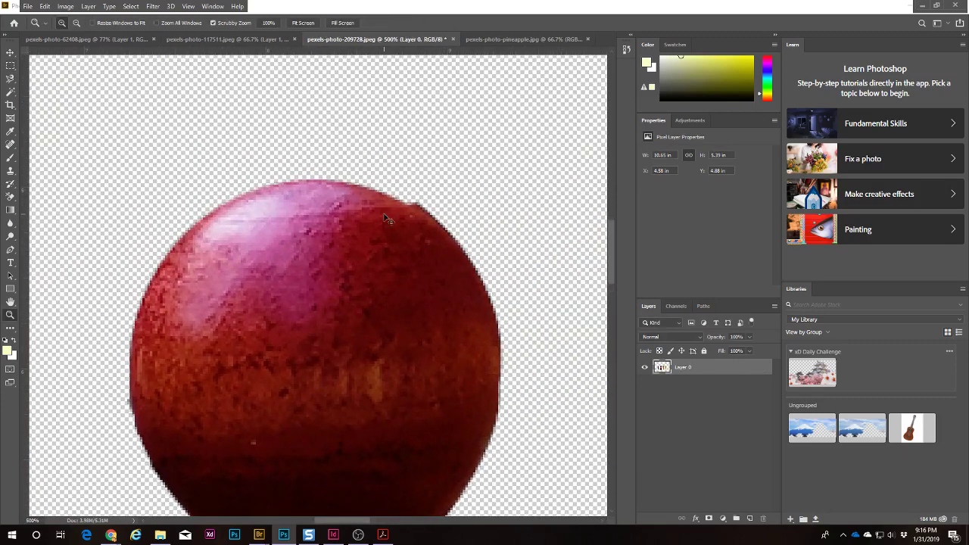
{"action": "key", "text": "ctrl+0"}
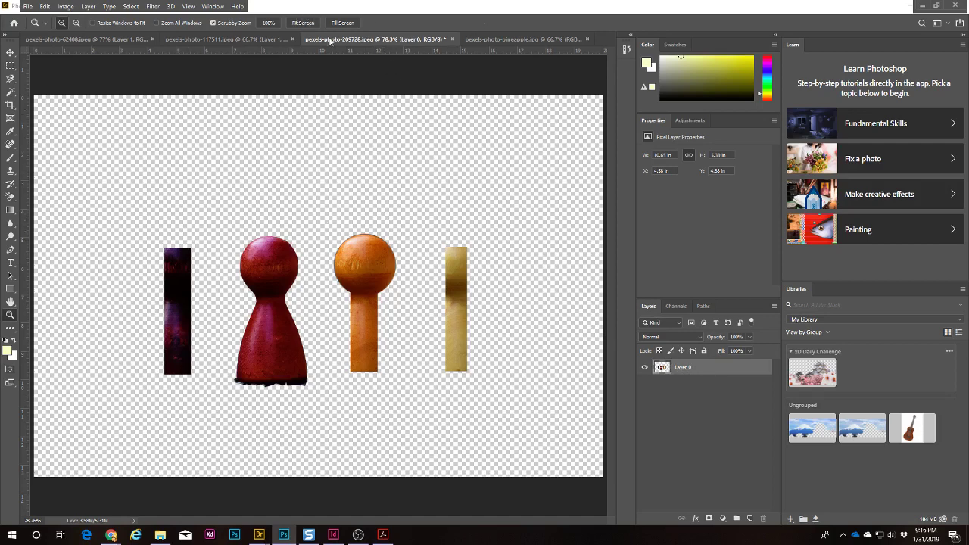
{"action": "key", "text": "v"}
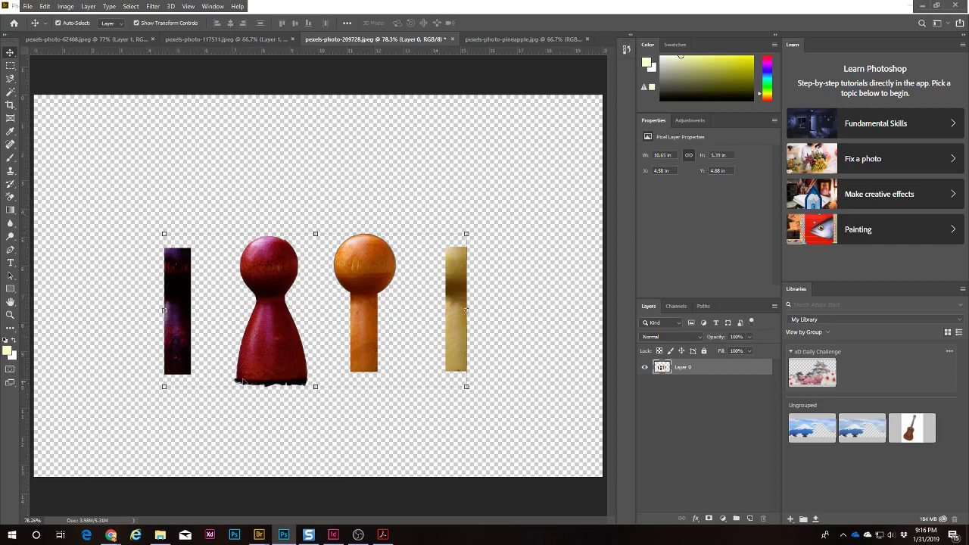
Step: Drag the pawn layer into the TV collage, accept the profile conversion, and move it onto the flower
{"action": "left_click_drag", "start_coordinate": [662, 369], "coordinate": [340, 154]}
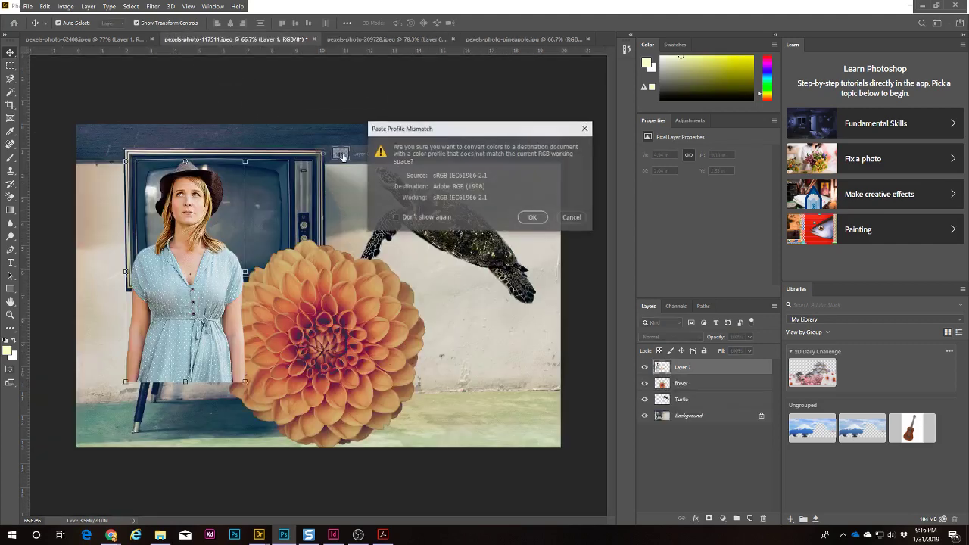
{"action": "left_click", "coordinate": [535, 218]}
{"action": "left_click_drag", "start_coordinate": [410, 157], "coordinate": [396, 254]}
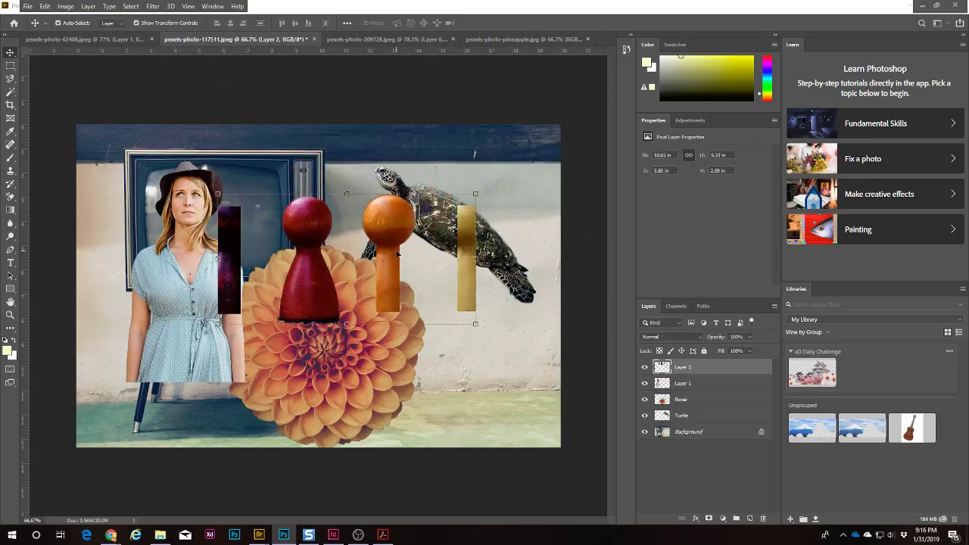
{"action": "left_click", "coordinate": [536, 83]}
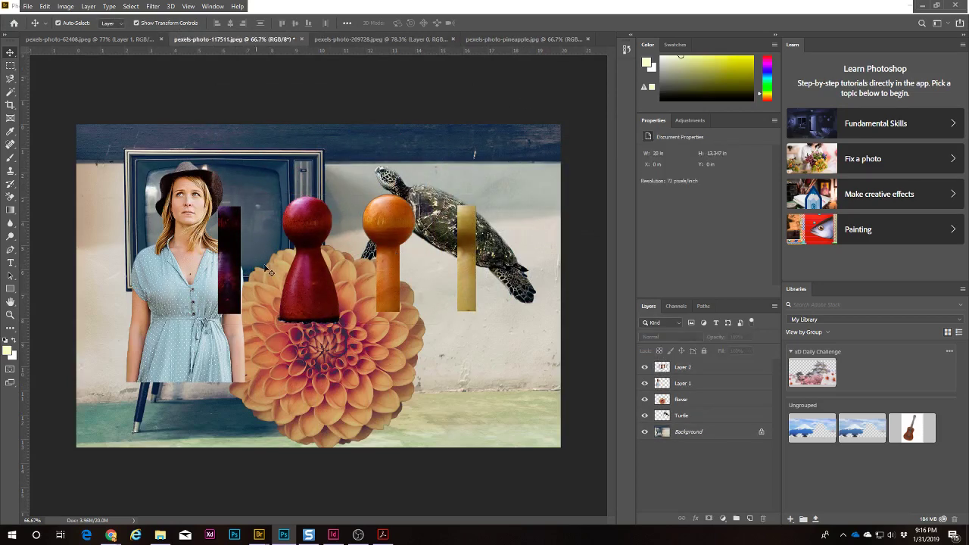
Step: Close the pawn photo and the woman photo without saving
{"action": "left_click", "coordinate": [484, 42]}
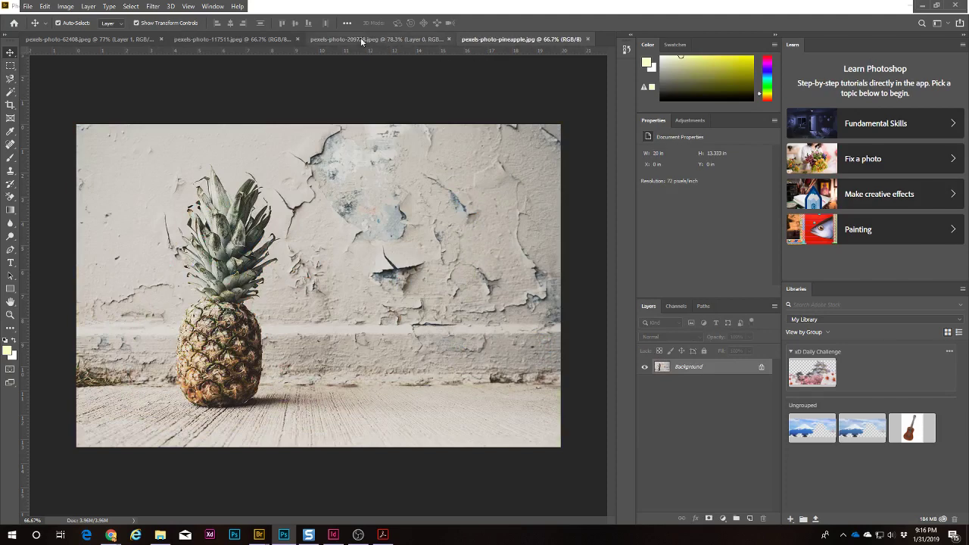
{"action": "left_click", "coordinate": [442, 40]}
{"action": "left_click", "coordinate": [452, 39]}
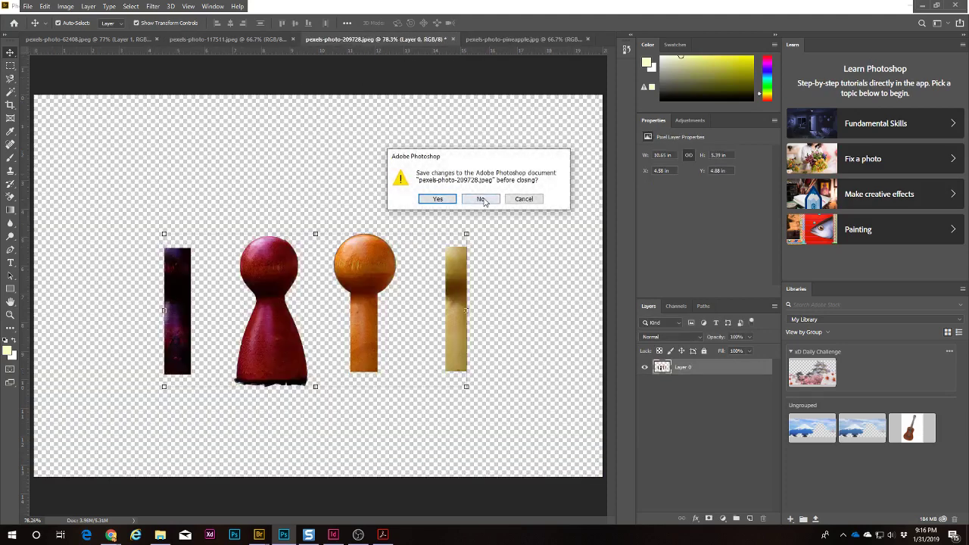
{"action": "left_click", "coordinate": [477, 202]}
{"action": "left_click", "coordinate": [66, 40]}
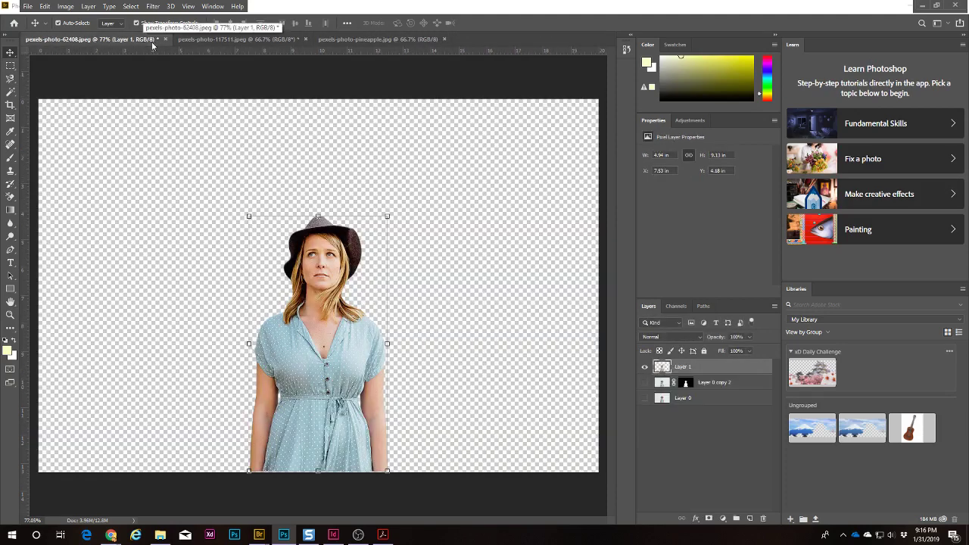
{"action": "left_click", "coordinate": [165, 39]}
{"action": "left_click", "coordinate": [480, 199]}
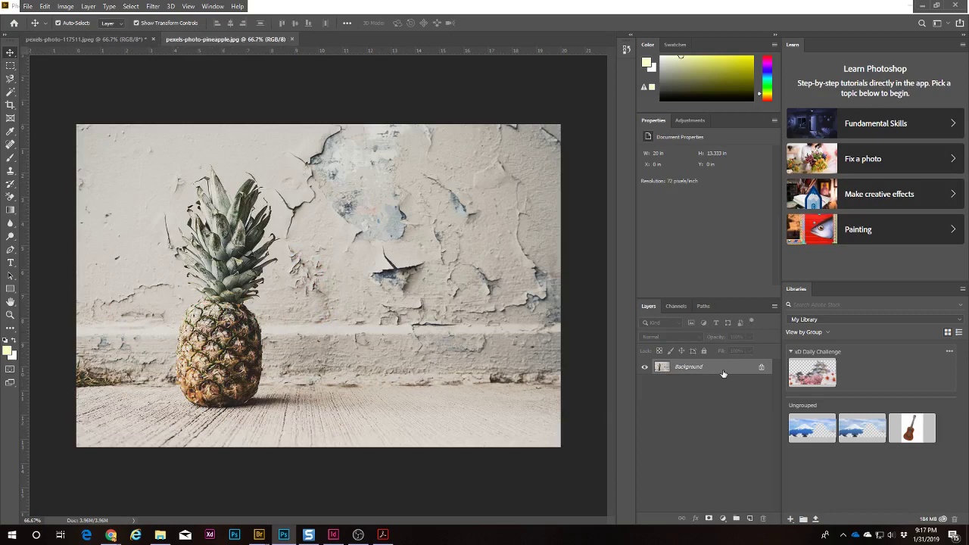
Step: Unlock the pineapple background as Layer 0, duplicate it, and rename the copy 'pineapple'
{"action": "left_click", "coordinate": [760, 368]}
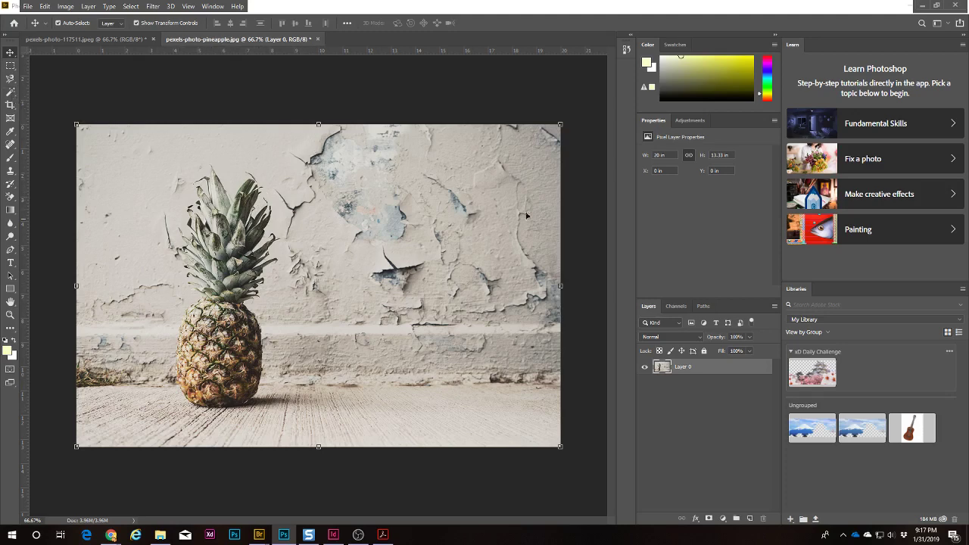
{"action": "left_click", "coordinate": [590, 145]}
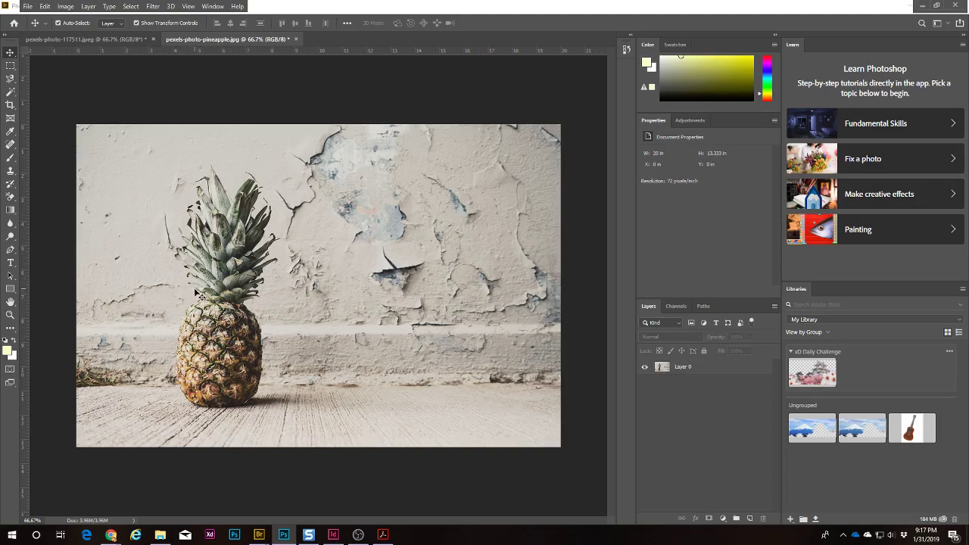
{"action": "left_click", "coordinate": [699, 369]}
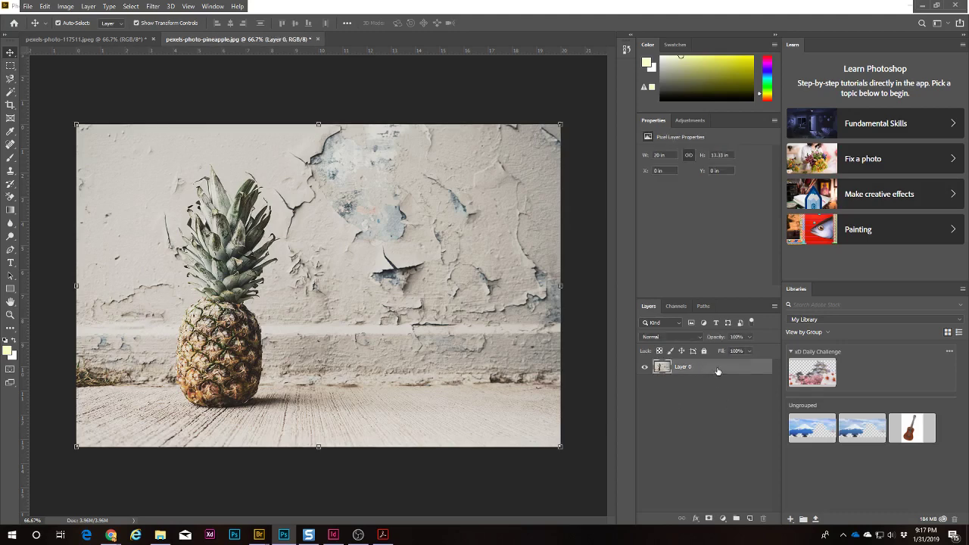
{"action": "left_click_drag", "start_coordinate": [718, 371], "coordinate": [718, 367]}
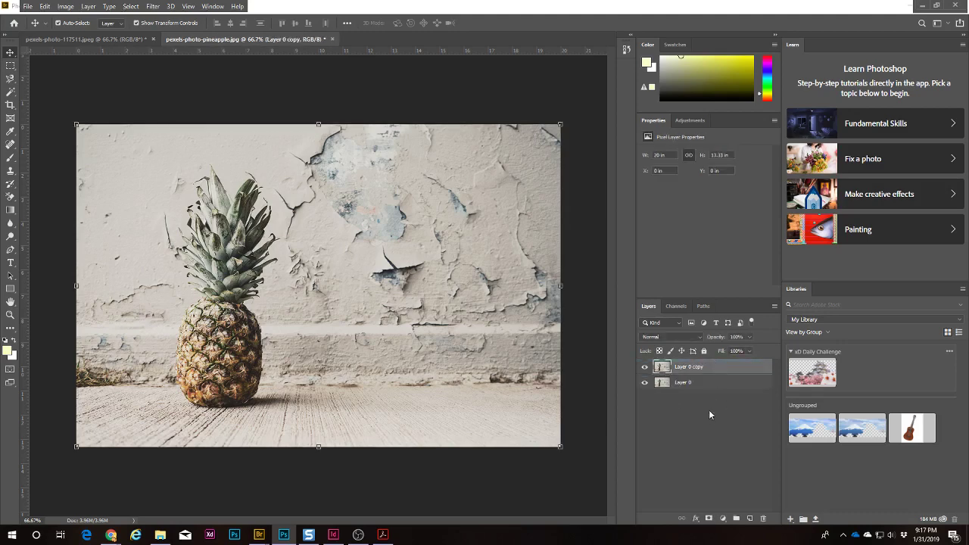
{"action": "double_click", "coordinate": [691, 368]}
{"action": "type", "text": "pineapple"}
{"action": "key", "text": "Return"}
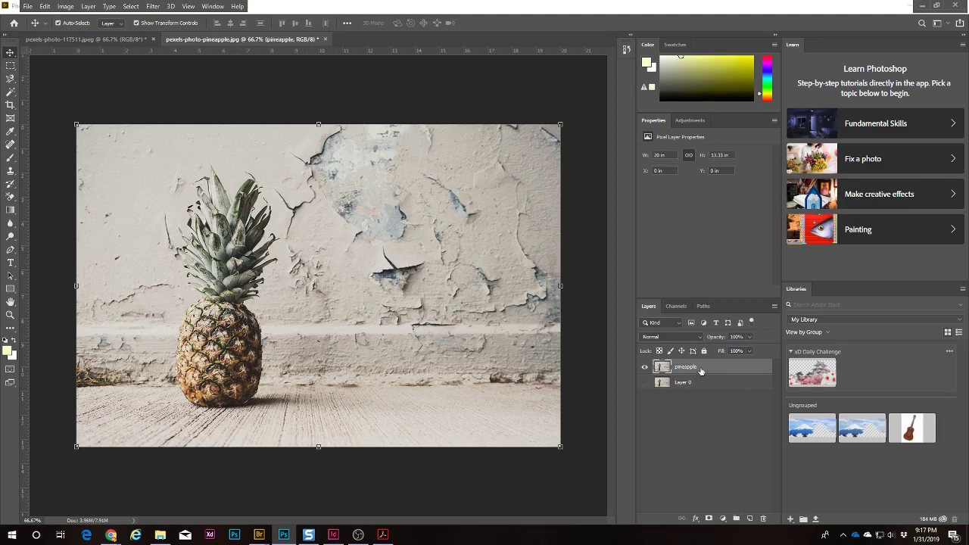
Step: Duplicate the pineapple layer and set the pineapple copy's blend mode to Multiply
{"action": "right_click", "coordinate": [717, 367]}
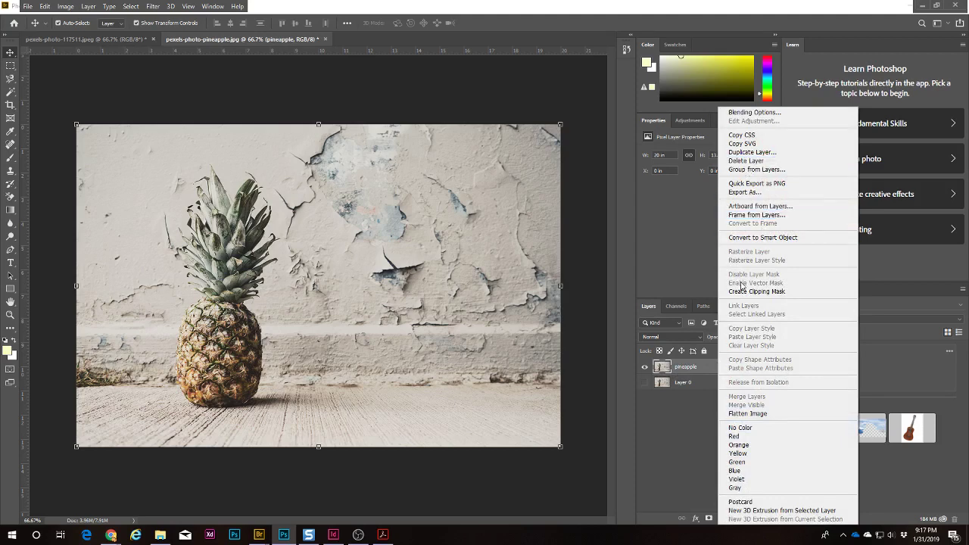
{"action": "left_click", "coordinate": [754, 154]}
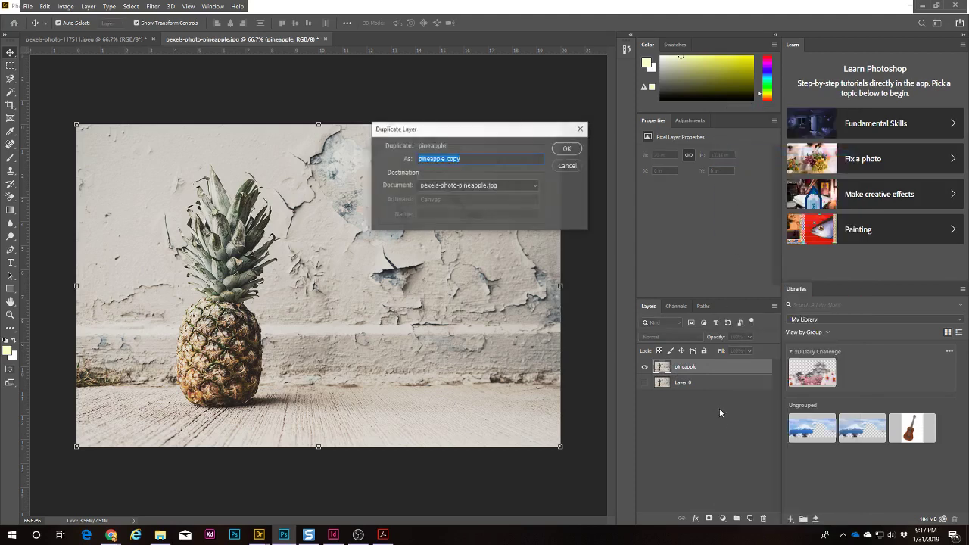
{"action": "left_click", "coordinate": [566, 149]}
{"action": "left_click", "coordinate": [701, 450]}
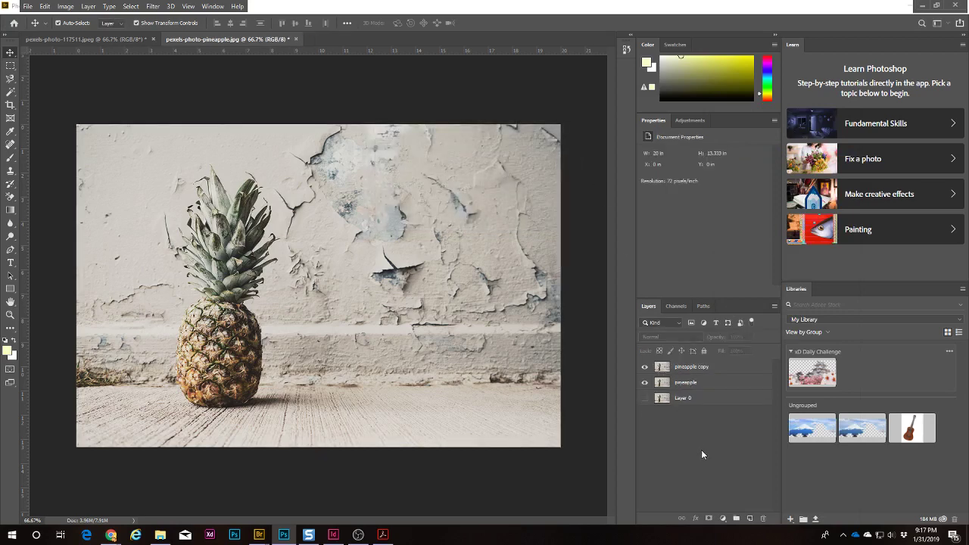
{"action": "left_click", "coordinate": [704, 368]}
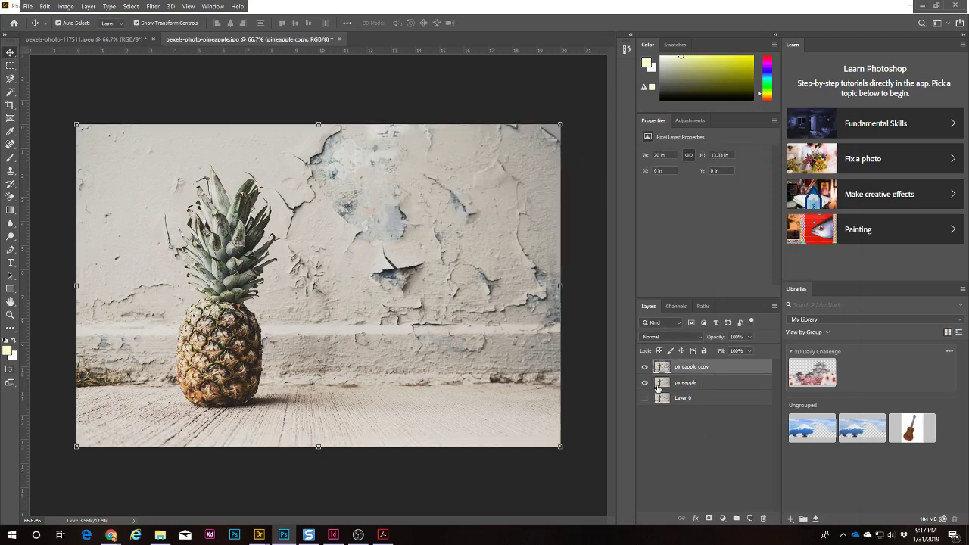
{"action": "left_click", "coordinate": [700, 338]}
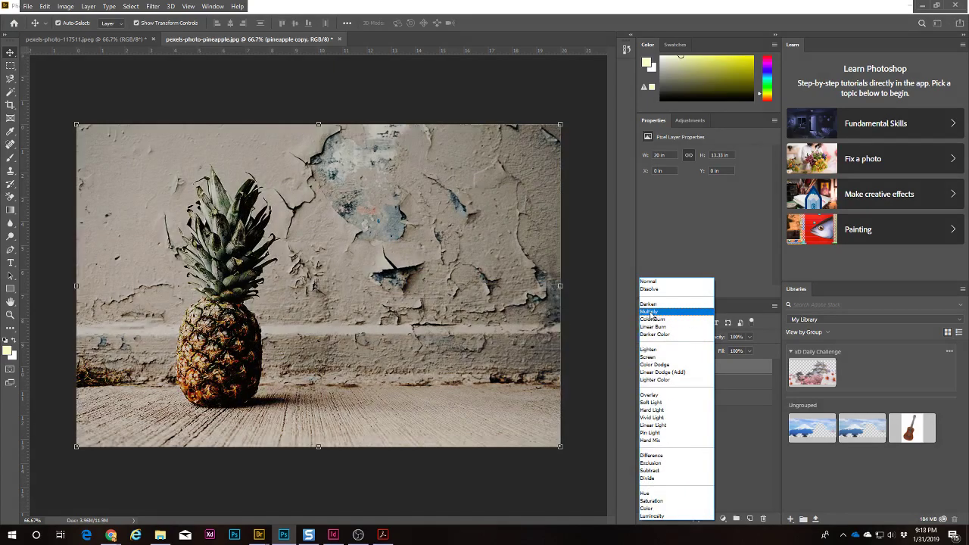
{"action": "left_click", "coordinate": [651, 312]}
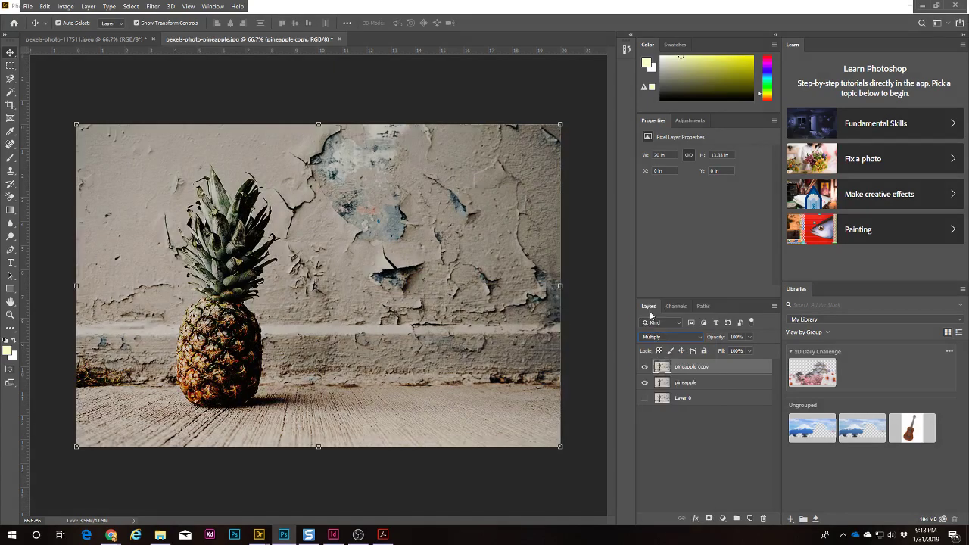
Step: Toggle the Multiply copy's visibility several times to compare the darker result
{"action": "left_click", "coordinate": [644, 367]}
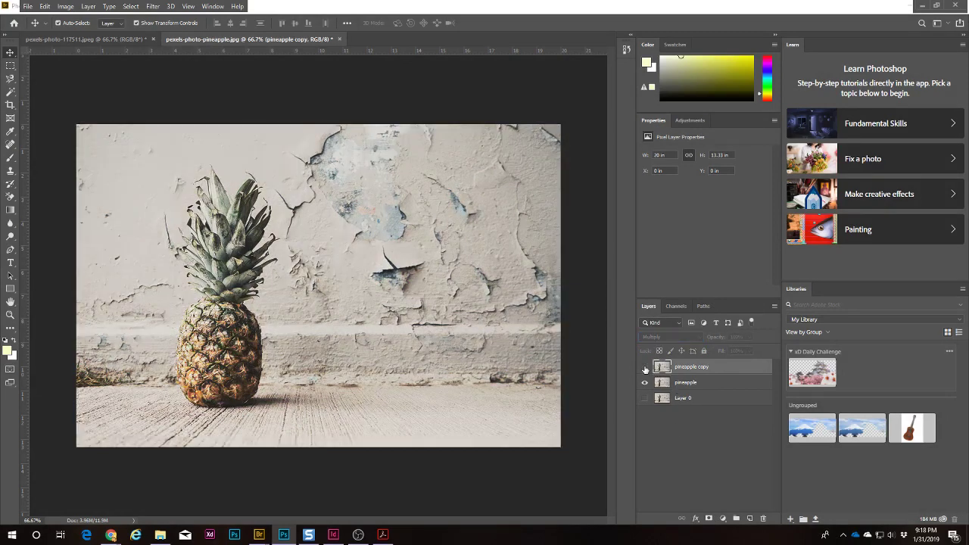
{"action": "left_click", "coordinate": [644, 367]}
{"action": "left_click", "coordinate": [645, 368]}
{"action": "left_click", "coordinate": [644, 368]}
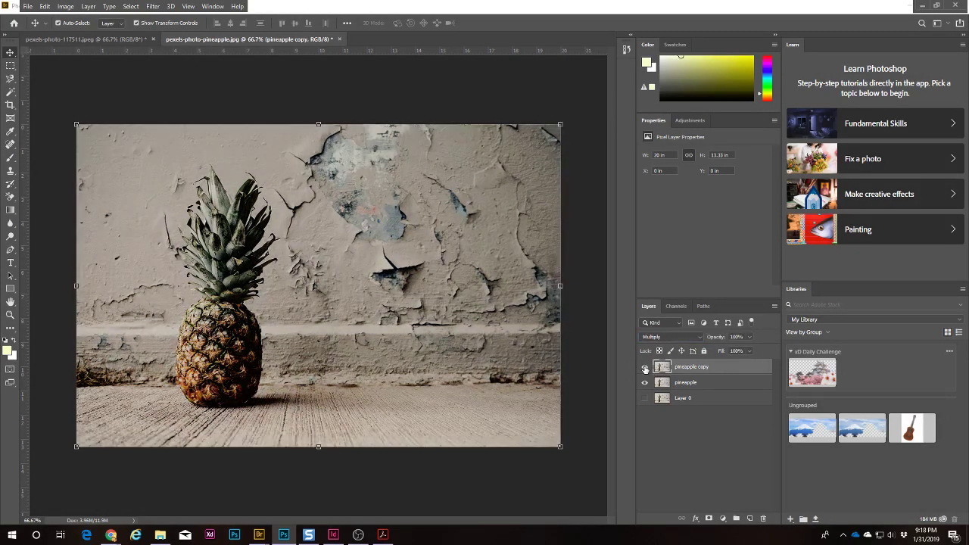
{"action": "left_click", "coordinate": [644, 368]}
{"action": "left_click", "coordinate": [644, 368]}
Step: Quick-select the pineapple on the copy layer with a smaller brush, adding the crown leaves and left side
{"action": "left_click", "coordinate": [709, 470]}
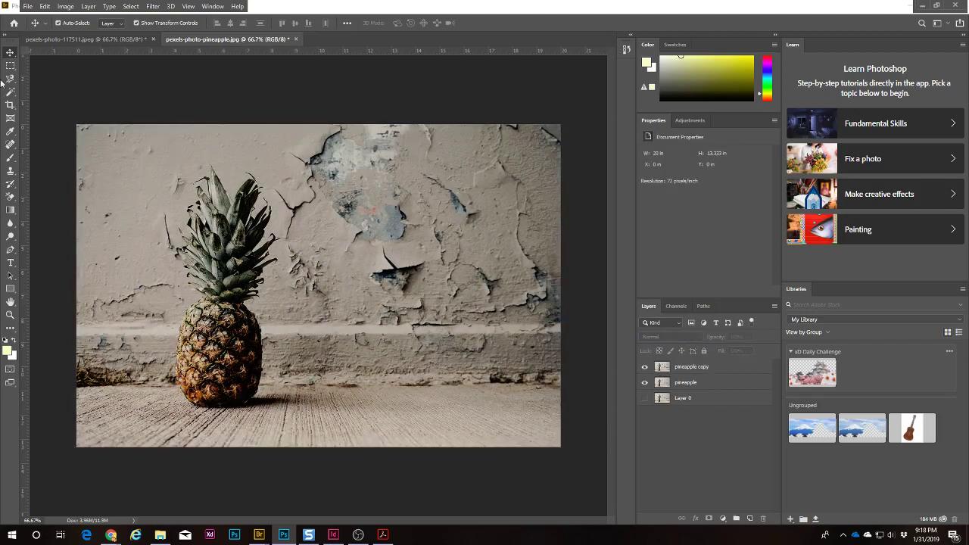
{"action": "left_click", "coordinate": [9, 94]}
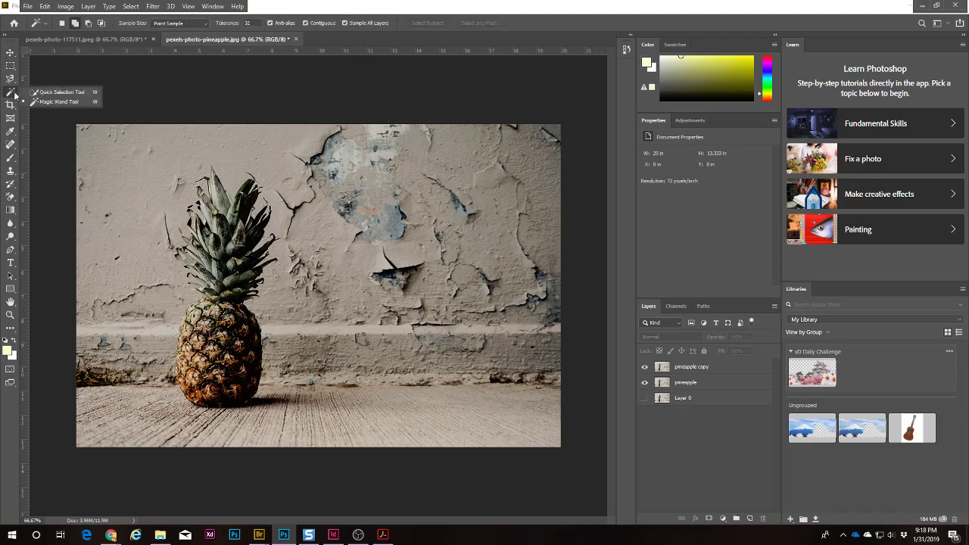
{"action": "left_click", "coordinate": [662, 370]}
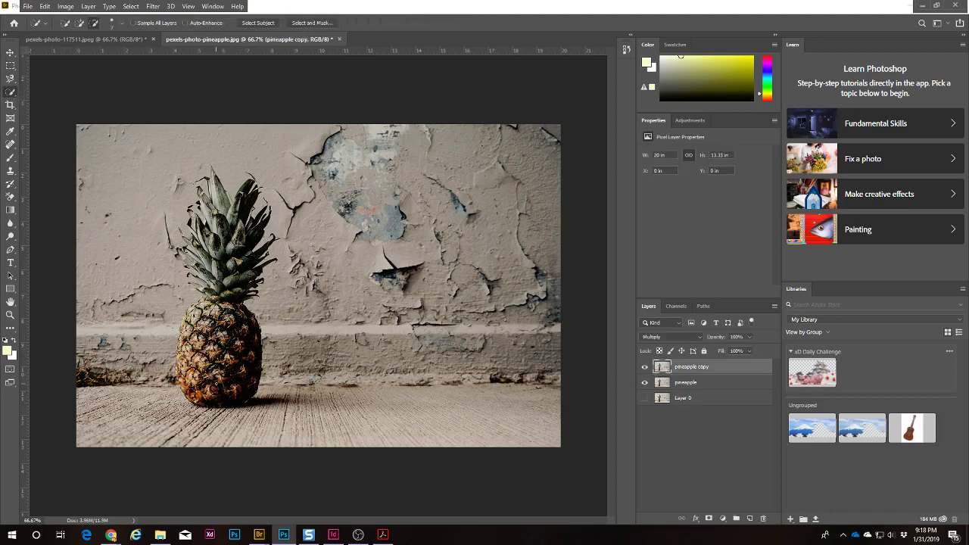
{"action": "mouse_move", "coordinate": [216, 386]}
{"action": "left_mouse_down"}
{"action": "mouse_move", "coordinate": [214, 289]}
{"action": "mouse_move", "coordinate": [228, 232]}
{"action": "left_mouse_up"}
{"action": "key", "text": "bracketleft"}
{"action": "key", "text": "bracketleft"}
{"action": "key", "text": "bracketleft"}
{"action": "left_click", "coordinate": [80, 23]}
{"action": "mouse_move", "coordinate": [214, 202]}
{"action": "left_mouse_down"}
{"action": "mouse_move", "coordinate": [224, 229]}
{"action": "mouse_move", "coordinate": [210, 213]}
{"action": "mouse_move", "coordinate": [203, 271]}
{"action": "mouse_move", "coordinate": [235, 247]}
{"action": "mouse_move", "coordinate": [245, 203]}
{"action": "mouse_move", "coordinate": [218, 185]}
{"action": "left_mouse_up"}
{"action": "mouse_move", "coordinate": [203, 282]}
{"action": "left_mouse_down"}
{"action": "mouse_move", "coordinate": [184, 371]}
{"action": "mouse_move", "coordinate": [195, 394]}
{"action": "mouse_move", "coordinate": [171, 388]}
{"action": "mouse_move", "coordinate": [188, 341]}
{"action": "mouse_move", "coordinate": [173, 287]}
{"action": "mouse_move", "coordinate": [100, 316]}
{"action": "left_mouse_up"}
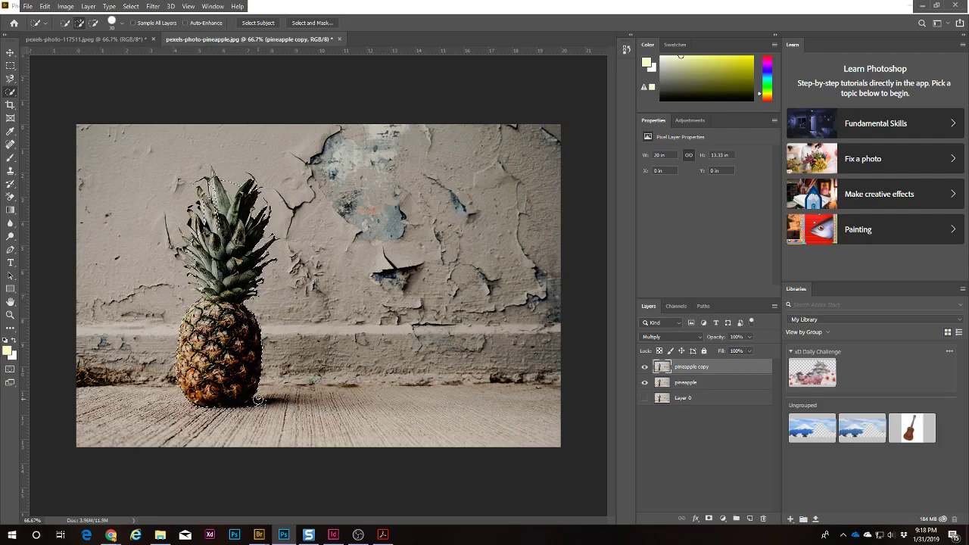
Step: Zoom in to 300% on the pineapple crown's leaf tips
{"action": "key", "text": "z"}
{"action": "left_click", "coordinate": [219, 177]}
{"action": "left_click", "coordinate": [219, 177]}
{"action": "left_click", "coordinate": [219, 177]}
{"action": "left_click_drag", "start_coordinate": [219, 178], "coordinate": [399, 294]}
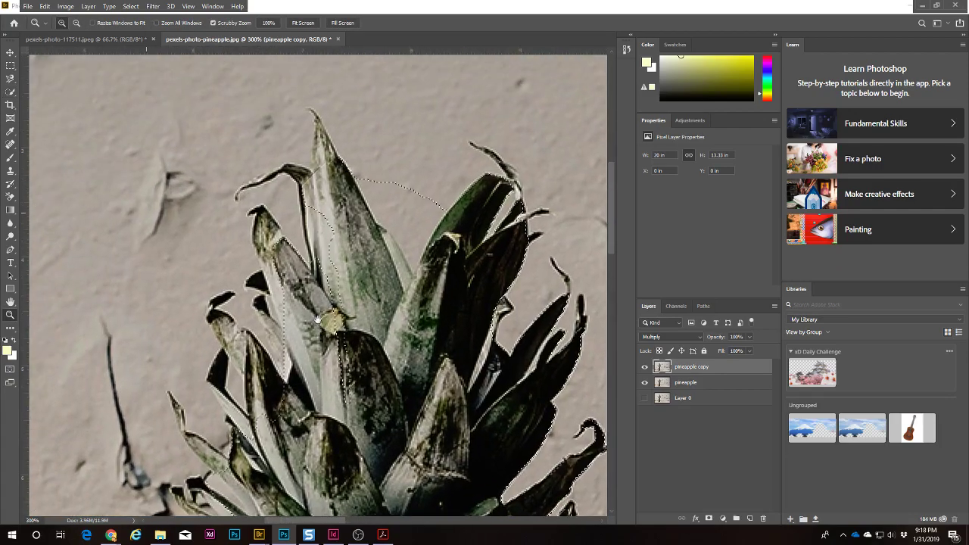
{"action": "left_click", "coordinate": [11, 78]}
{"action": "left_click", "coordinate": [55, 89]}
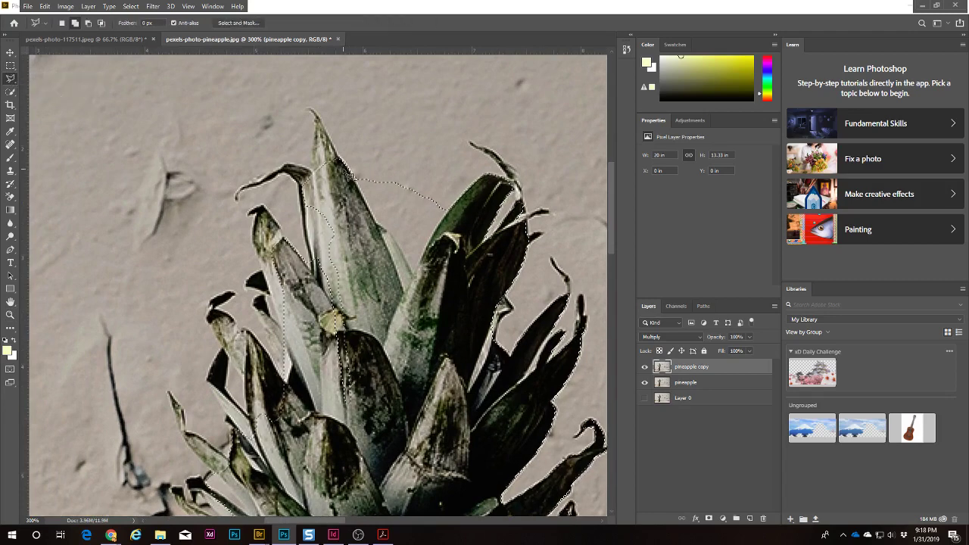
{"action": "left_click", "coordinate": [314, 114]}
{"action": "left_click", "coordinate": [311, 174]}
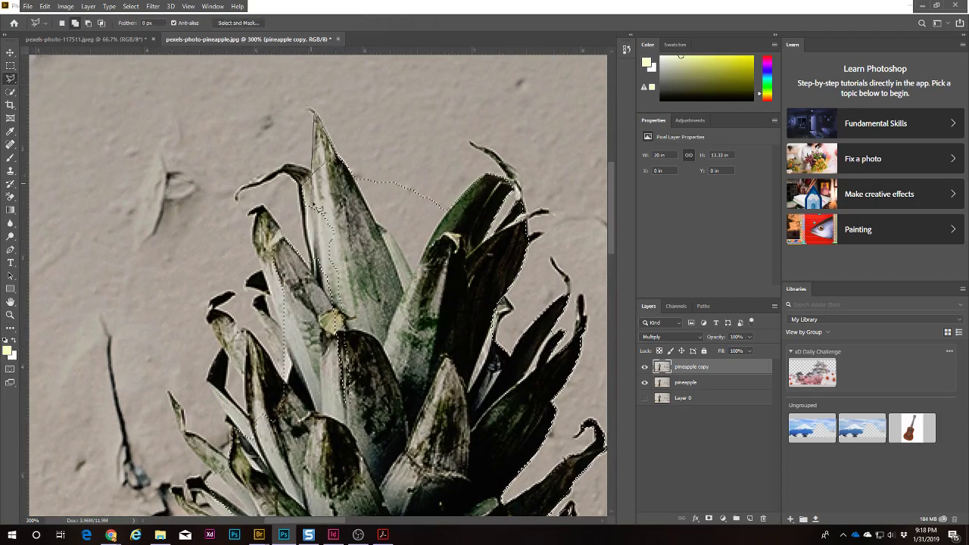
{"action": "left_click", "coordinate": [315, 214]}
{"action": "left_click", "coordinate": [346, 219]}
{"action": "key", "text": "Escape"}
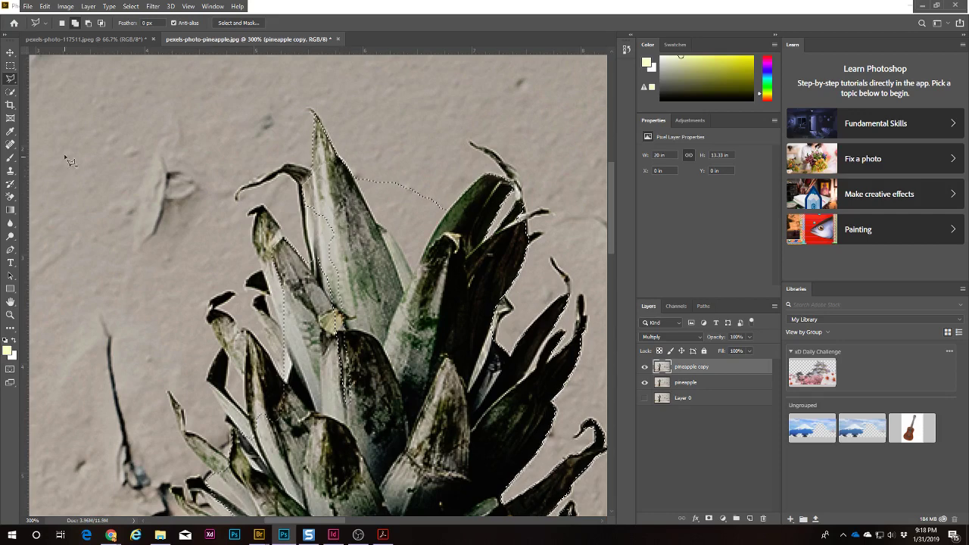
{"action": "left_click", "coordinate": [10, 77]}
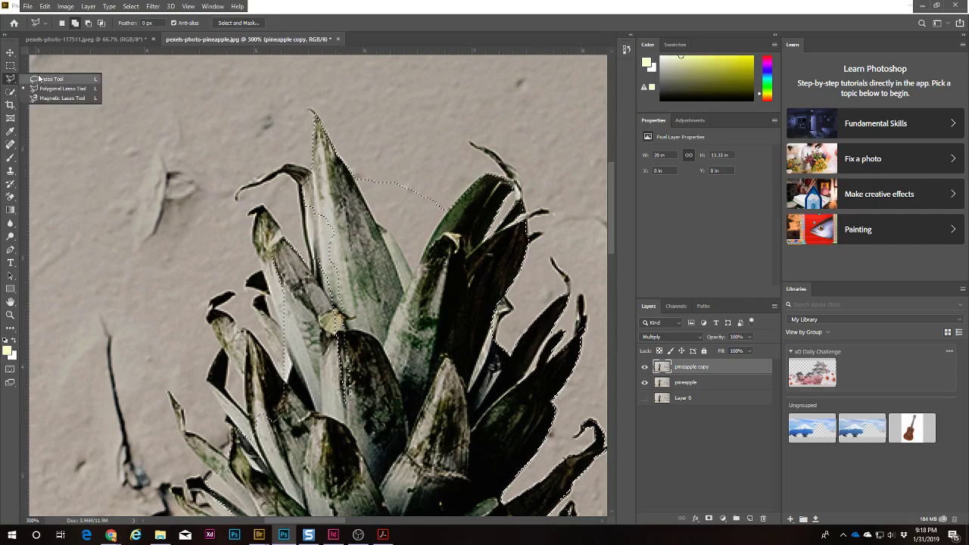
{"action": "left_click", "coordinate": [10, 66]}
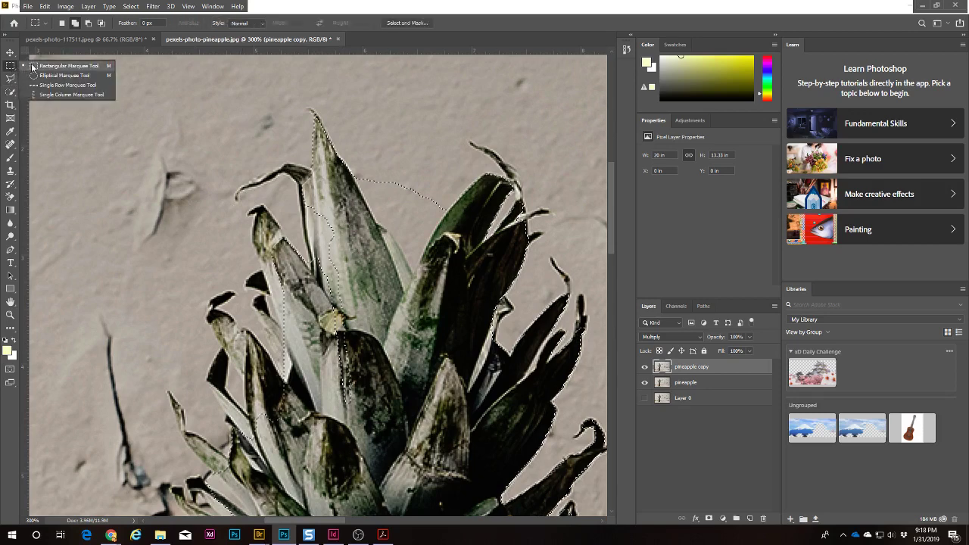
{"action": "left_click", "coordinate": [10, 78]}
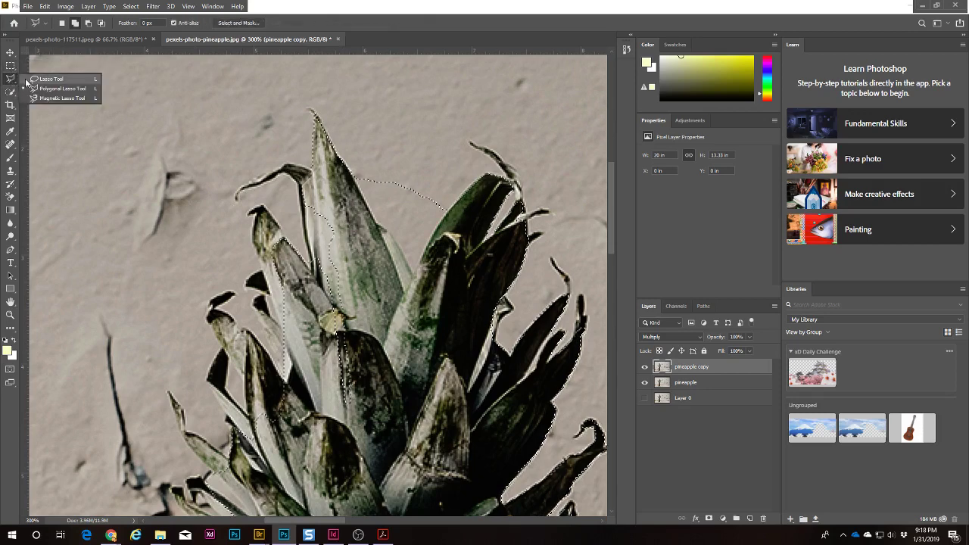
{"action": "left_click", "coordinate": [10, 91]}
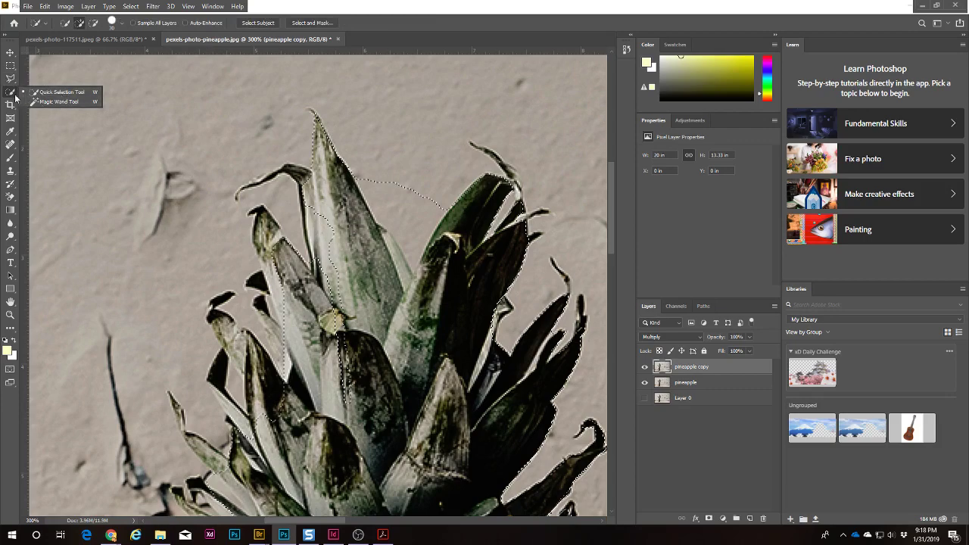
{"action": "left_click", "coordinate": [11, 93]}
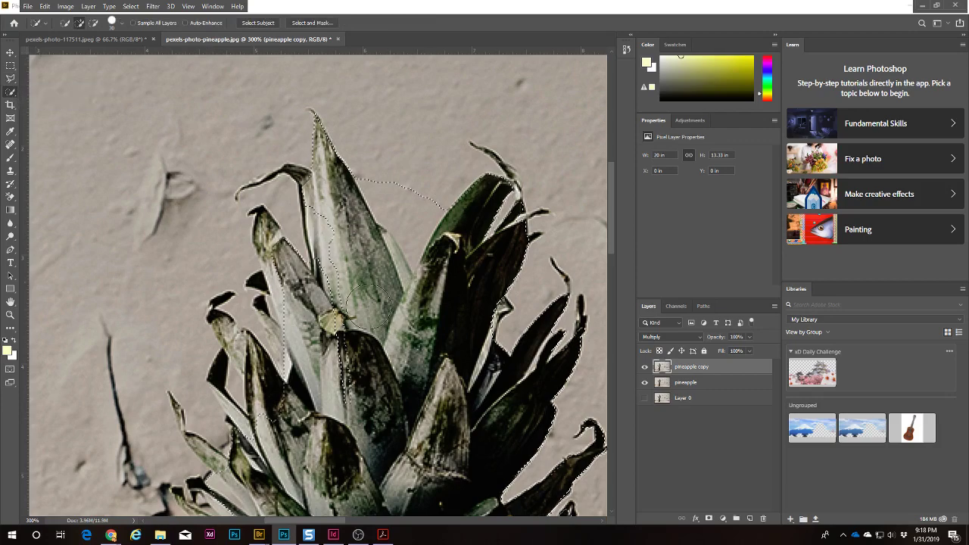
{"action": "key", "text": "ctrl+0"}
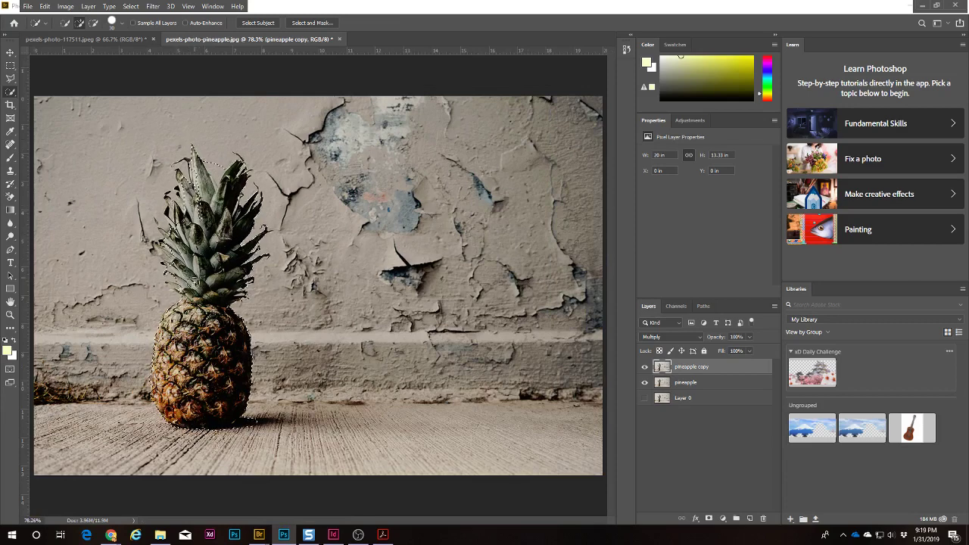
Step: Close the pineapple photo unsaved, then shrink the game pieces to about 39% inside the TV screen
{"action": "left_click", "coordinate": [339, 39]}
{"action": "left_click", "coordinate": [479, 200]}
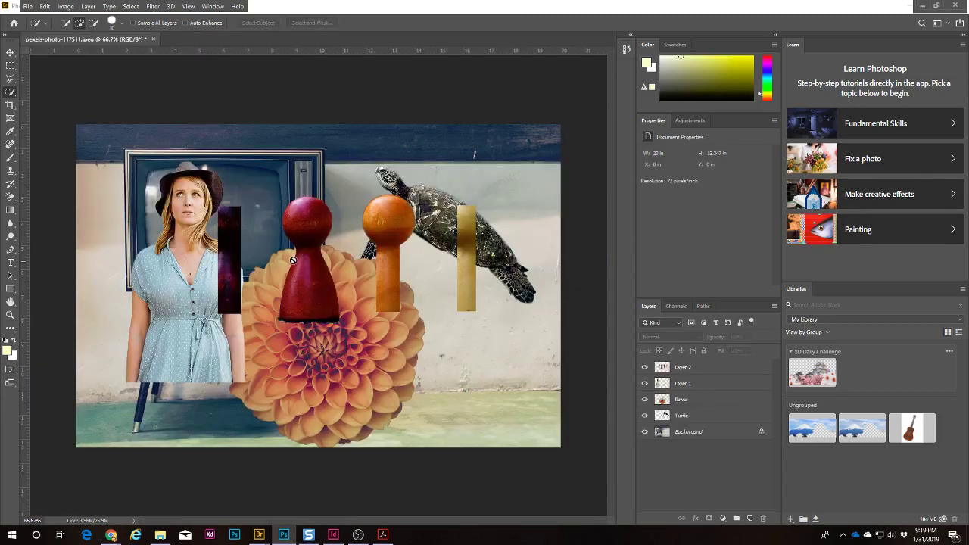
{"action": "key", "text": "v"}
{"action": "left_click_drag", "start_coordinate": [303, 261], "coordinate": [286, 300]}
{"action": "key", "text": "ctrl+t"}
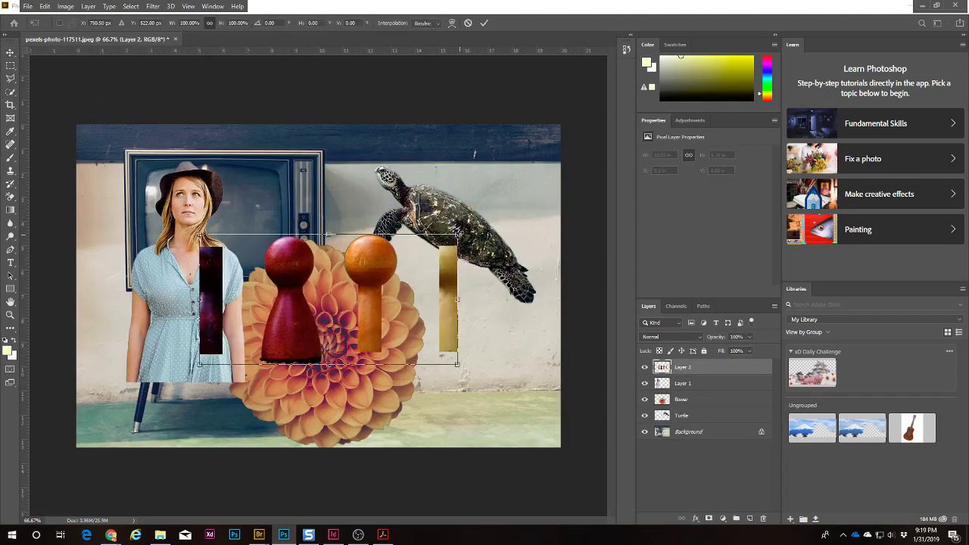
{"action": "left_click_drag", "start_coordinate": [457, 235], "coordinate": [262, 212]}
{"action": "key", "text": "Return"}
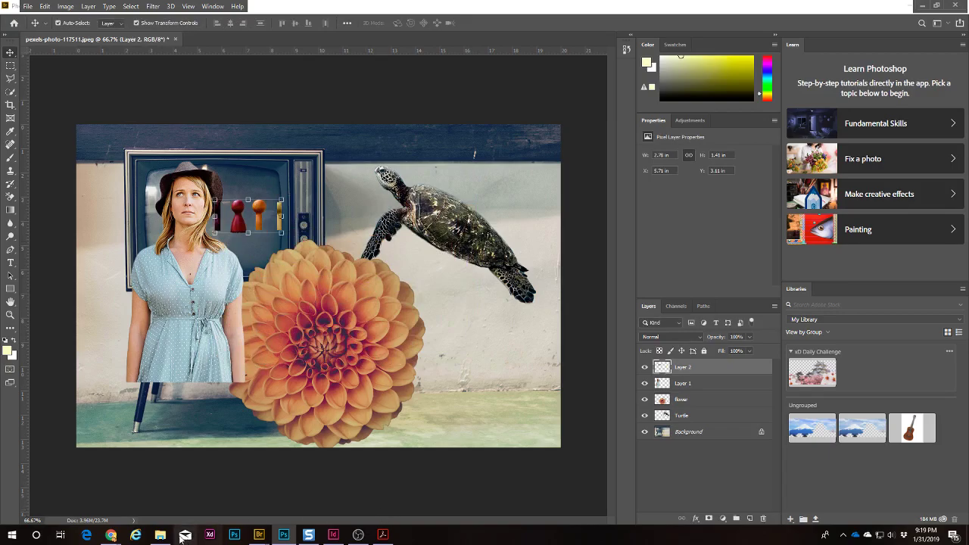
{"action": "mouse_move", "coordinate": [110, 536]}
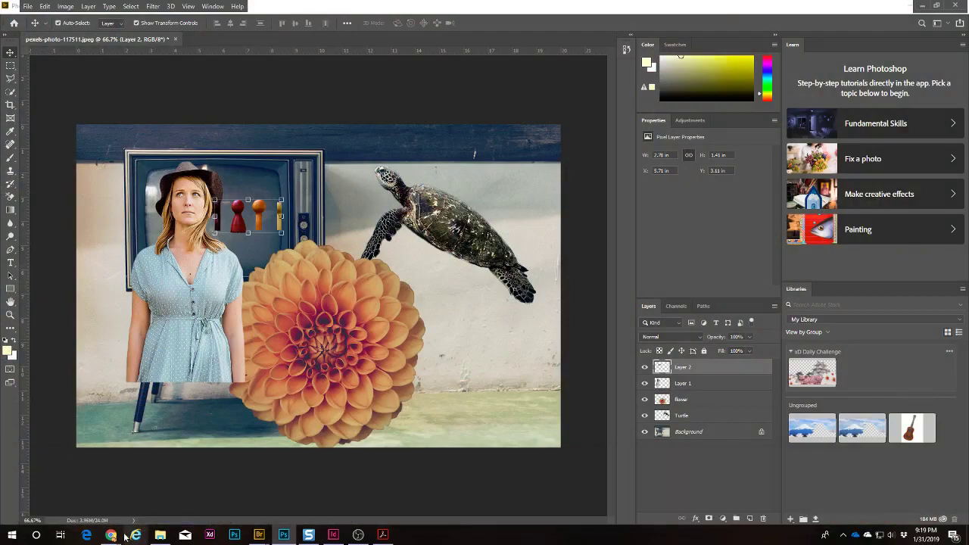
Step: Switch to the DigLit_PSE1-Clipping.pdf sheet and scroll to the Part 2 Combine Elements instructions
{"action": "left_click", "coordinate": [383, 534]}
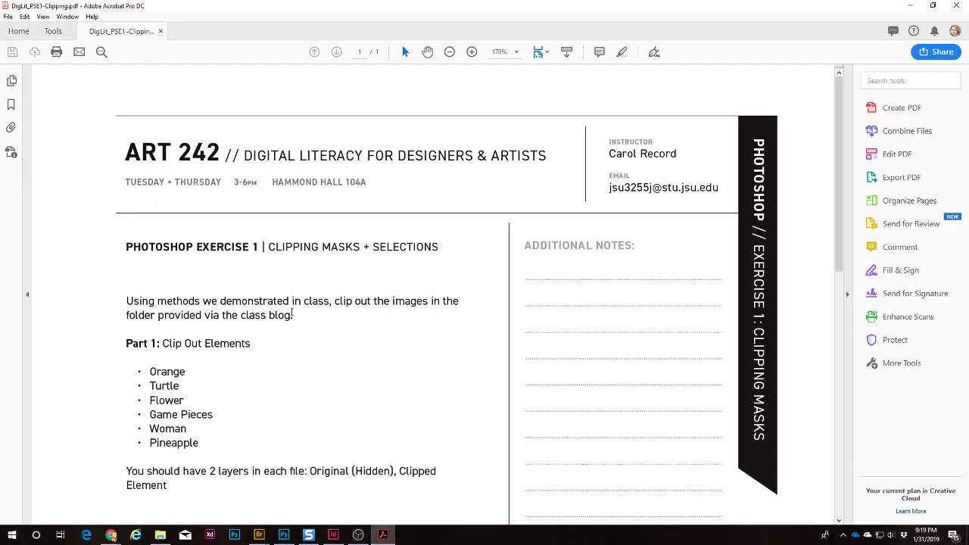
{"action": "scroll", "coordinate": [295, 325], "scroll_direction": "down", "scroll_amount": 6}
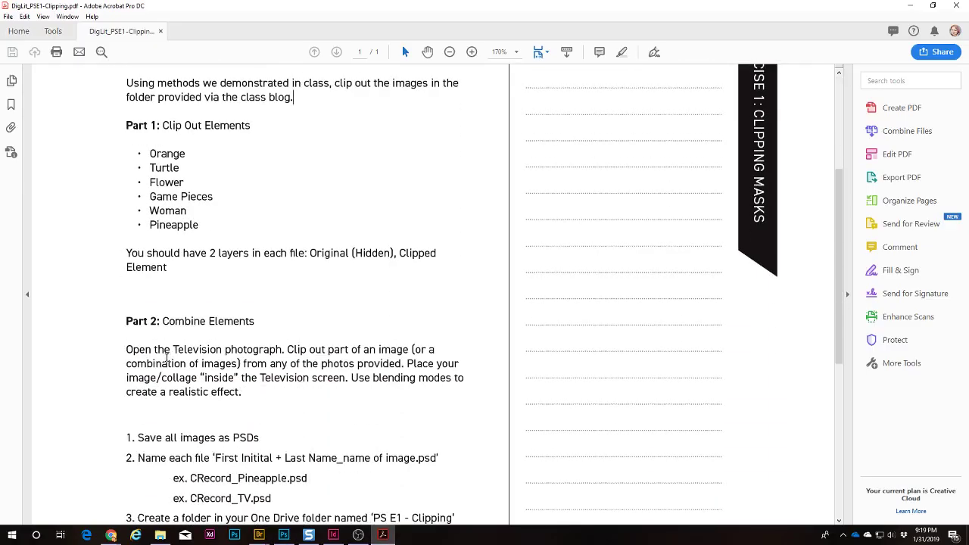
{"action": "scroll", "coordinate": [317, 353], "scroll_direction": "down", "scroll_amount": 1}
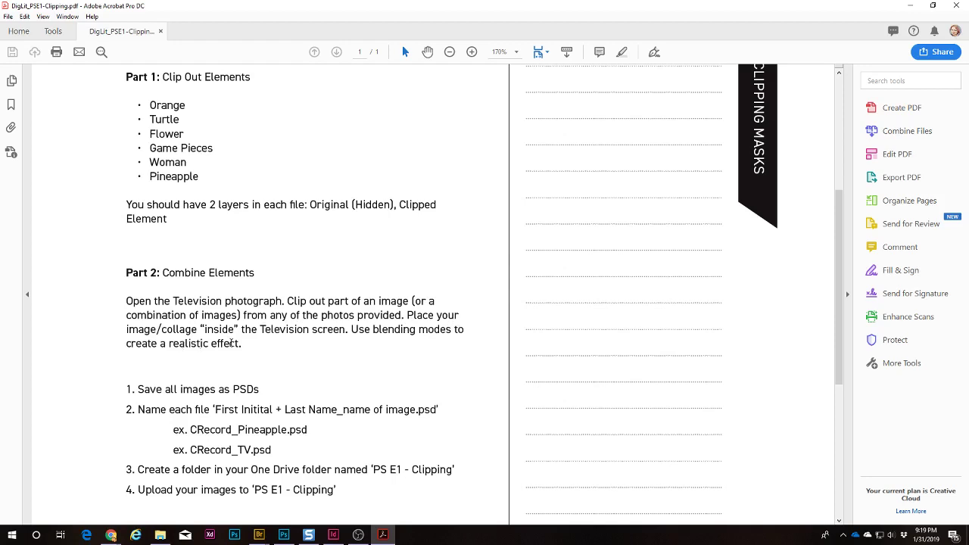
Step: Back in Photoshop, move the game pieces down onto the woman's shoulder
{"action": "left_click", "coordinate": [909, 5]}
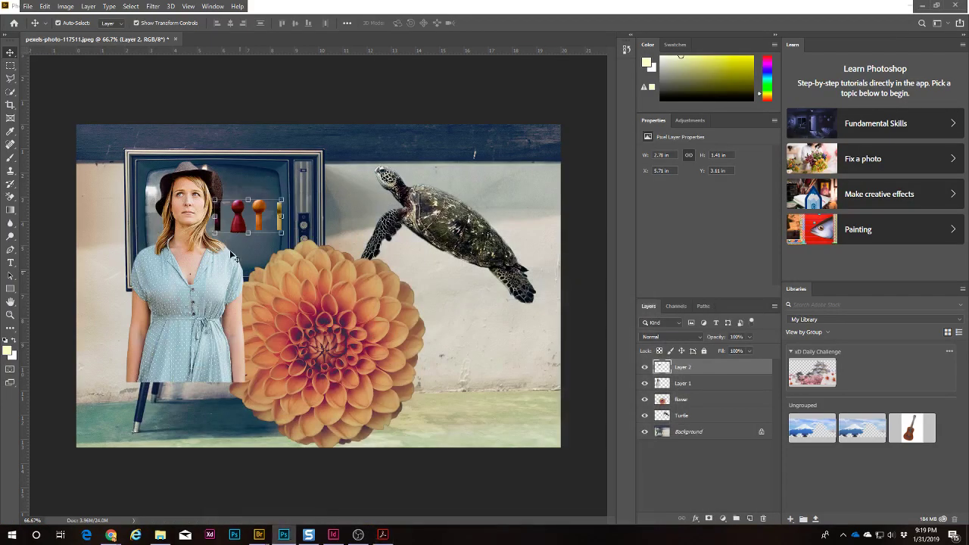
{"action": "left_click_drag", "start_coordinate": [263, 218], "coordinate": [247, 242]}
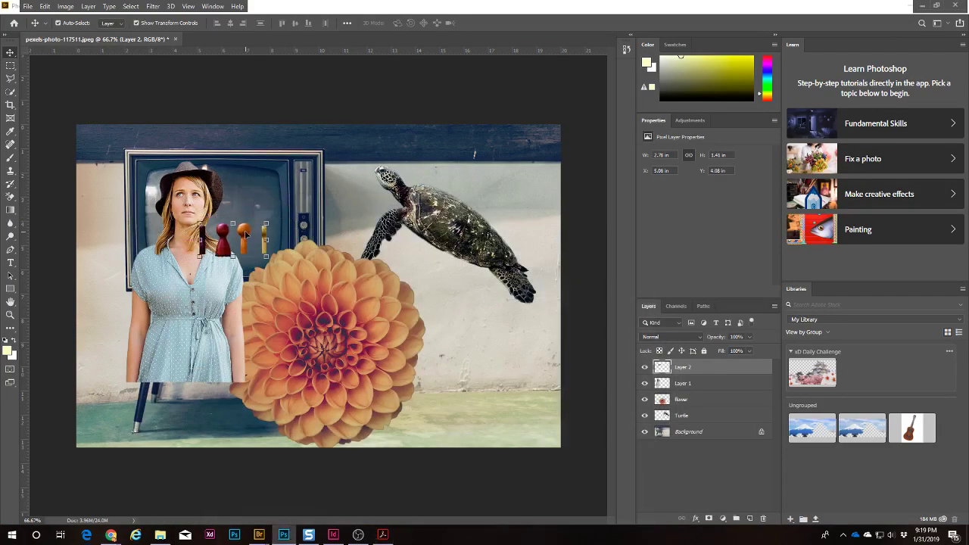
{"action": "left_click", "coordinate": [482, 101]}
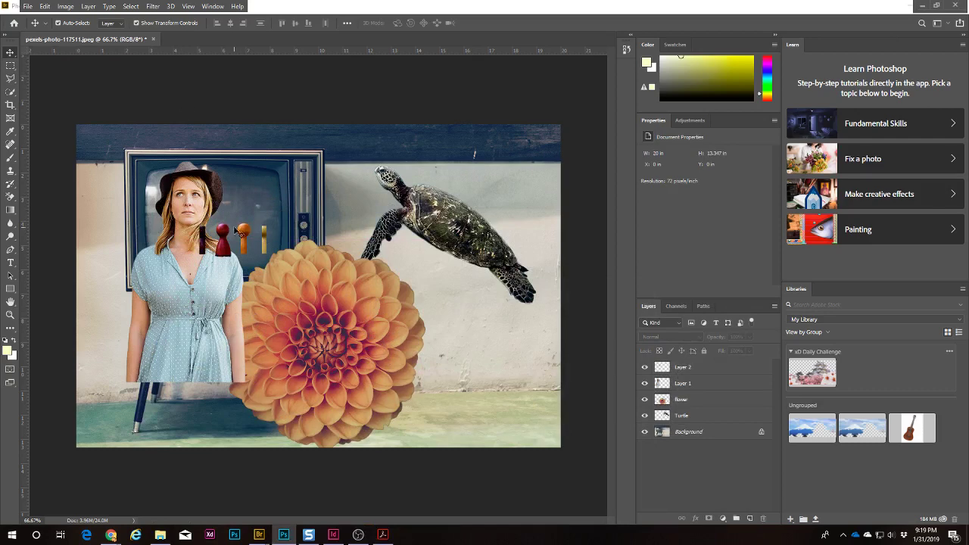
Step: Shrink the woman to about 43.57% and place her on the TV screen
{"action": "left_click_drag", "start_coordinate": [191, 288], "coordinate": [431, 342]}
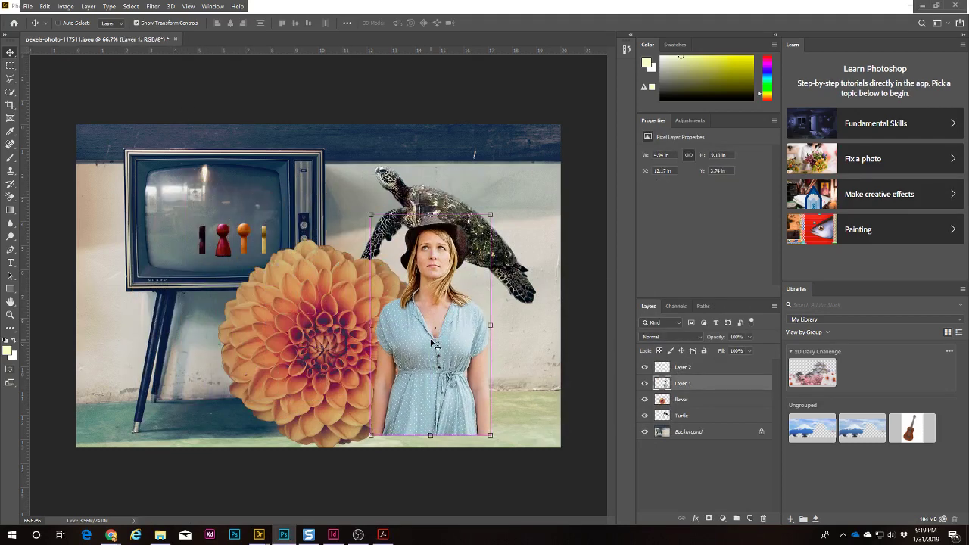
{"action": "key", "text": "ctrl+t"}
{"action": "left_click_drag", "start_coordinate": [492, 214], "coordinate": [428, 343]}
{"action": "left_click_drag", "start_coordinate": [399, 389], "coordinate": [243, 255]}
{"action": "key", "text": "Return"}
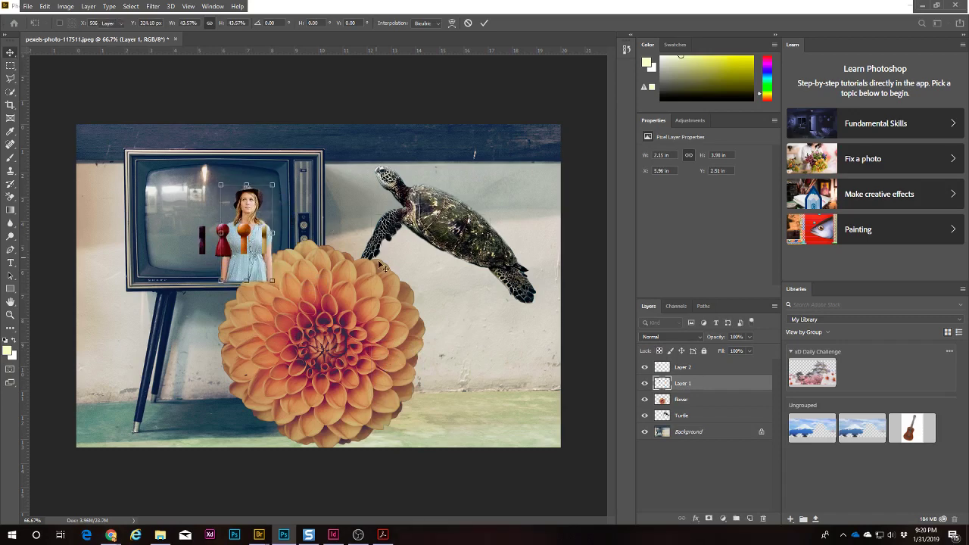
{"action": "left_click", "coordinate": [356, 309]}
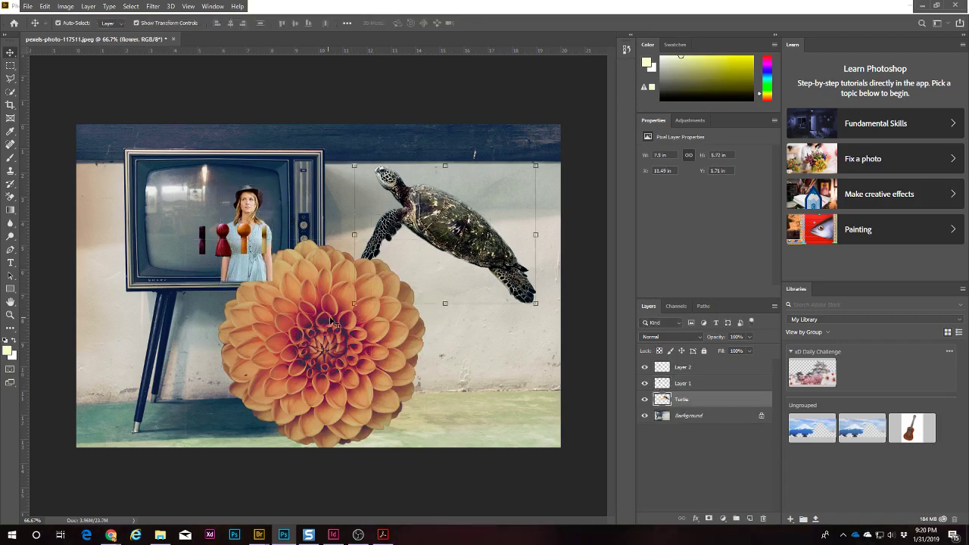
Step: Delete the flower layer and move the turtle down and to the left
{"action": "key", "text": "Delete"}
{"action": "left_click_drag", "start_coordinate": [446, 222], "coordinate": [449, 291]}
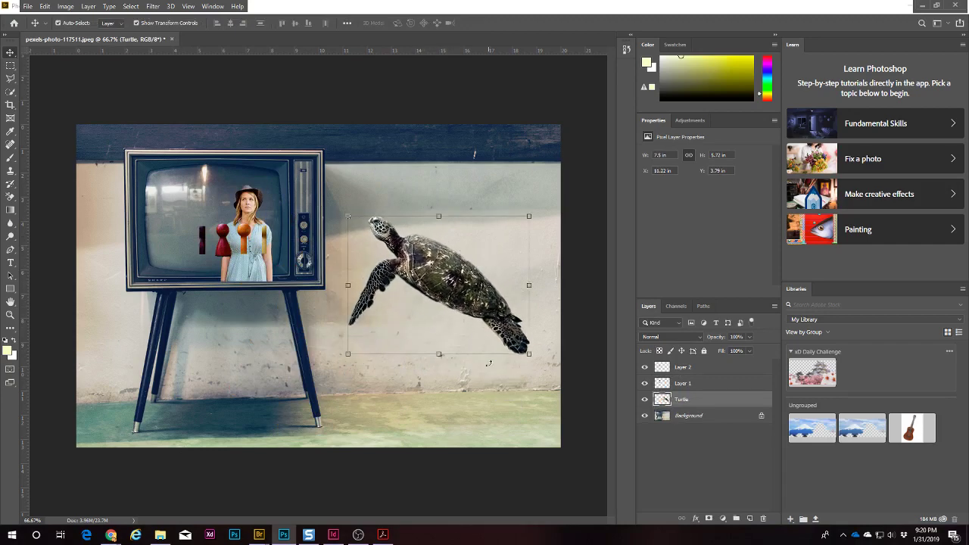
{"action": "left_click", "coordinate": [481, 427]}
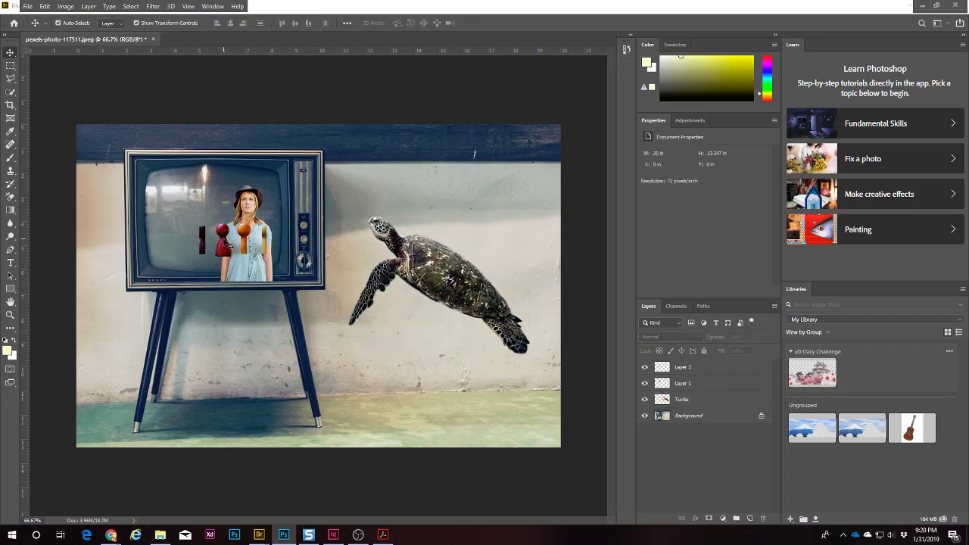
Step: Move the game pieces to the screen's upper left and scale them to about 72%
{"action": "left_click_drag", "start_coordinate": [227, 246], "coordinate": [184, 209]}
{"action": "left_click", "coordinate": [381, 182]}
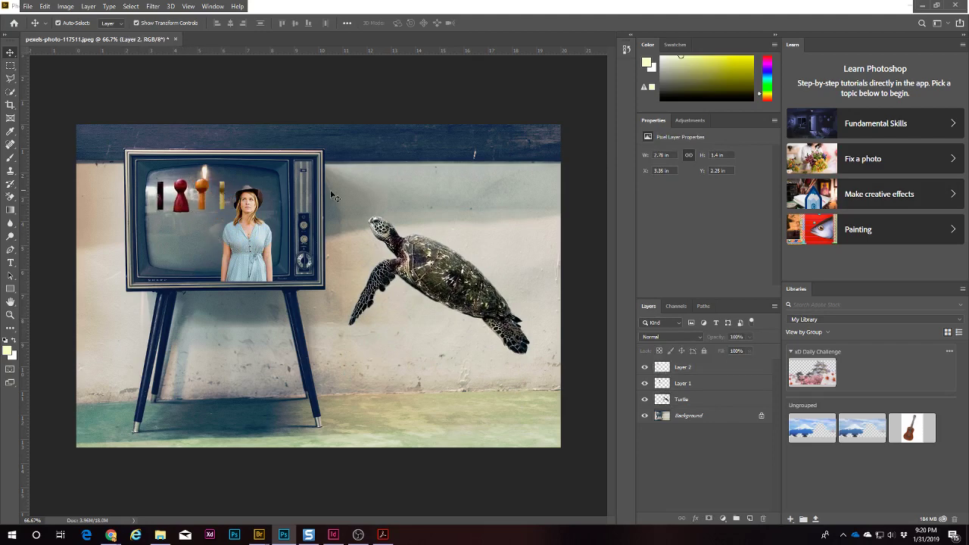
{"action": "left_click", "coordinate": [201, 188]}
{"action": "key", "text": "ctrl+t"}
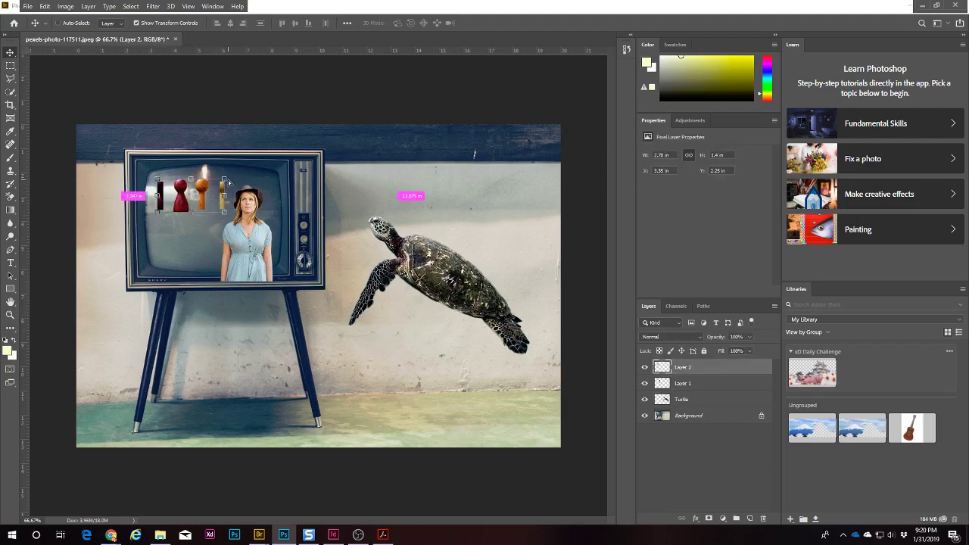
{"action": "left_click_drag", "start_coordinate": [224, 179], "coordinate": [206, 187]}
{"action": "key", "text": "Return"}
{"action": "left_click", "coordinate": [240, 233]}
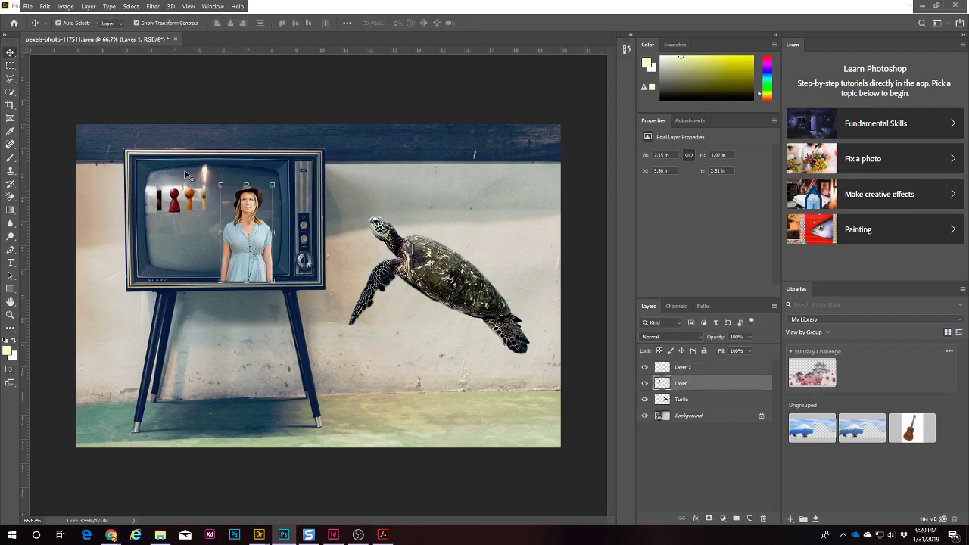
{"action": "left_click", "coordinate": [45, 7]}
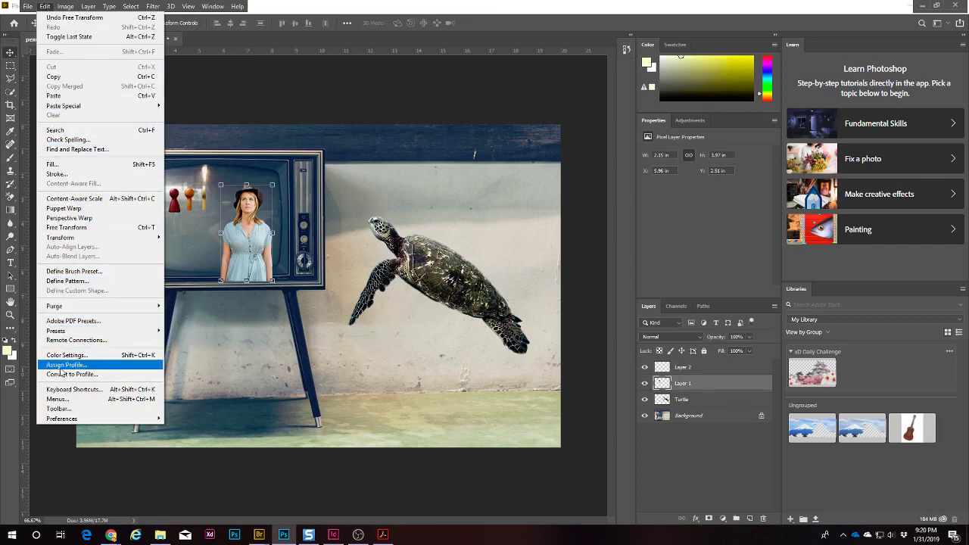
Step: Scale the woman's layer down using Edit > Transform > Scale
{"action": "mouse_move", "coordinate": [65, 5]}
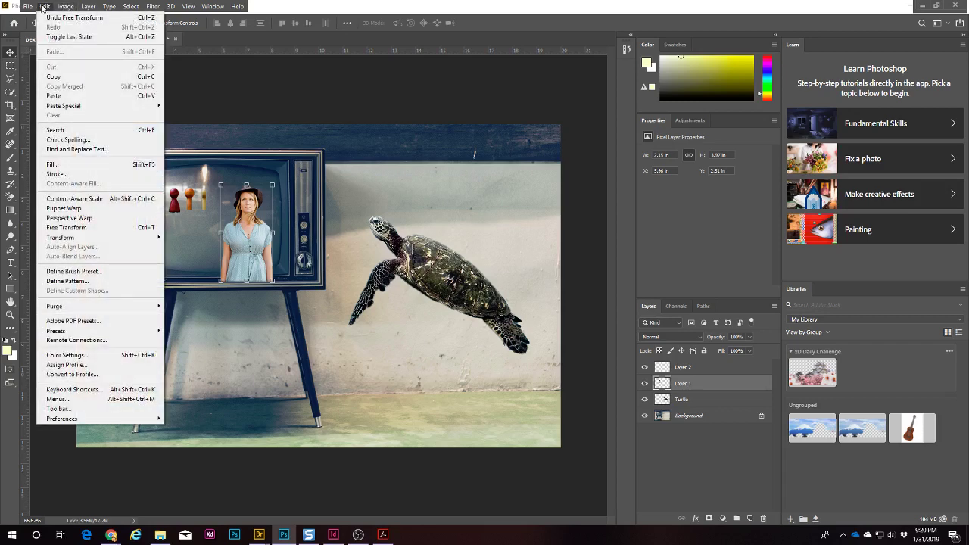
{"action": "mouse_move", "coordinate": [111, 239]}
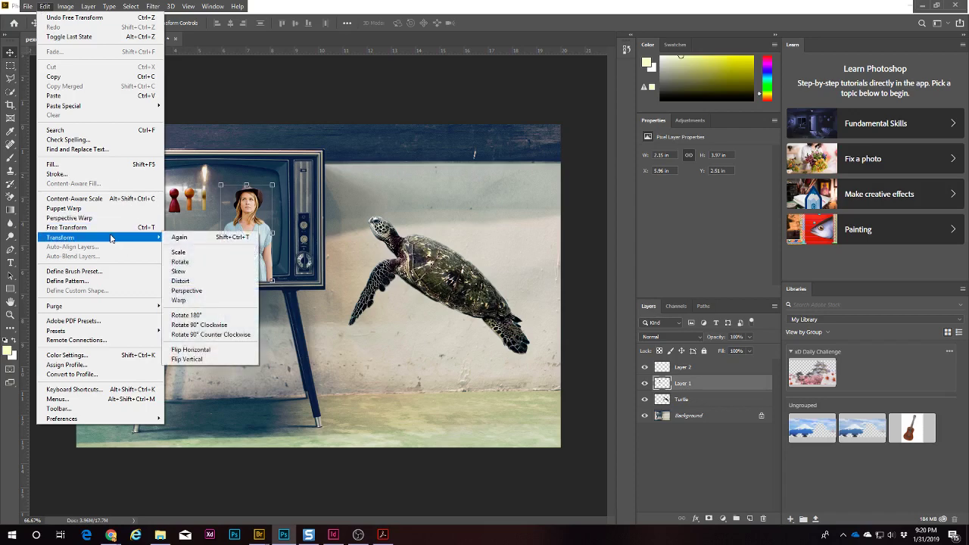
{"action": "left_click", "coordinate": [179, 252]}
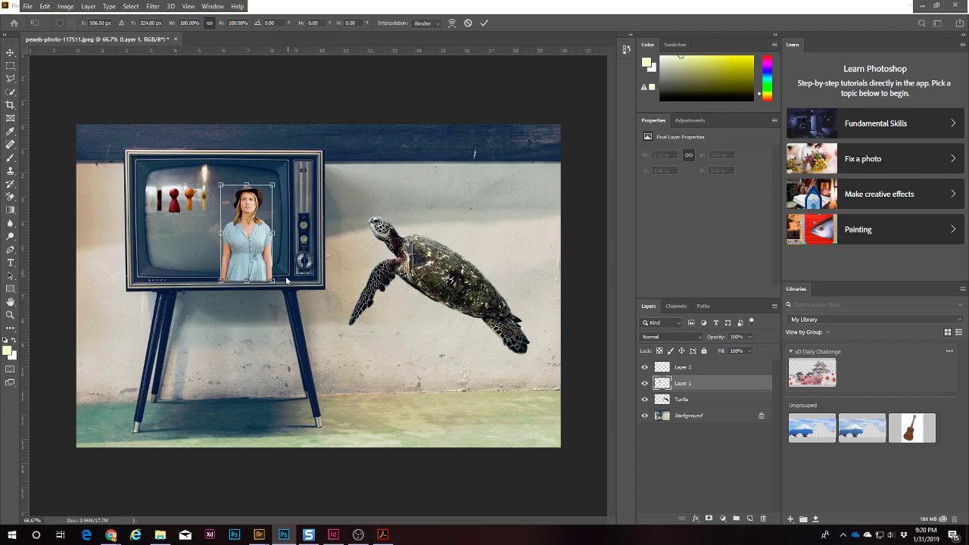
{"action": "left_click_drag", "start_coordinate": [271, 280], "coordinate": [253, 248]}
{"action": "key", "text": "Return"}
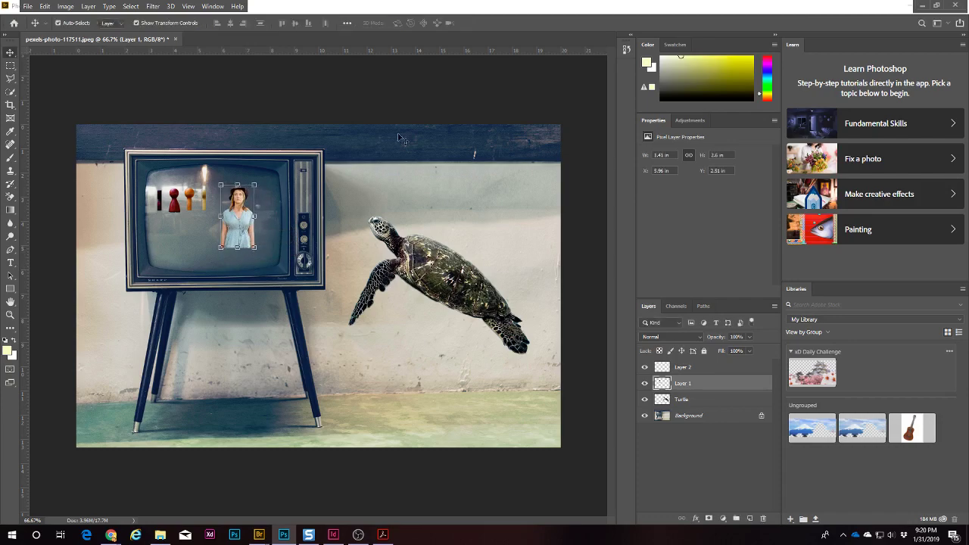
Step: Move the woman down and right into the TV screen's lower corner
{"action": "left_click", "coordinate": [224, 120]}
{"action": "left_click_drag", "start_coordinate": [185, 214], "coordinate": [339, 277]}
{"action": "left_click", "coordinate": [339, 276], "text": "alt"}
{"action": "key", "text": "v"}
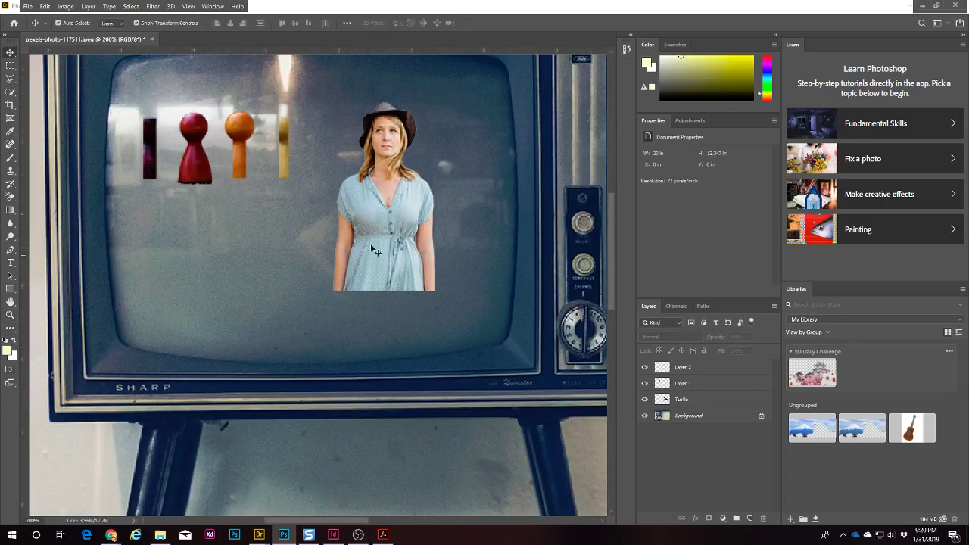
{"action": "left_click_drag", "start_coordinate": [386, 221], "coordinate": [433, 295]}
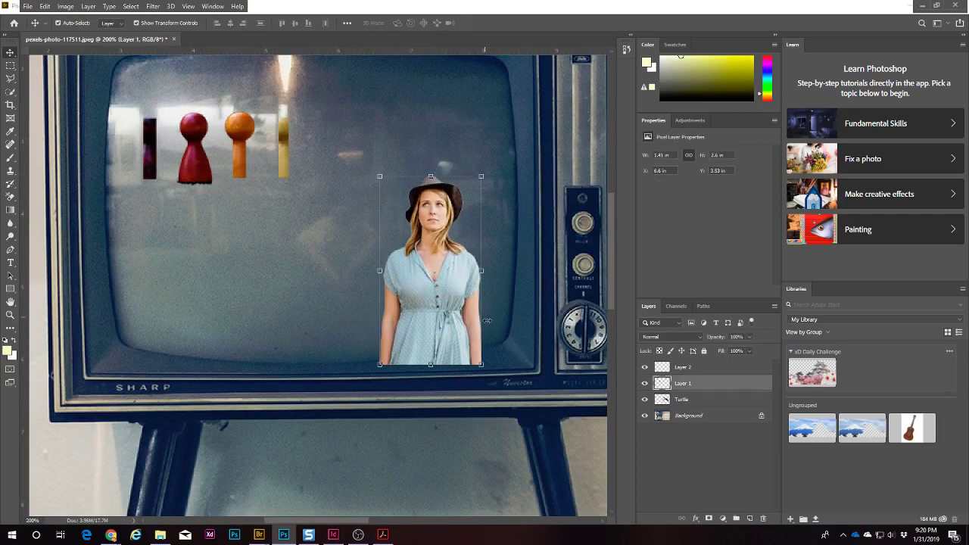
Step: Lower the woman layer's opacity to about 41%
{"action": "left_click", "coordinate": [749, 337]}
{"action": "left_click_drag", "start_coordinate": [749, 350], "coordinate": [722, 351]}
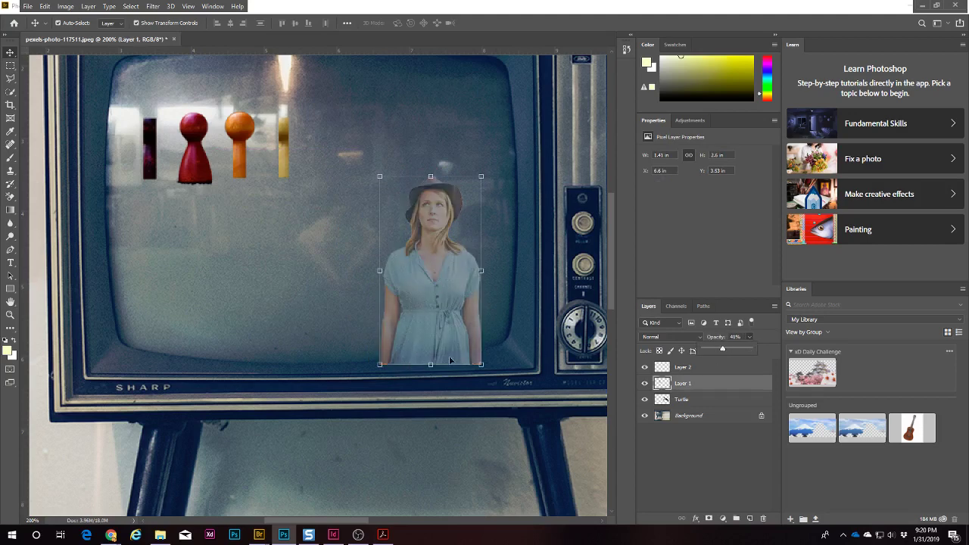
{"action": "left_click", "coordinate": [683, 492]}
{"action": "left_click", "coordinate": [682, 383]}
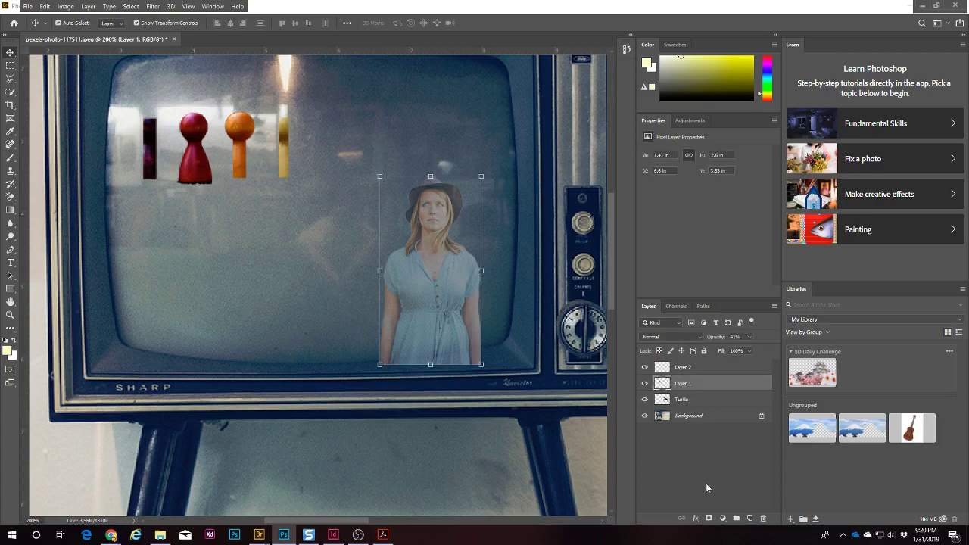
Step: Add a layer mask to the woman and paint her dress hem along the screen edge
{"action": "left_click", "coordinate": [708, 519]}
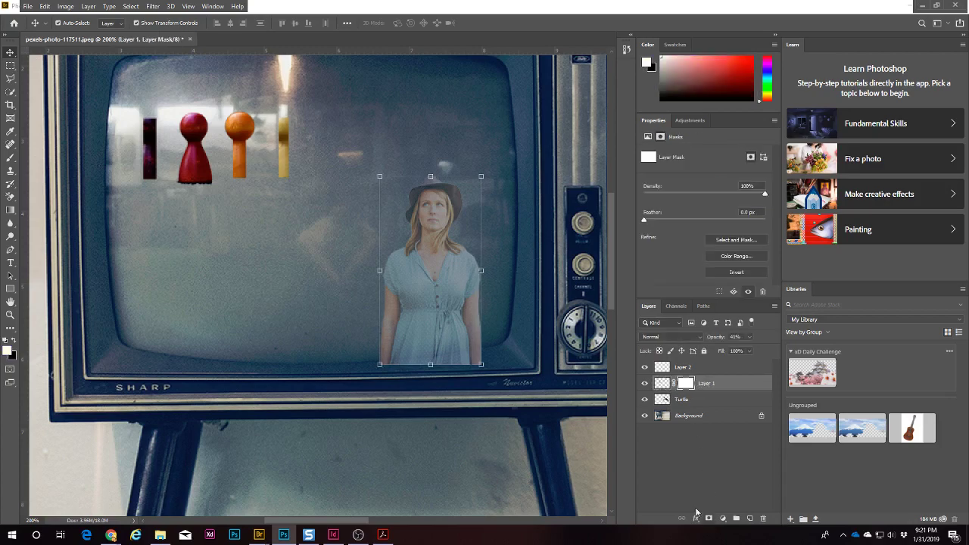
{"action": "key", "text": "b"}
{"action": "scroll", "coordinate": [471, 333], "scroll_direction": "up", "scroll_amount": 2}
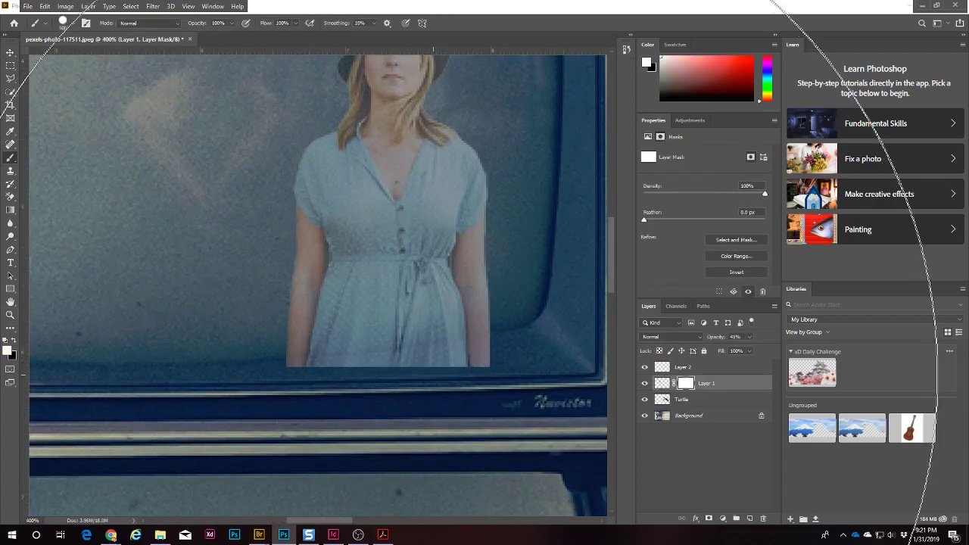
{"action": "key", "text": "bracketleft"}
{"action": "key", "text": "bracketleft"}
{"action": "key", "text": "bracketleft"}
{"action": "key", "text": "bracketleft"}
{"action": "key", "text": "bracketleft"}
{"action": "key", "text": "bracketleft"}
{"action": "key", "text": "bracketleft"}
{"action": "key", "text": "bracketleft"}
{"action": "key", "text": "bracketleft"}
{"action": "key", "text": "bracketleft"}
{"action": "key", "text": "bracketleft"}
{"action": "key", "text": "bracketleft"}
{"action": "key", "text": "bracketleft"}
{"action": "key", "text": "bracketleft"}
{"action": "key", "text": "bracketleft"}
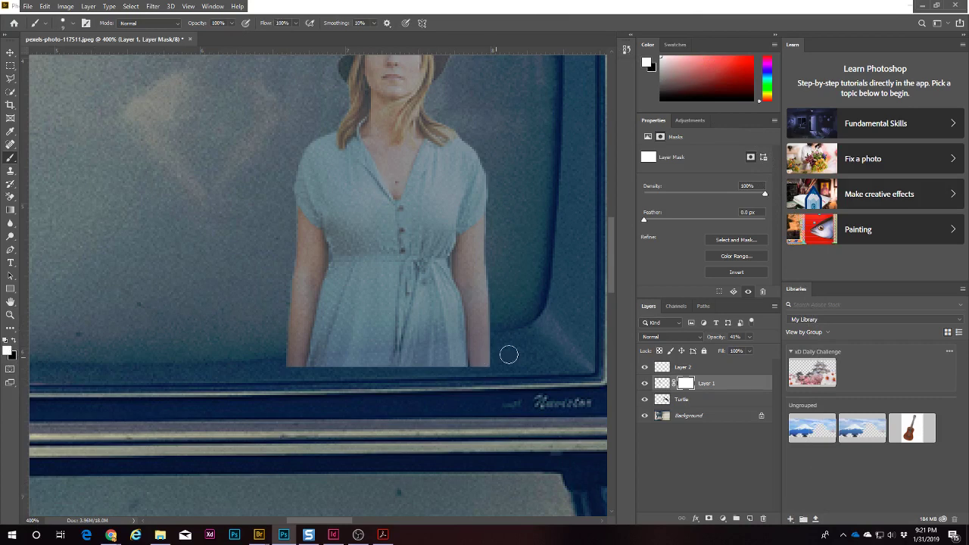
{"action": "mouse_move", "coordinate": [495, 348]}
{"action": "left_mouse_down"}
{"action": "mouse_move", "coordinate": [429, 373]}
{"action": "mouse_move", "coordinate": [500, 361]}
{"action": "mouse_move", "coordinate": [455, 373]}
{"action": "mouse_move", "coordinate": [502, 343]}
{"action": "mouse_move", "coordinate": [271, 369]}
{"action": "mouse_move", "coordinate": [504, 328]}
{"action": "left_mouse_up"}
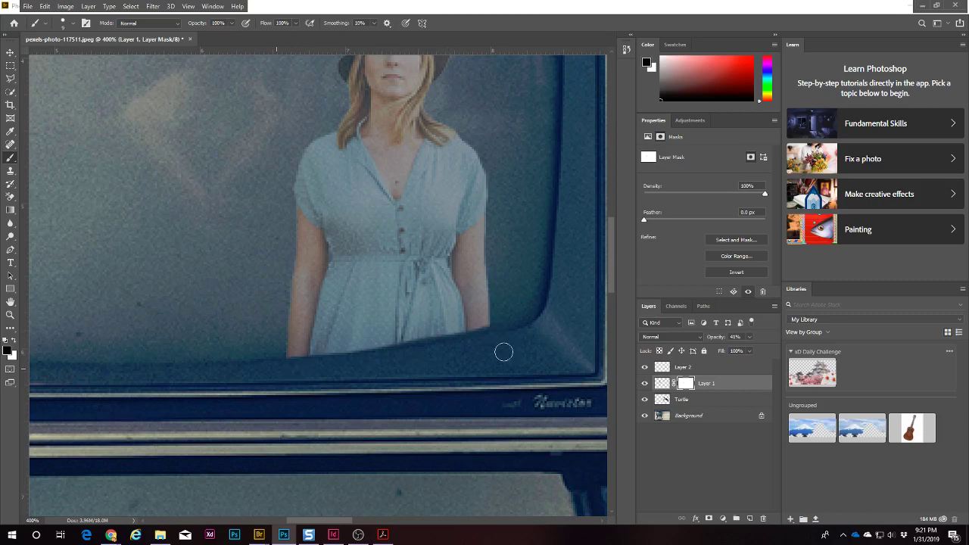
{"action": "key", "text": "x"}
{"action": "left_click_drag", "start_coordinate": [421, 334], "coordinate": [313, 344]}
{"action": "key", "text": "x"}
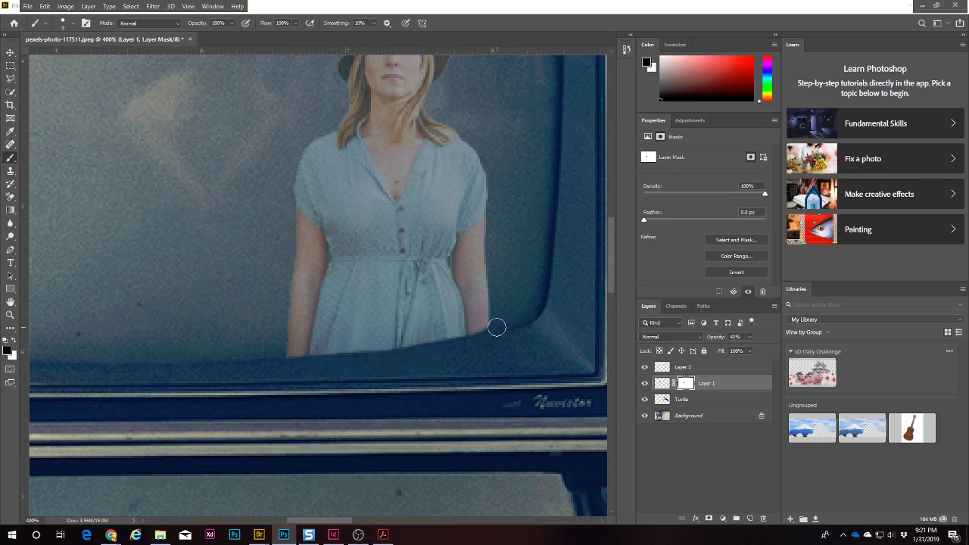
{"action": "key", "text": "x"}
Step: Fit the collage on screen and raise the woman's opacity back to 100%
{"action": "key", "text": "ctrl+0"}
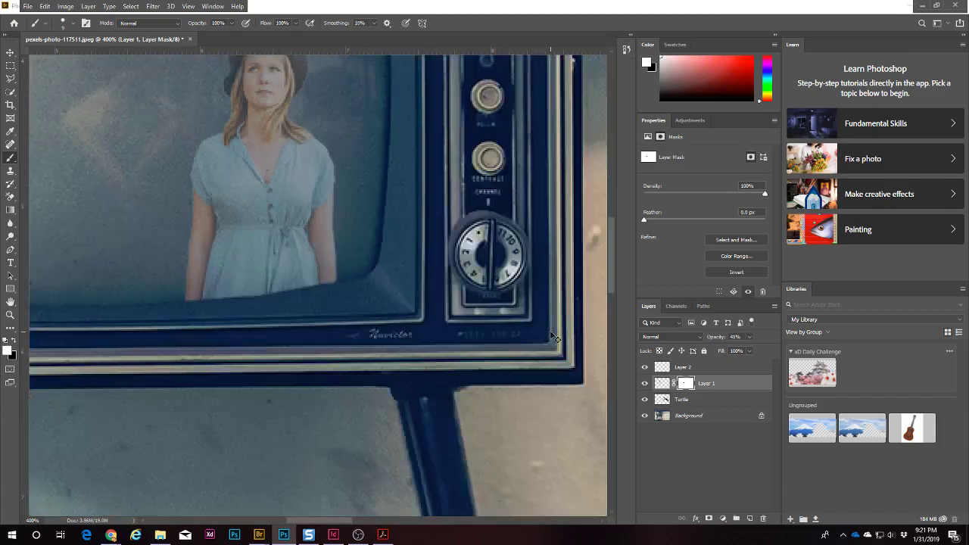
{"action": "left_click", "coordinate": [749, 338]}
{"action": "left_click_drag", "start_coordinate": [753, 351], "coordinate": [804, 349]}
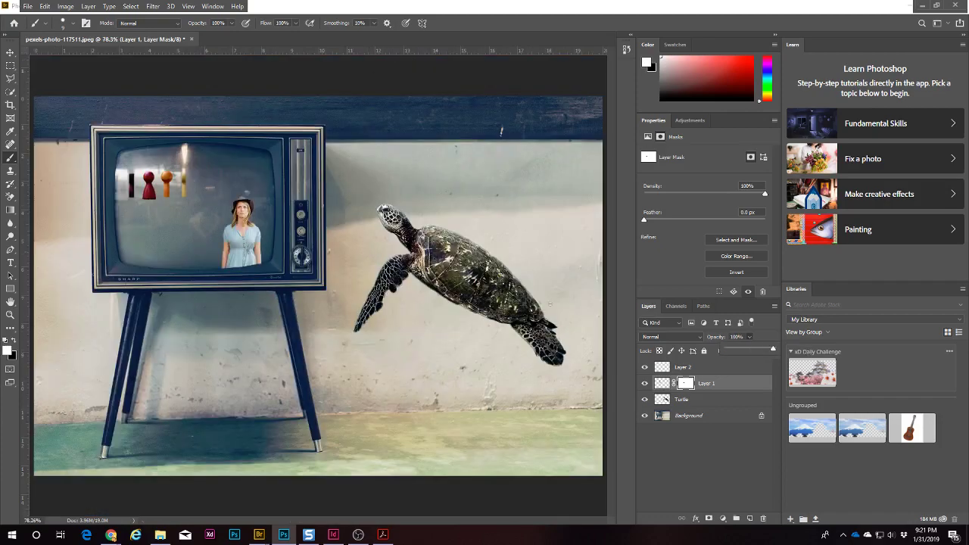
Step: Set the game pieces layer's blend mode to Overlay
{"action": "key", "text": "v"}
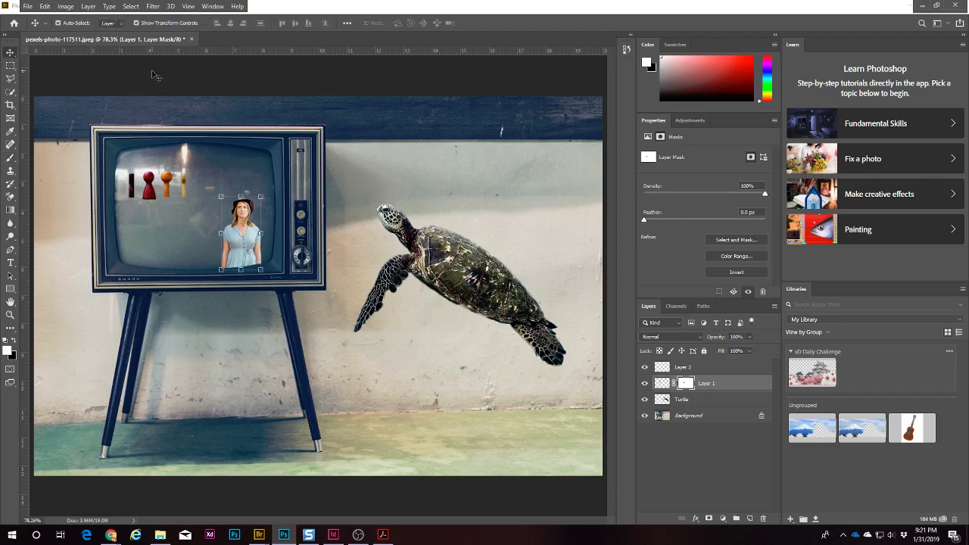
{"action": "left_click", "coordinate": [155, 76]}
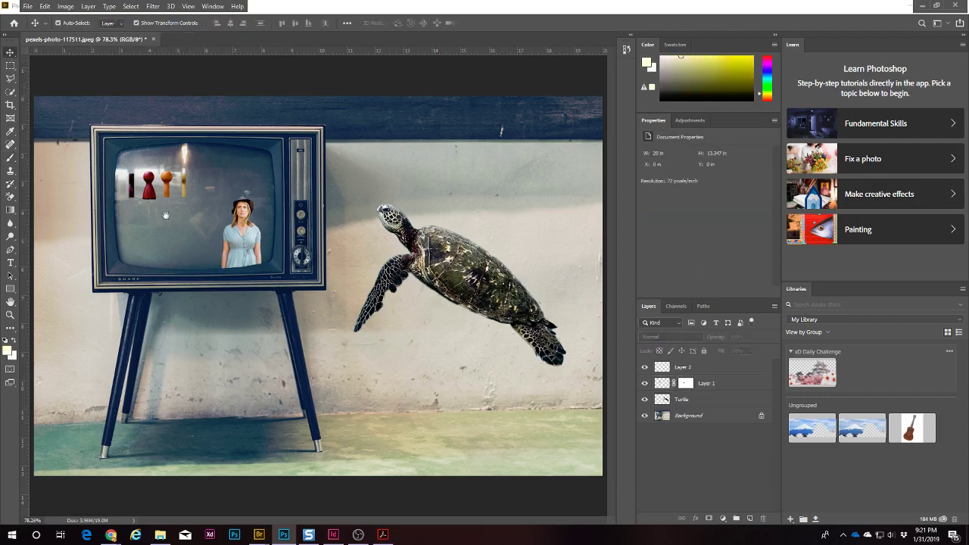
{"action": "mouse_move", "coordinate": [161, 184]}
{"action": "left_mouse_down"}
{"action": "mouse_move", "coordinate": [175, 198]}
{"action": "mouse_move", "coordinate": [176, 178]}
{"action": "left_mouse_up"}
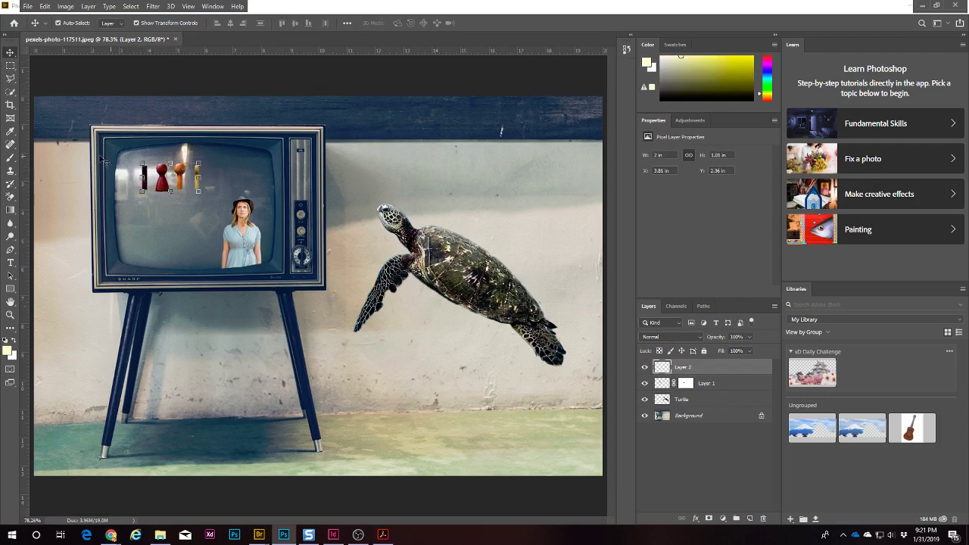
{"action": "left_click", "coordinate": [697, 338]}
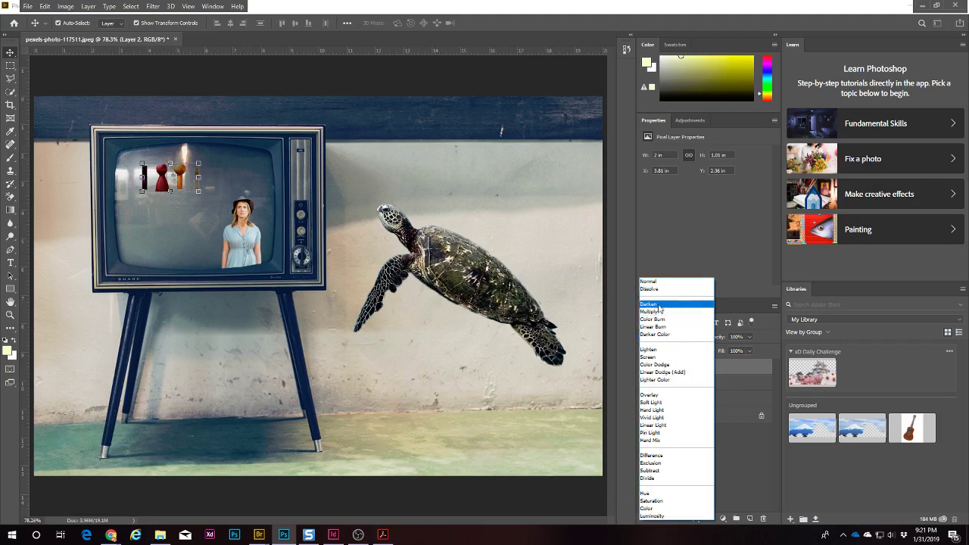
{"action": "left_click", "coordinate": [662, 396]}
Step: Set the woman's layer to Overlay and adjust her opacity
{"action": "left_click", "coordinate": [236, 242]}
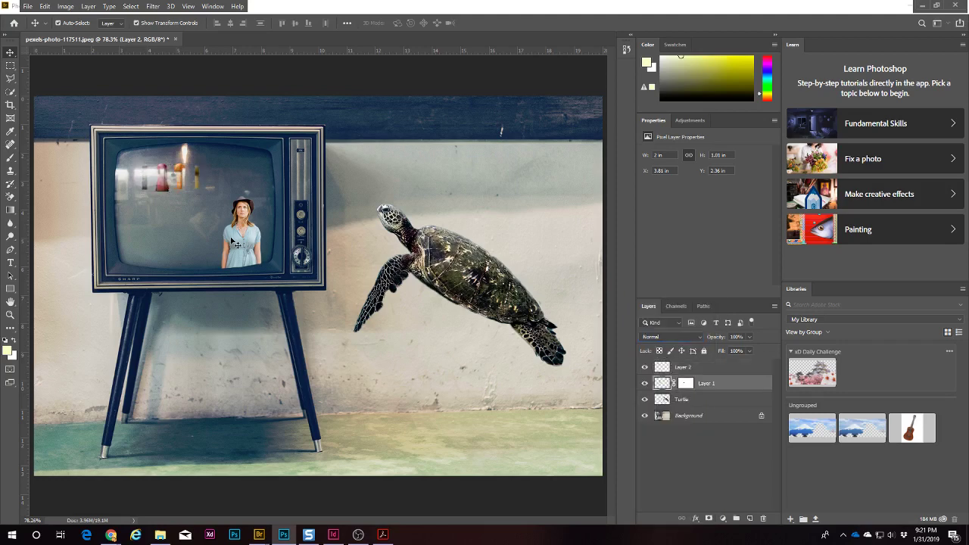
{"action": "left_click", "coordinate": [668, 341]}
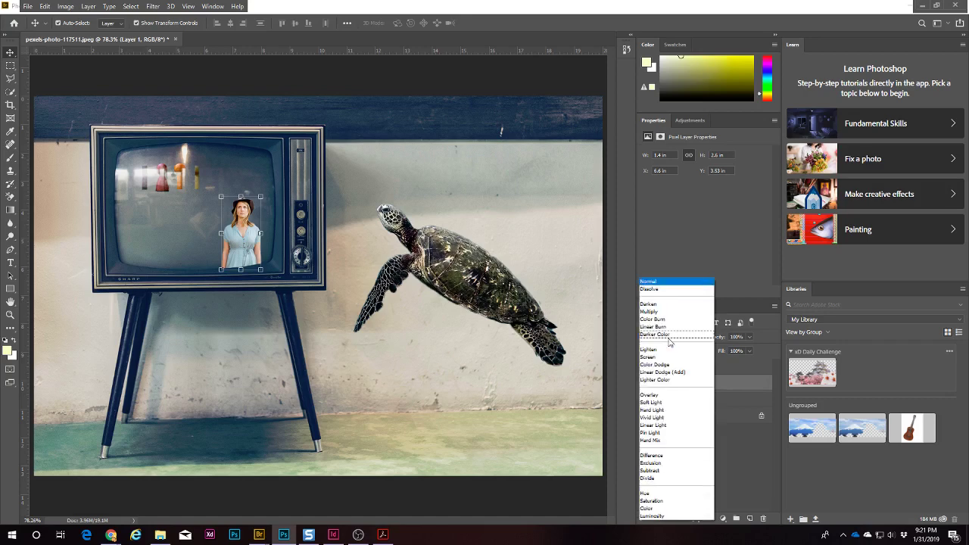
{"action": "left_click", "coordinate": [664, 396]}
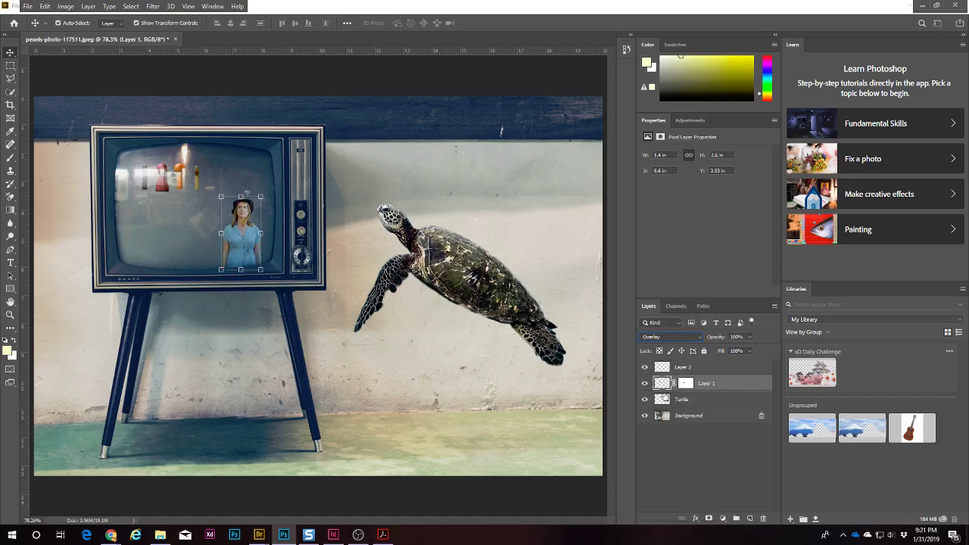
{"action": "left_click", "coordinate": [748, 337]}
{"action": "left_click_drag", "start_coordinate": [739, 348], "coordinate": [756, 345]}
{"action": "left_click", "coordinate": [687, 477]}
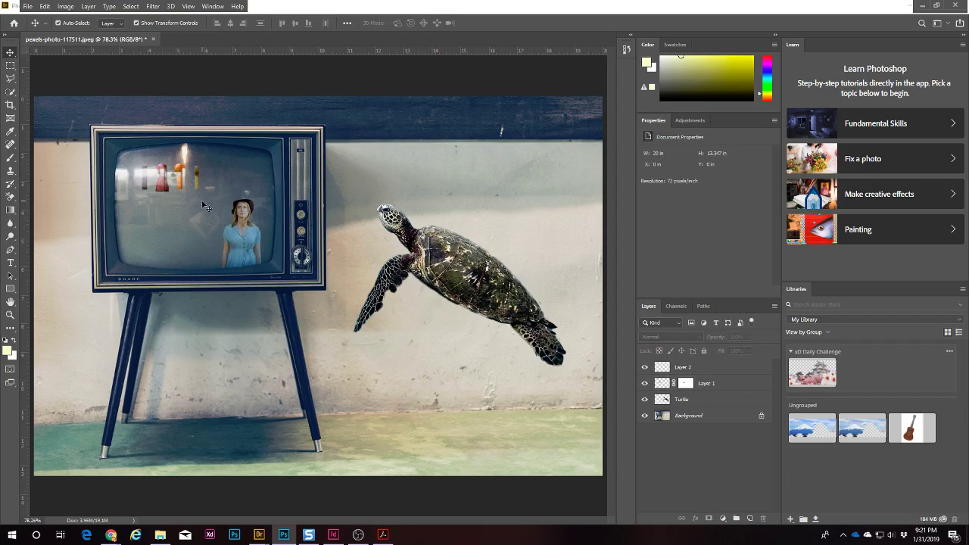
Step: Nudge the game pieces up in the TV screen and the turtle slightly down
{"action": "left_click", "coordinate": [181, 177]}
{"action": "mouse_move", "coordinate": [181, 174]}
{"action": "left_mouse_down"}
{"action": "mouse_move", "coordinate": [189, 187]}
{"action": "mouse_move", "coordinate": [173, 162]}
{"action": "mouse_move", "coordinate": [173, 221]}
{"action": "mouse_move", "coordinate": [176, 168]}
{"action": "mouse_move", "coordinate": [228, 168]}
{"action": "mouse_move", "coordinate": [180, 169]}
{"action": "left_mouse_up"}
{"action": "mouse_move", "coordinate": [458, 278]}
{"action": "left_mouse_down"}
{"action": "mouse_move", "coordinate": [458, 306]}
{"action": "mouse_move", "coordinate": [463, 277]}
{"action": "left_mouse_up"}
{"action": "left_click", "coordinate": [471, 489]}
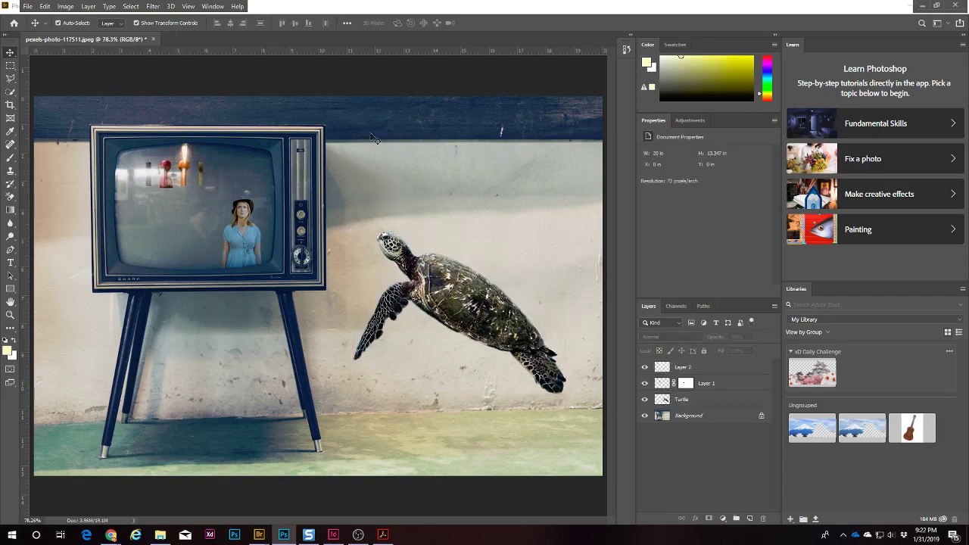
Step: Save As a Photoshop PSD named with the student's name plus '_TV', confirming the format options
{"action": "left_click", "coordinate": [27, 7]}
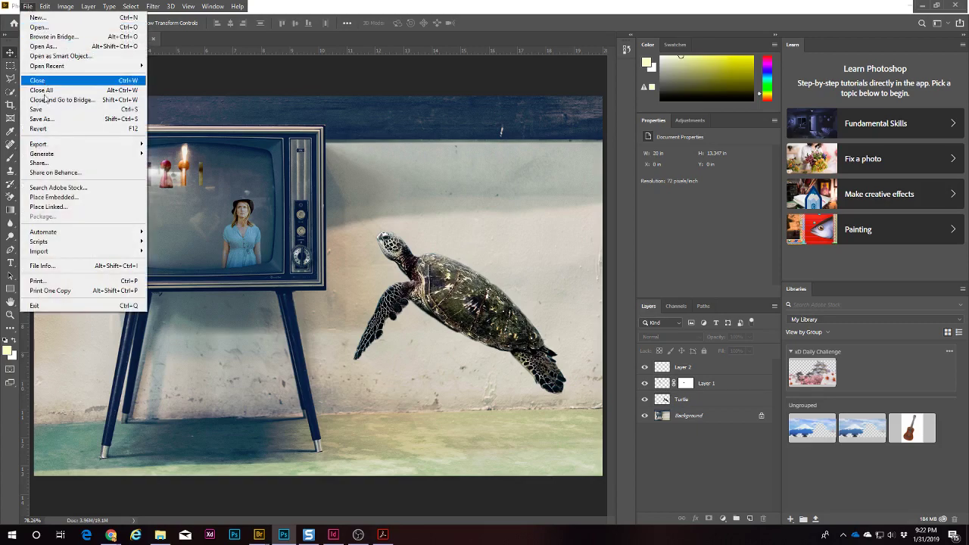
{"action": "left_click", "coordinate": [42, 119]}
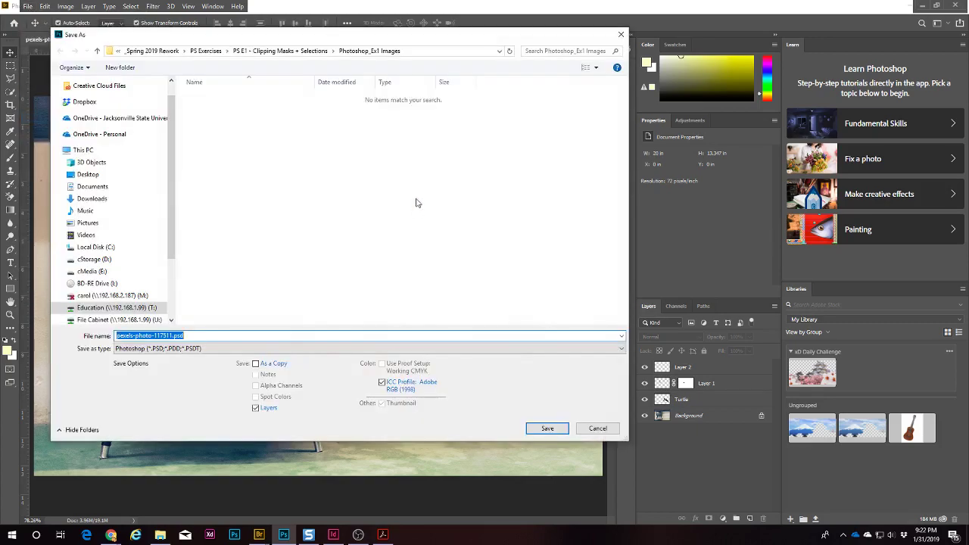
{"action": "type", "text": "CRecord PSE1"}
{"action": "left_click_drag", "start_coordinate": [143, 335], "coordinate": [177, 333]}
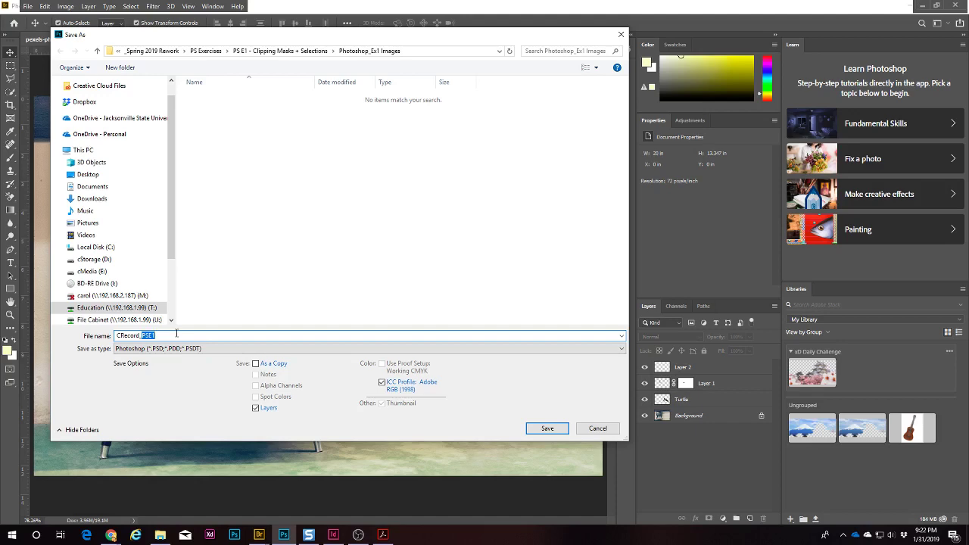
{"action": "type", "text": "TV"}
{"action": "left_click", "coordinate": [547, 429]}
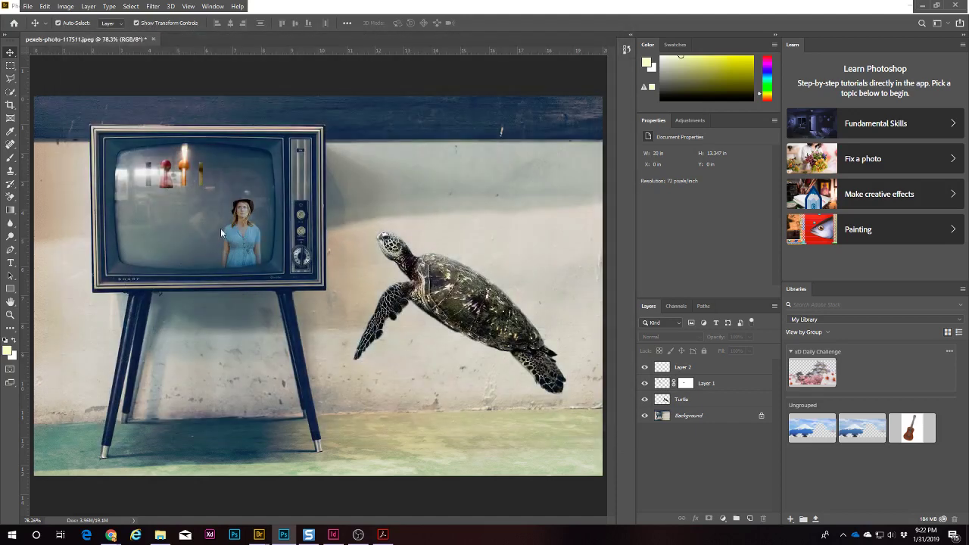
{"action": "left_click", "coordinate": [597, 150]}
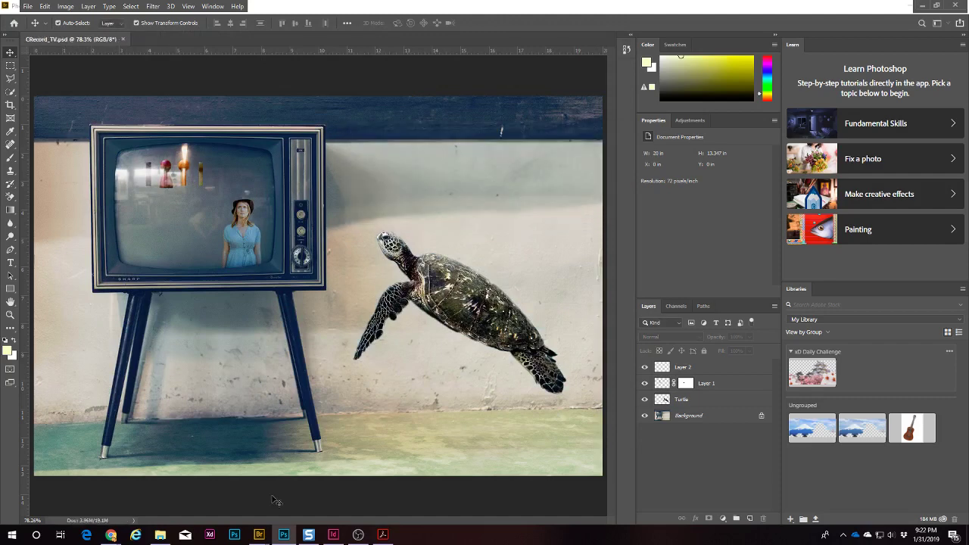
{"action": "mouse_move", "coordinate": [111, 536]}
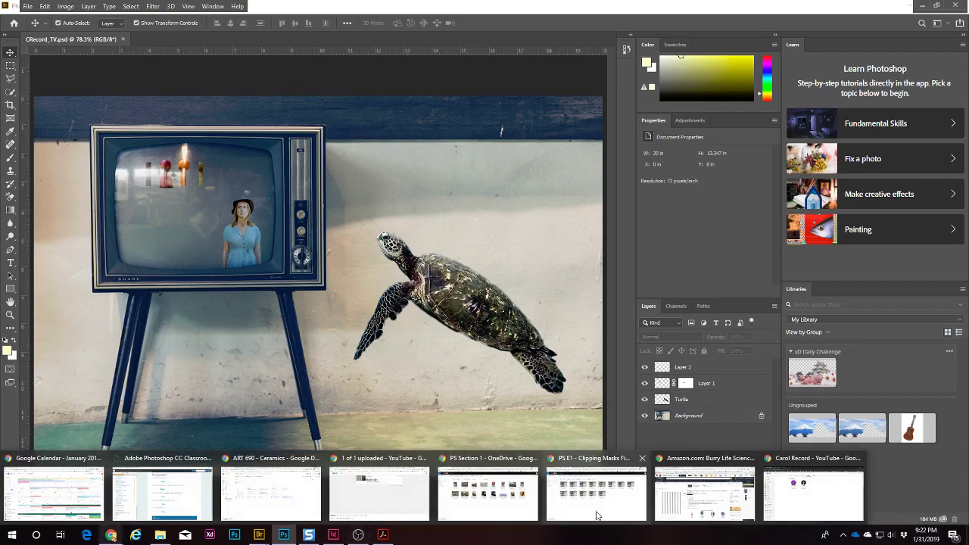
Step: Browse the PS E1 - Clipping Masks Finals and example folders in OneDrive, then return to the agenda
{"action": "left_click", "coordinate": [597, 488]}
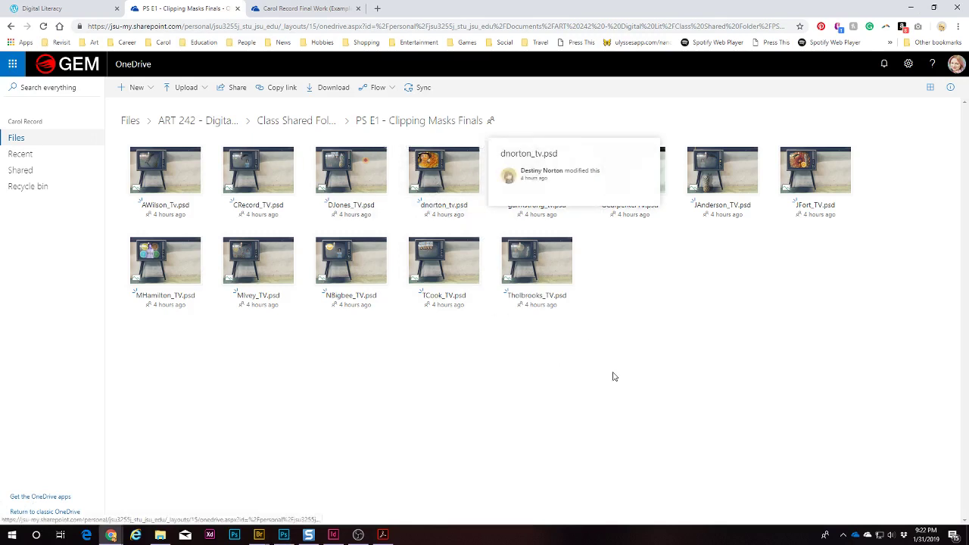
{"action": "left_click", "coordinate": [301, 121]}
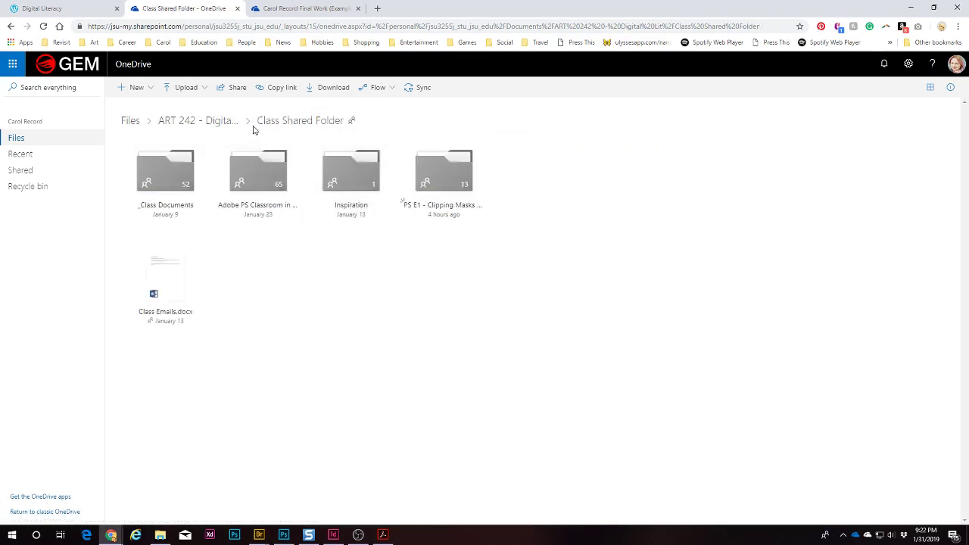
{"action": "left_click", "coordinate": [445, 215]}
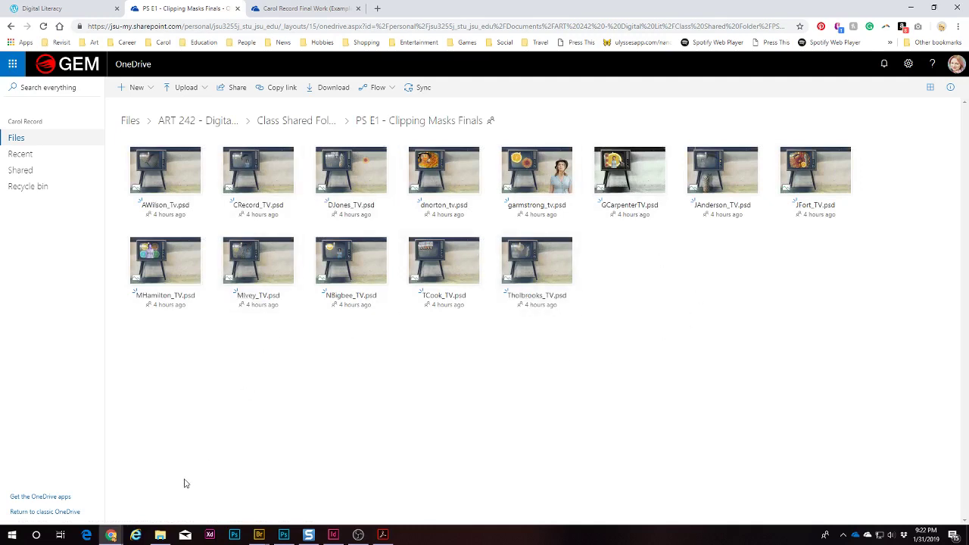
{"action": "left_click", "coordinate": [278, 9]}
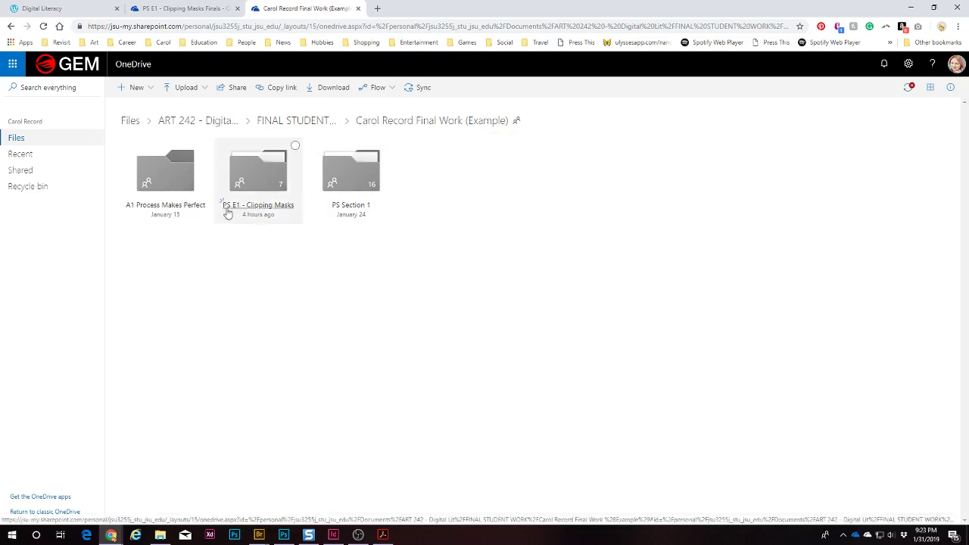
{"action": "left_click", "coordinate": [265, 209]}
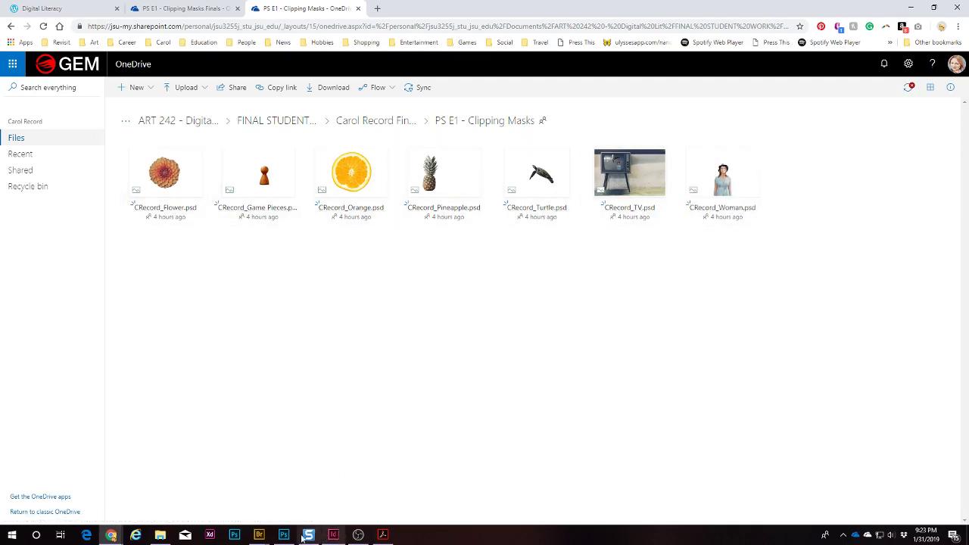
{"action": "left_click", "coordinate": [85, 11]}
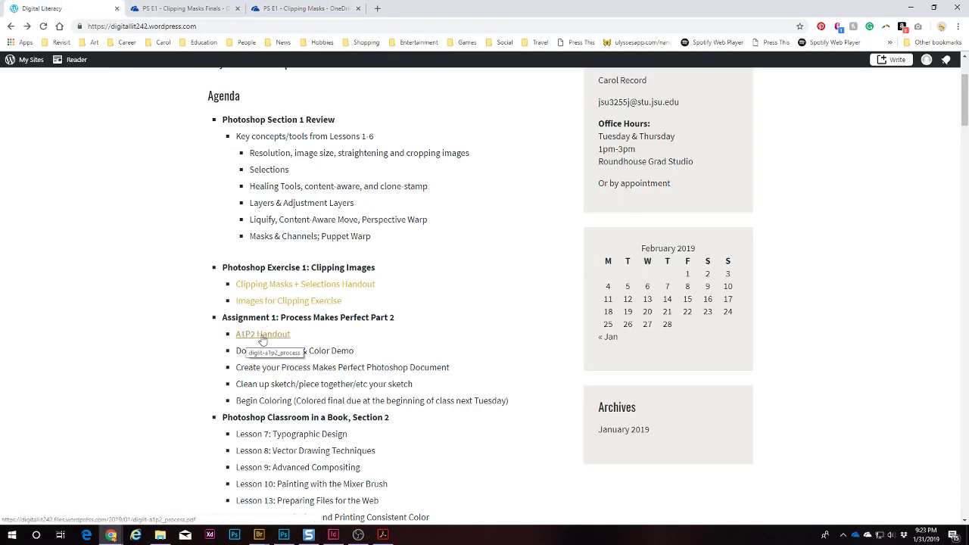
Step: Scroll the agenda down to Homework: Assignment 1: Process Makes Perfect Part 2
{"action": "scroll", "coordinate": [460, 346], "scroll_direction": "down", "scroll_amount": 1}
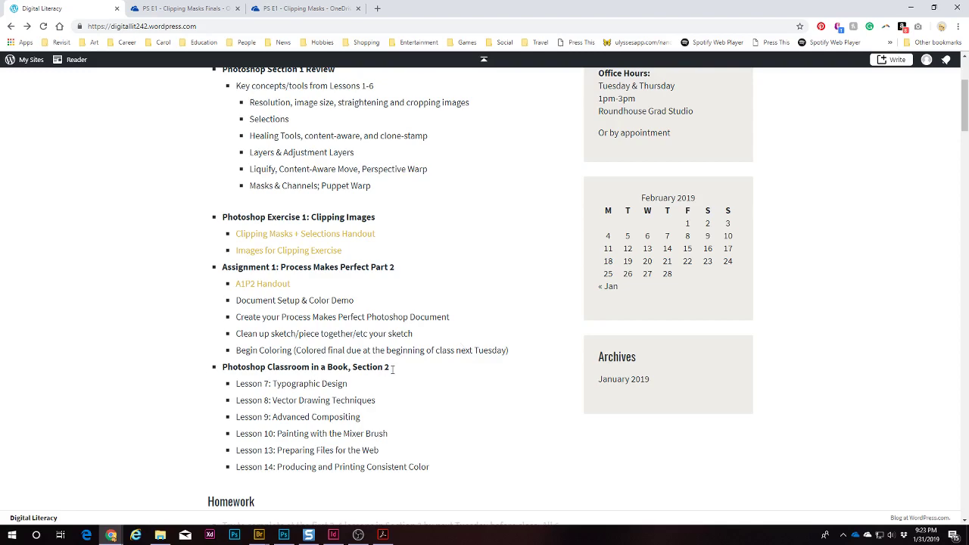
{"action": "scroll", "coordinate": [401, 364], "scroll_direction": "down", "scroll_amount": 2}
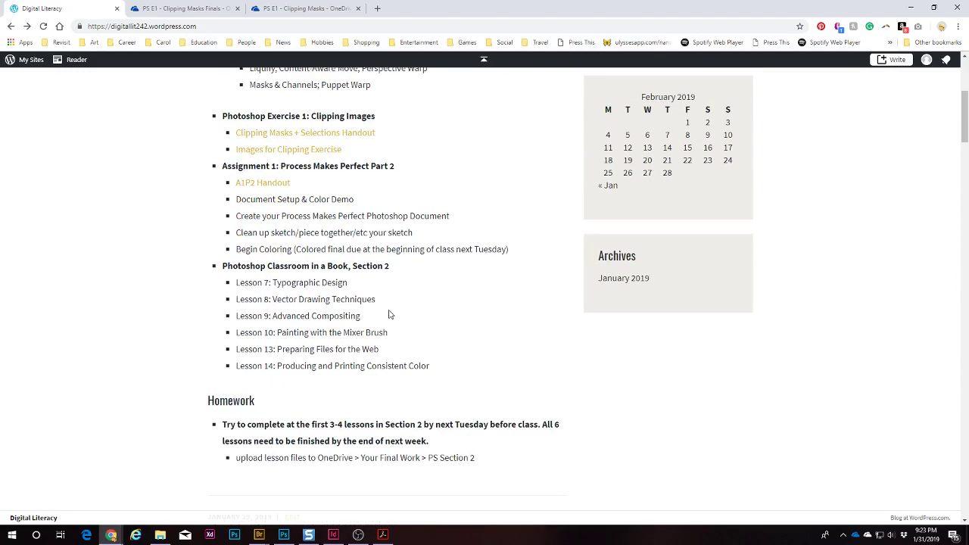